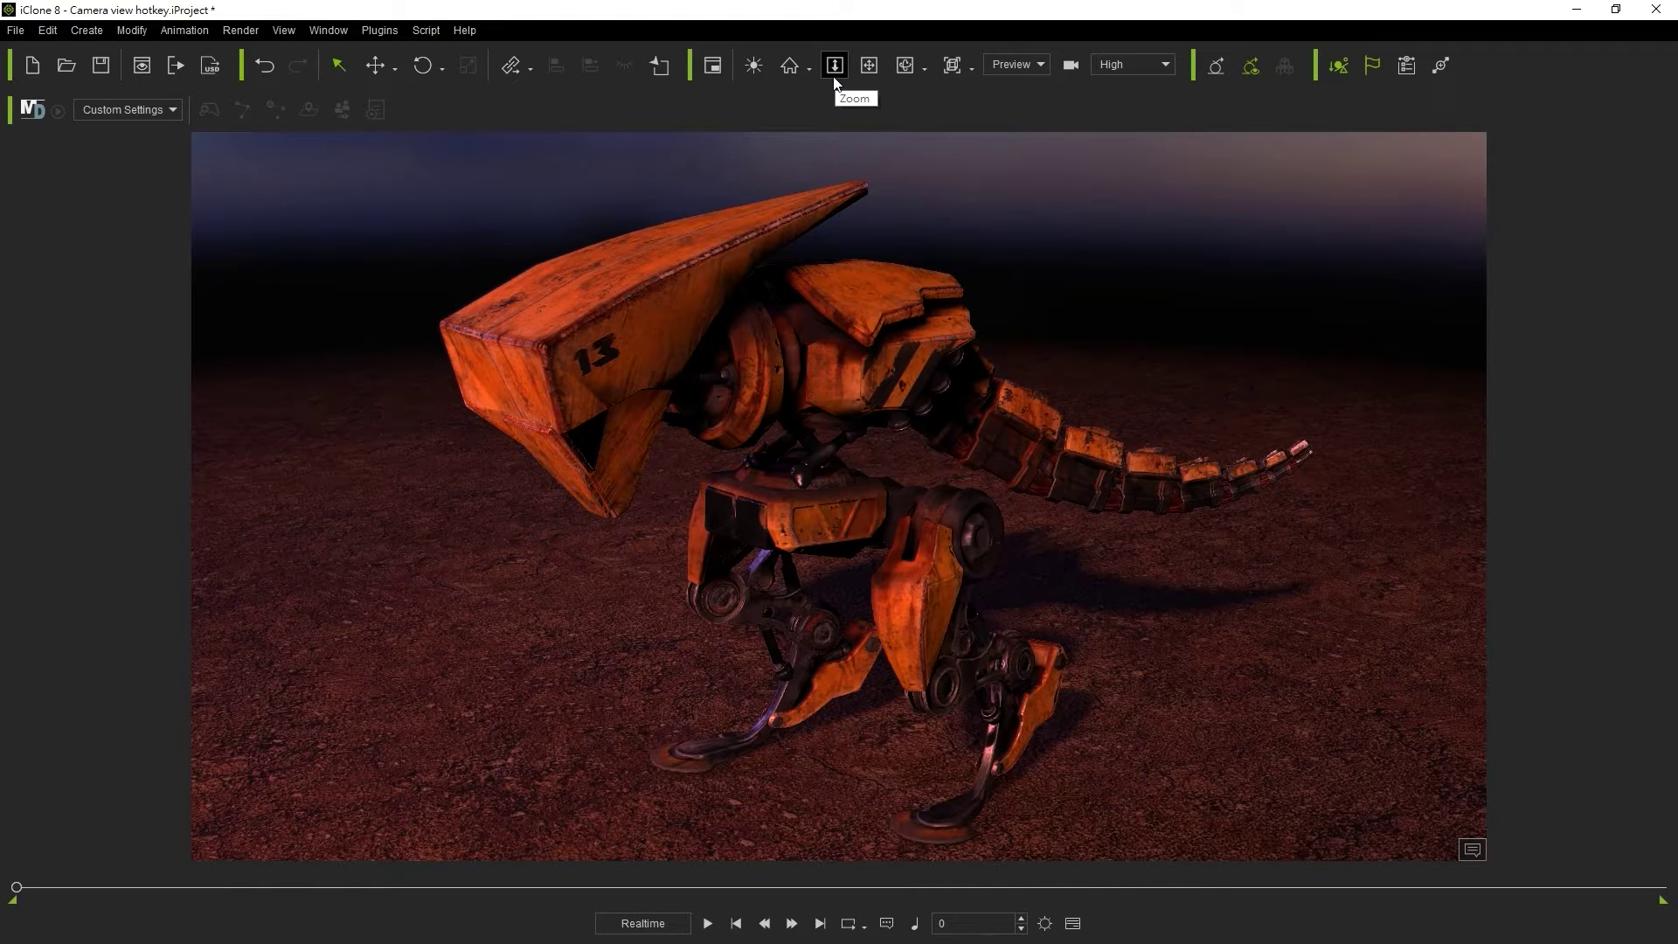
# Zoom out, pan left and right, and orbit the view to a side profile of the robot raptor
pyautogui.click(834, 79)
pyautogui.moveTo(873, 408); pyautogui.dragTo(934, 543)
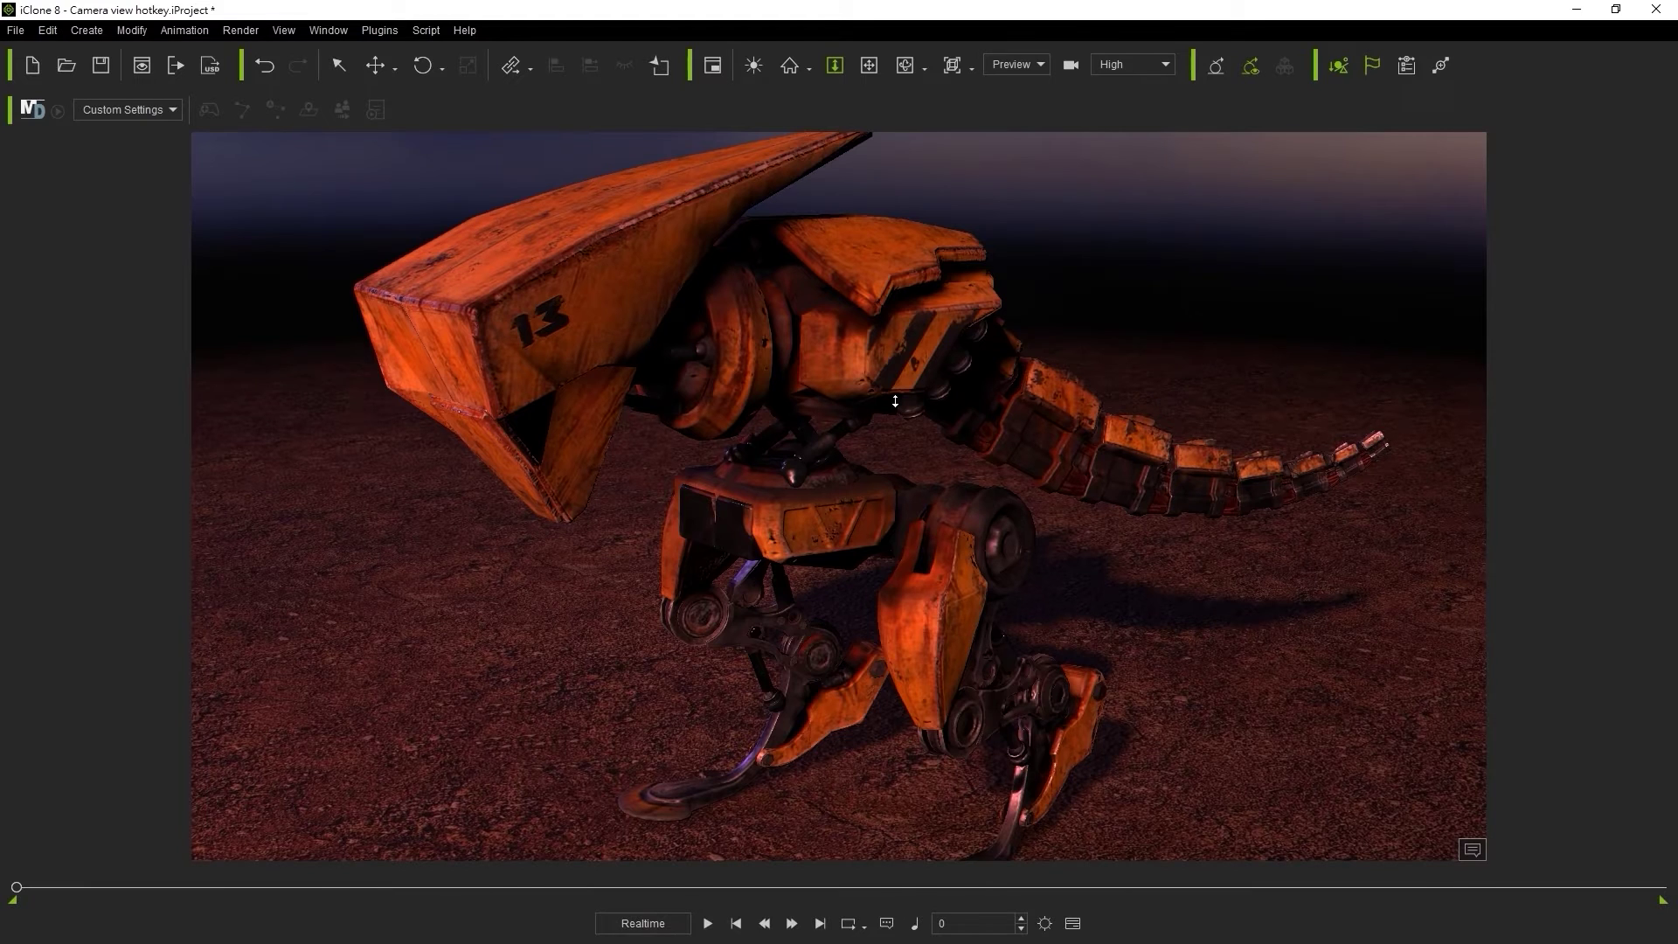
pyautogui.click(868, 66)
pyautogui.keyDown('shift'); pyautogui.moveTo(622, 325); pyautogui.dragTo(829, 334); pyautogui.keyUp('shift')
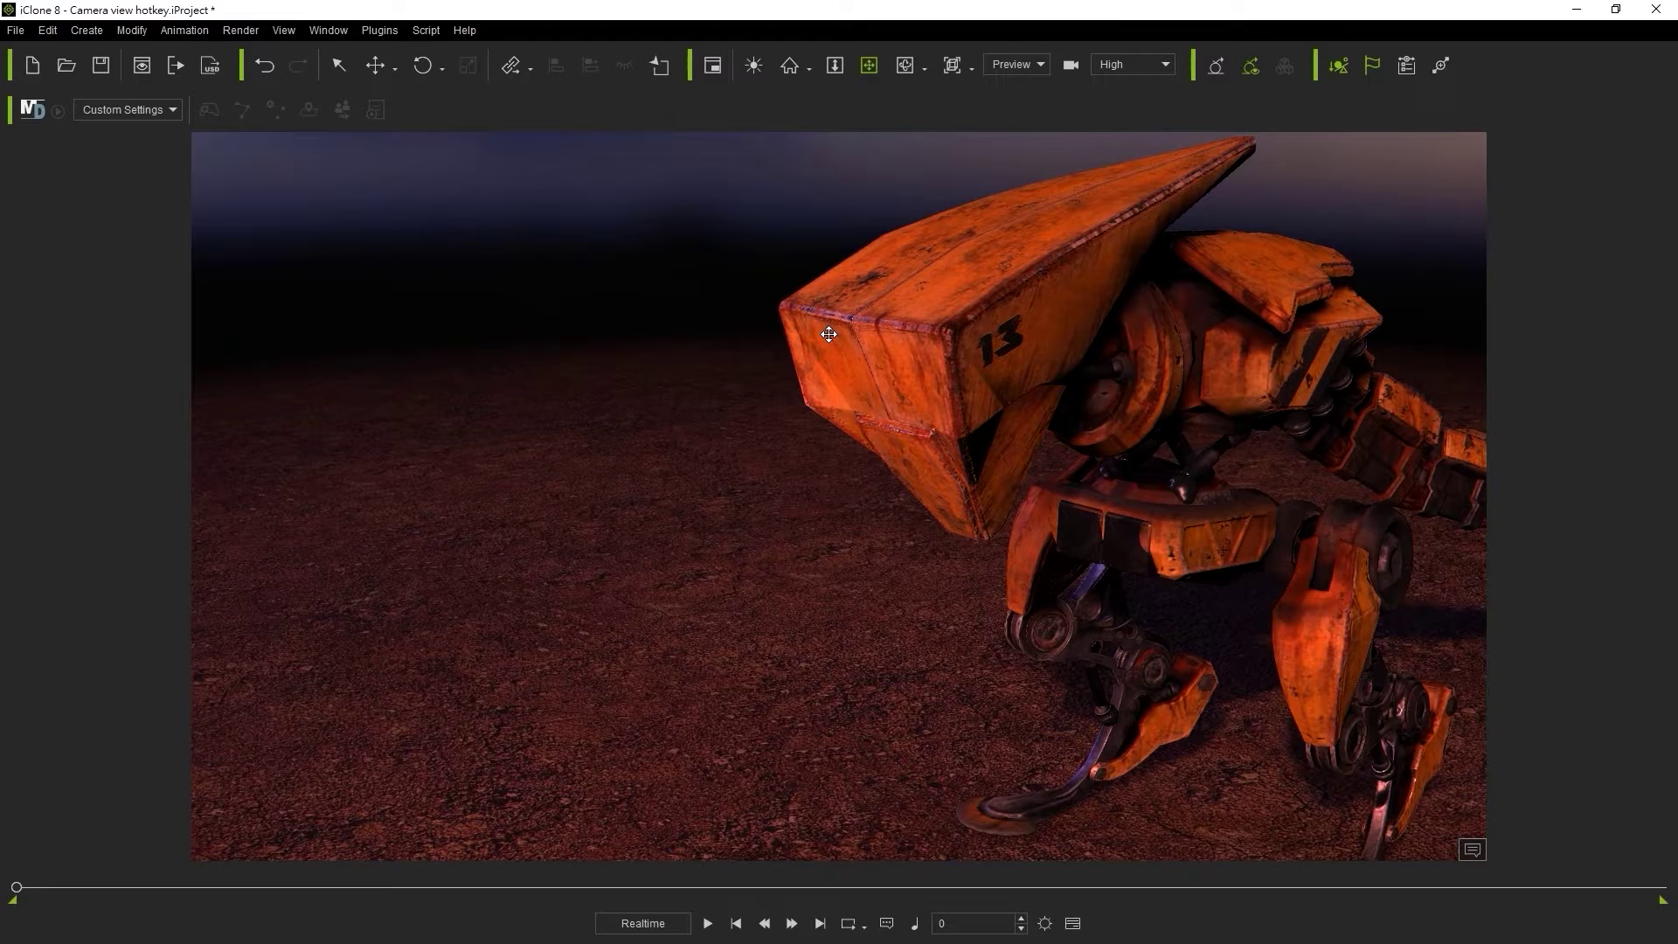
pyautogui.keyDown('alt'); pyautogui.moveTo(1289, 401); pyautogui.dragTo(1166, 433); pyautogui.keyUp('alt')
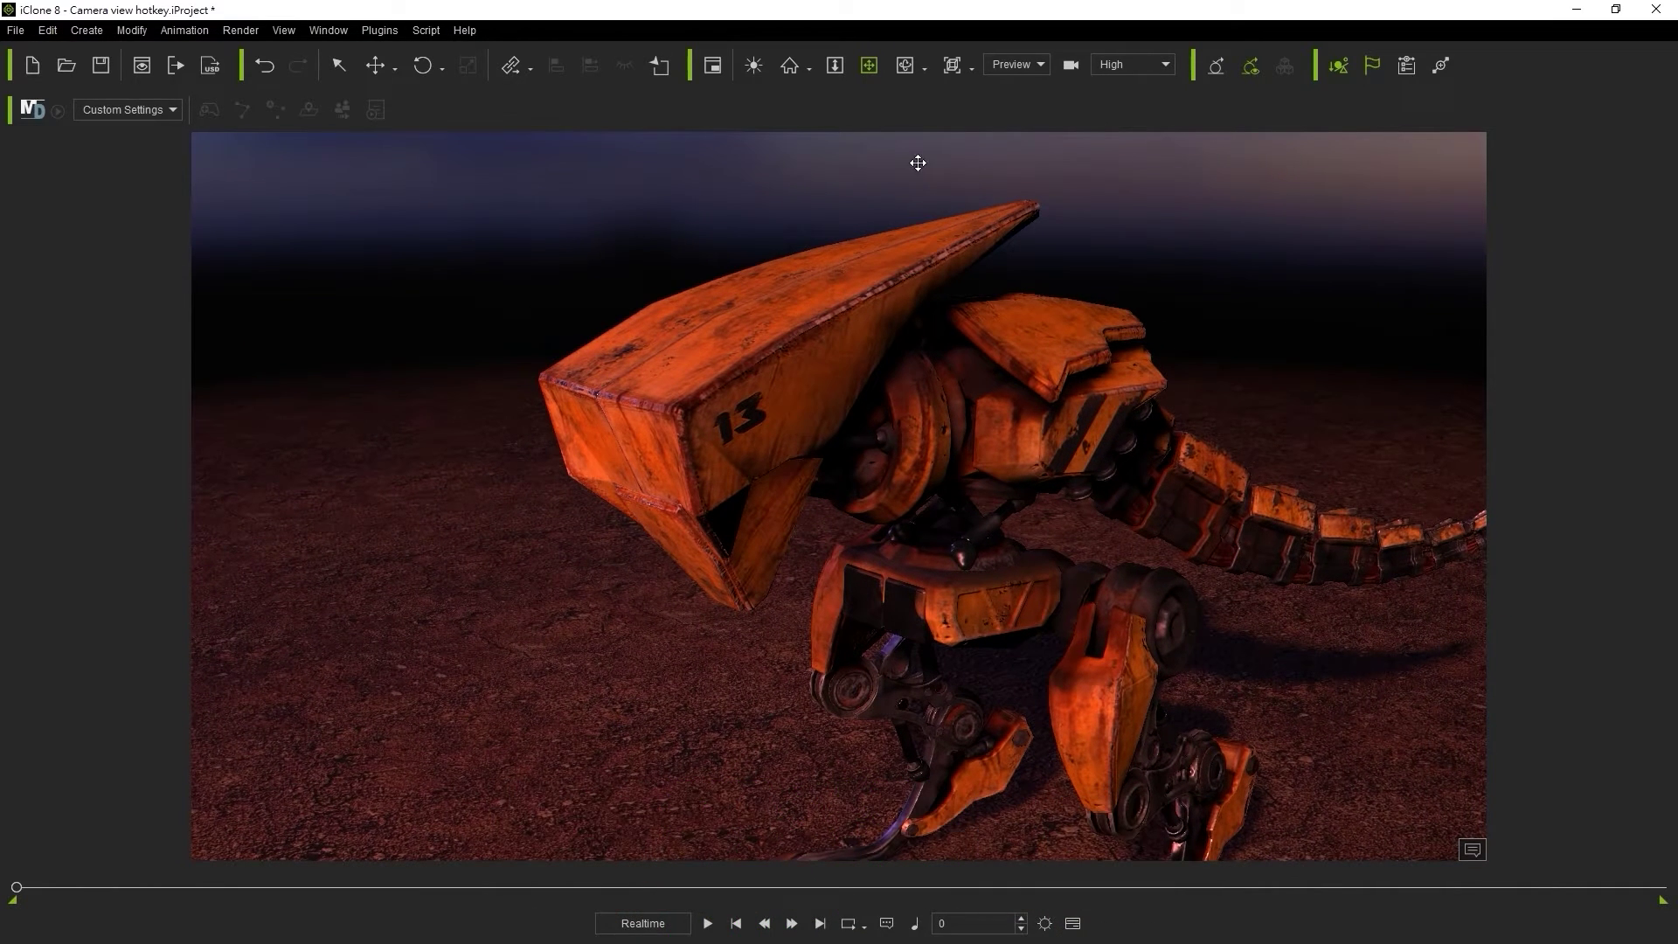
pyautogui.click(905, 74)
pyautogui.moveTo(1005, 476); pyautogui.dragTo(852, 468)
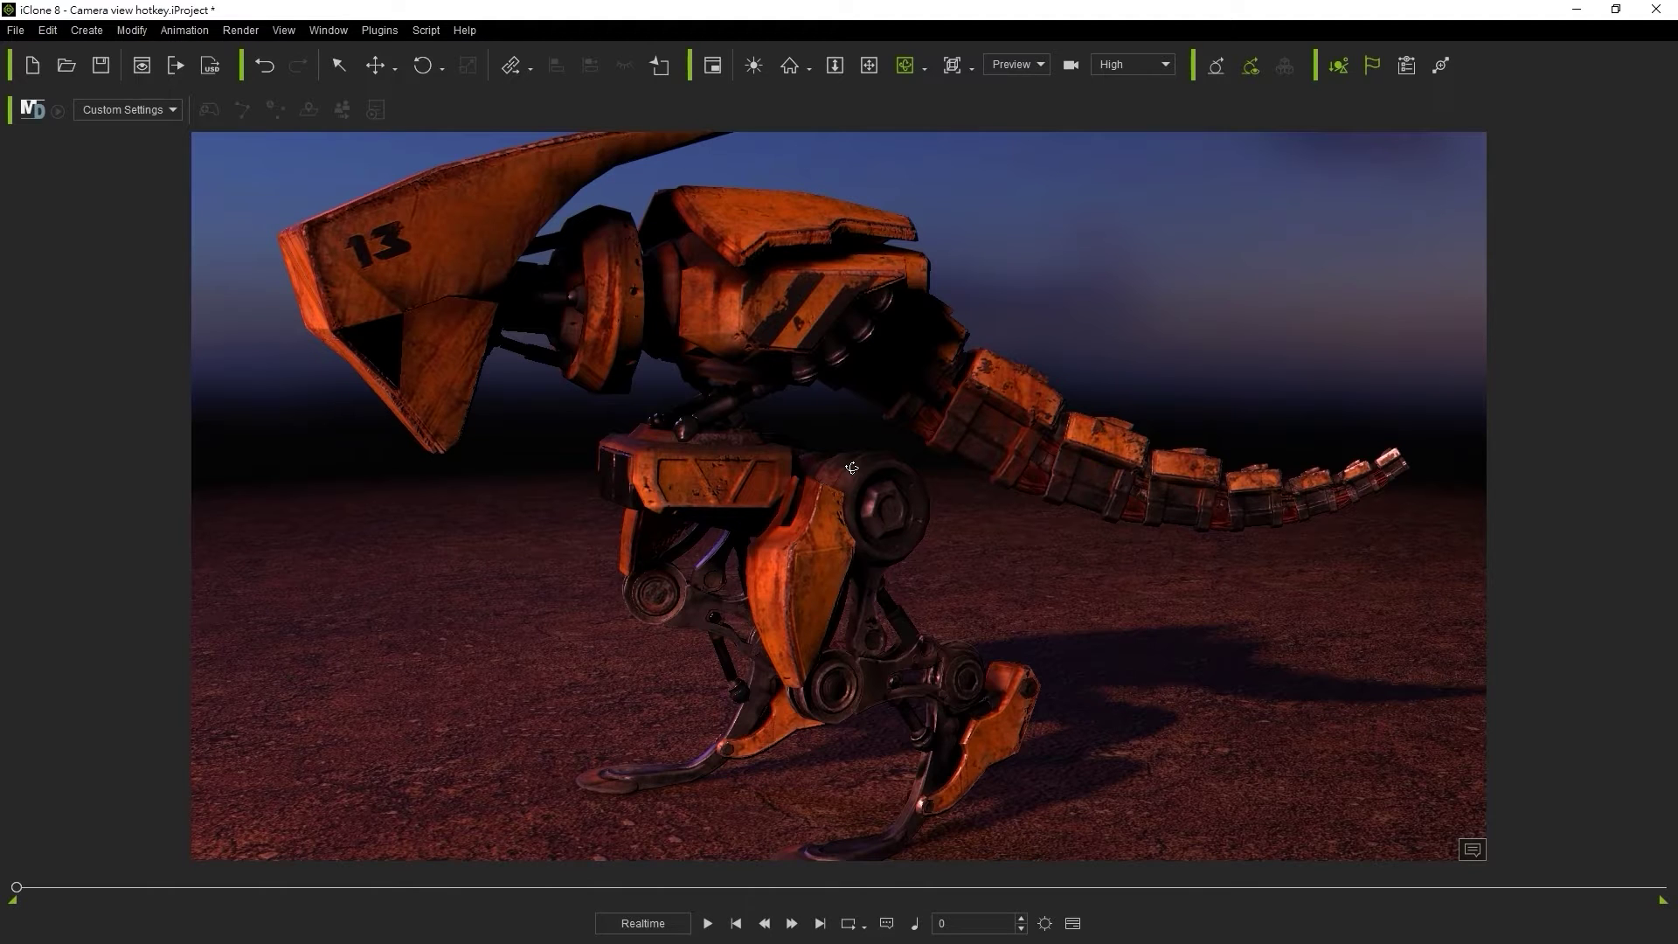
# Select the robot raptor and orbit around it, then deselect it, pan left and zoom in closer
pyautogui.click(342, 74)
pyautogui.click(872, 348)
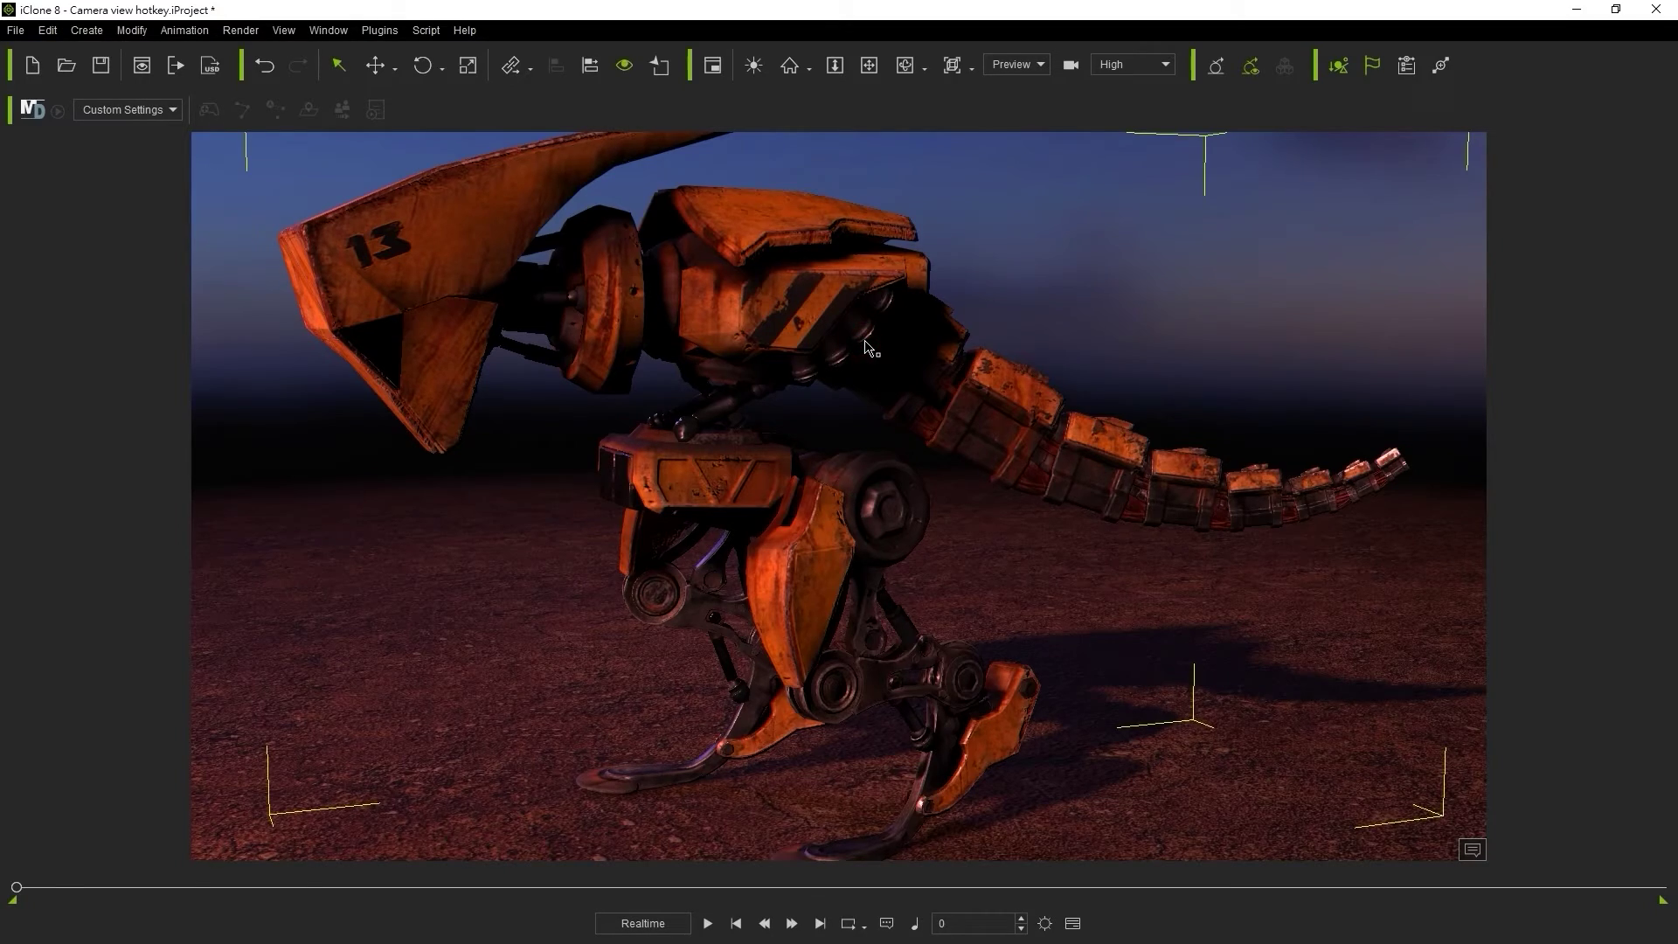
pyautogui.moveTo(1134, 337); pyautogui.dragTo(1262, 307, button='right')
pyautogui.click(1120, 295)
pyautogui.moveTo(1119, 577); pyautogui.dragTo(1052, 568, button='middle')
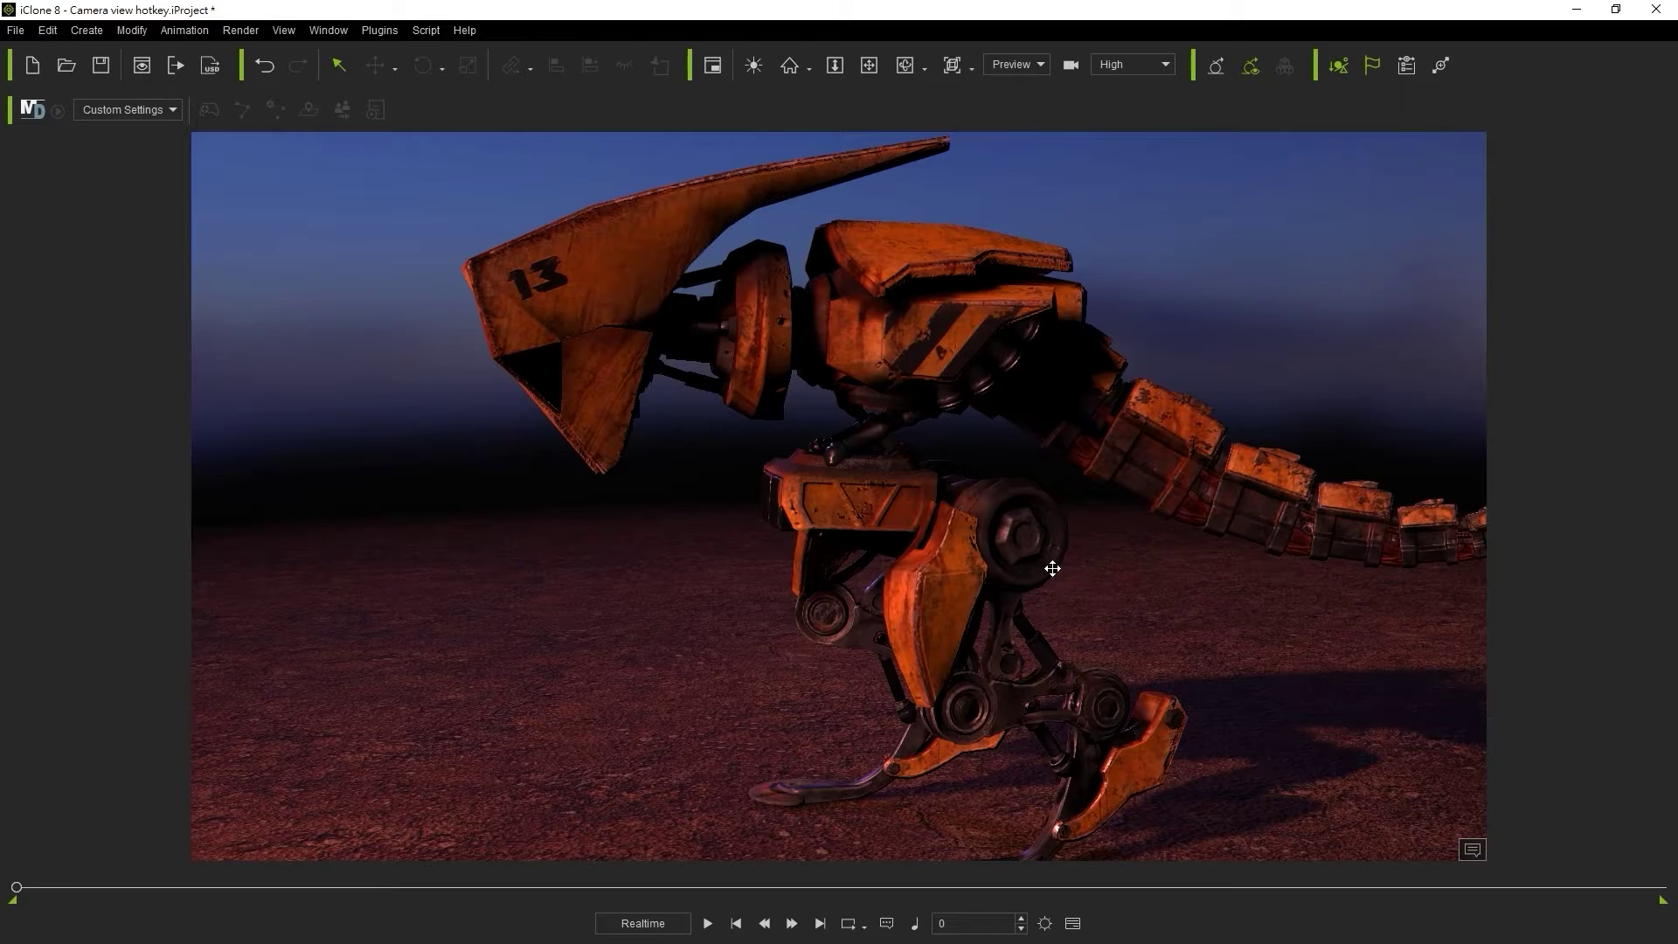
pyautogui.keyDown('ctrl'); pyautogui.moveTo(1078, 641); pyautogui.dragTo(1029, 262, button='right'); pyautogui.keyUp('ctrl')
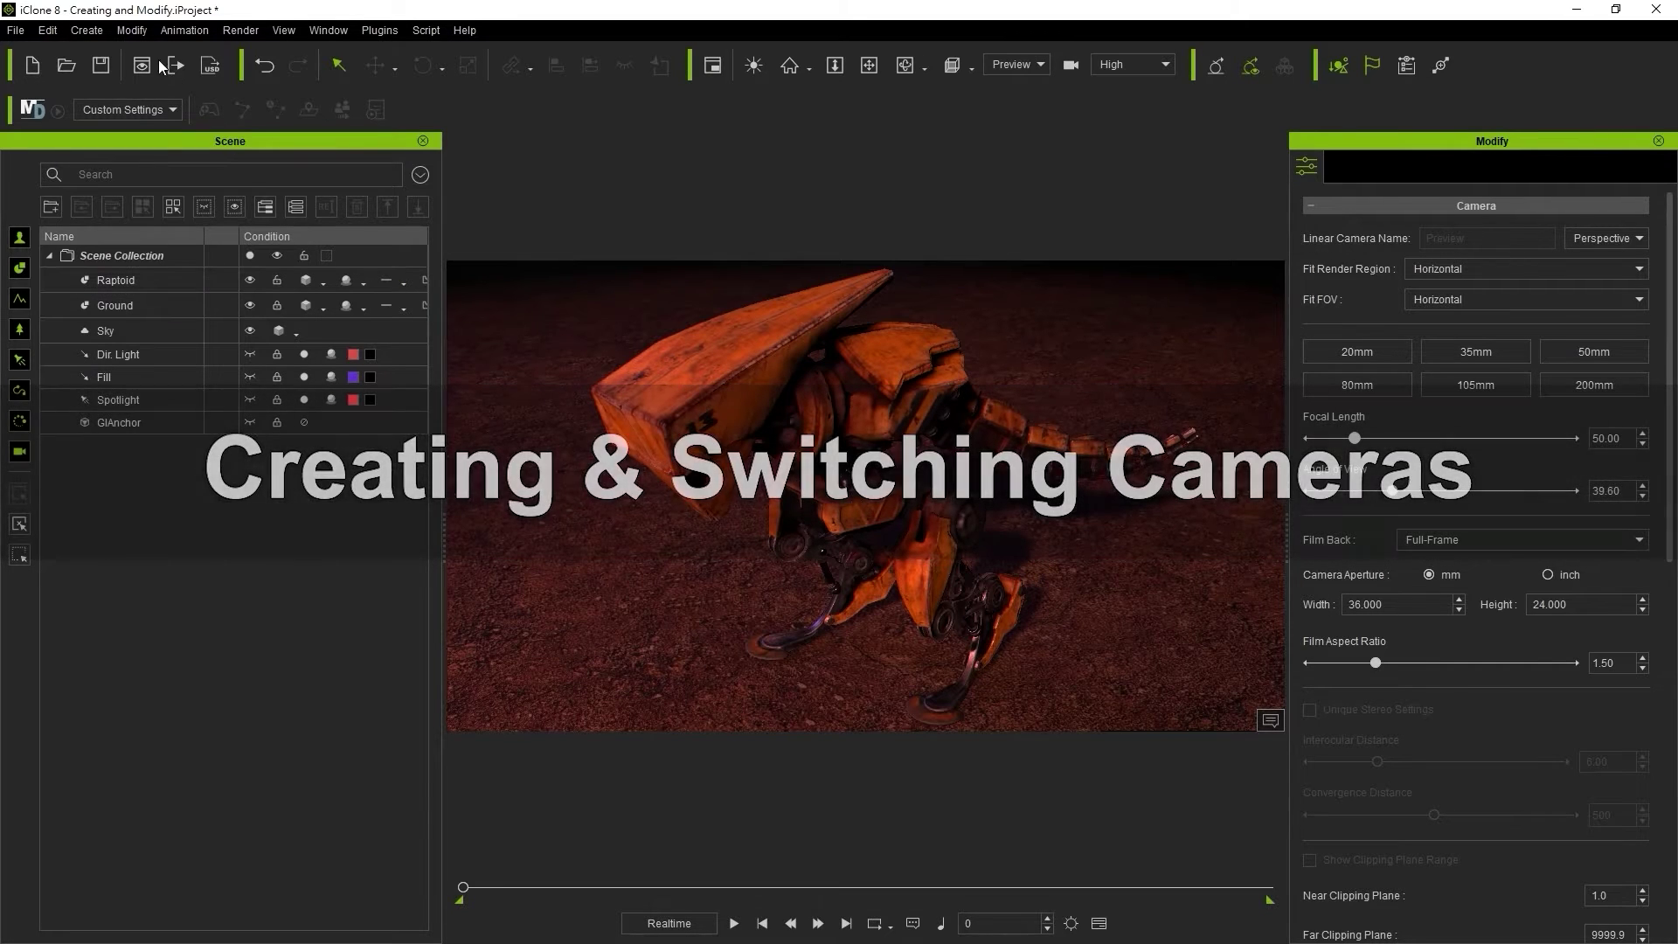
# Add a new linear camera to the scene from the Create menu
pyautogui.click(108, 29)
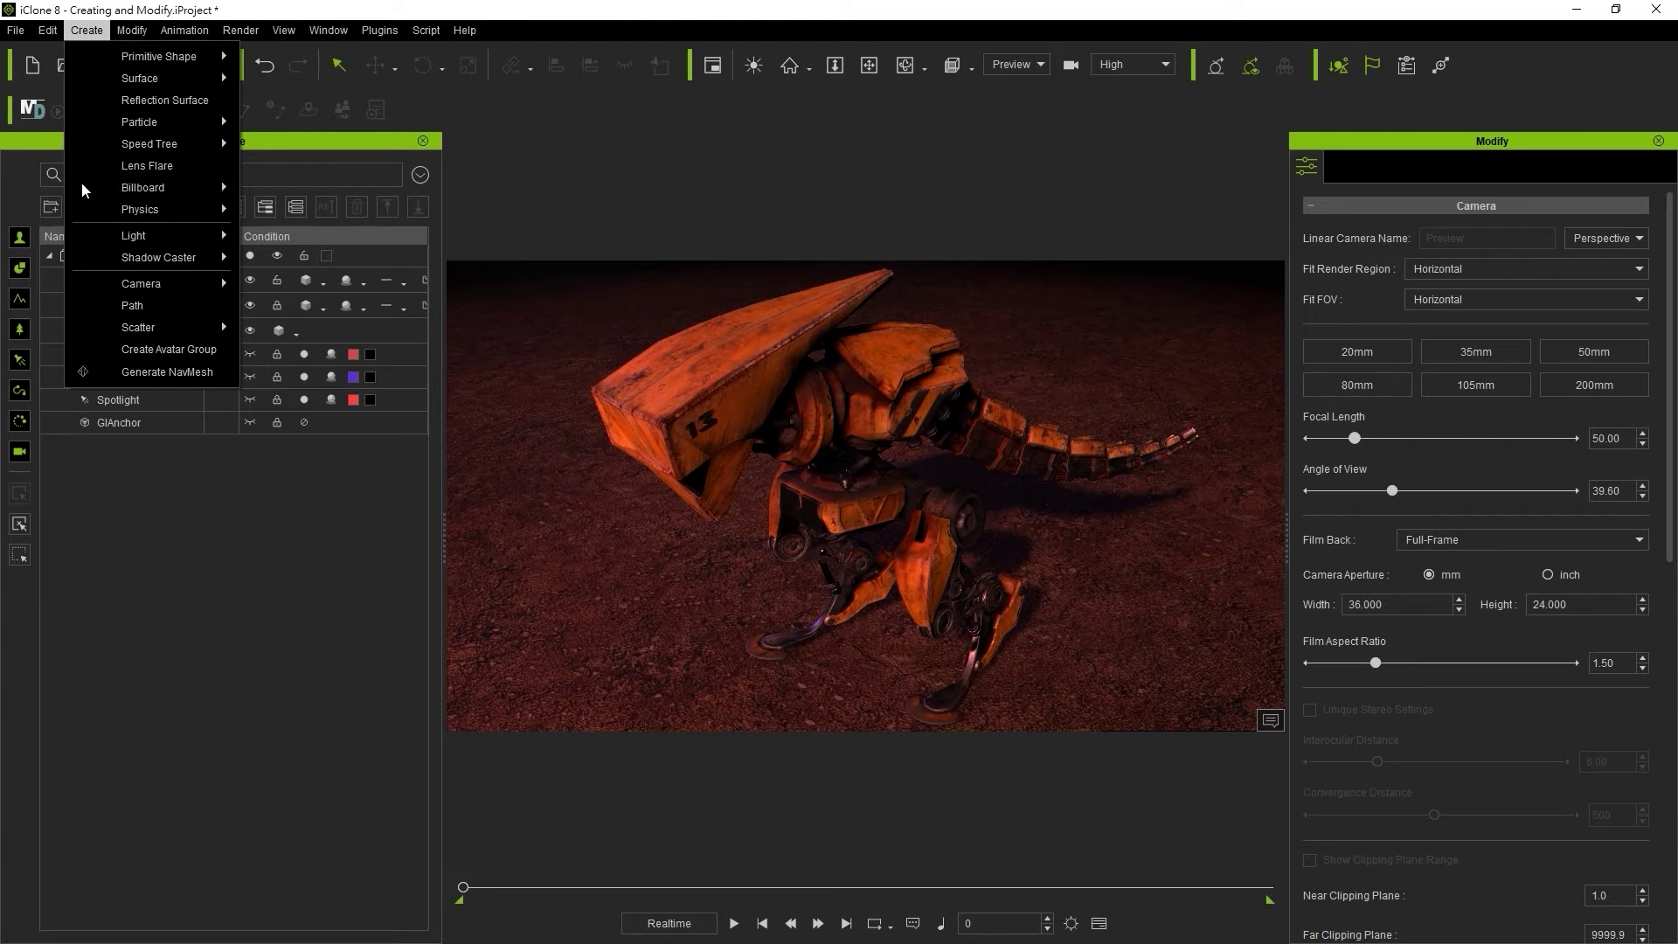
pyautogui.click(94, 284)
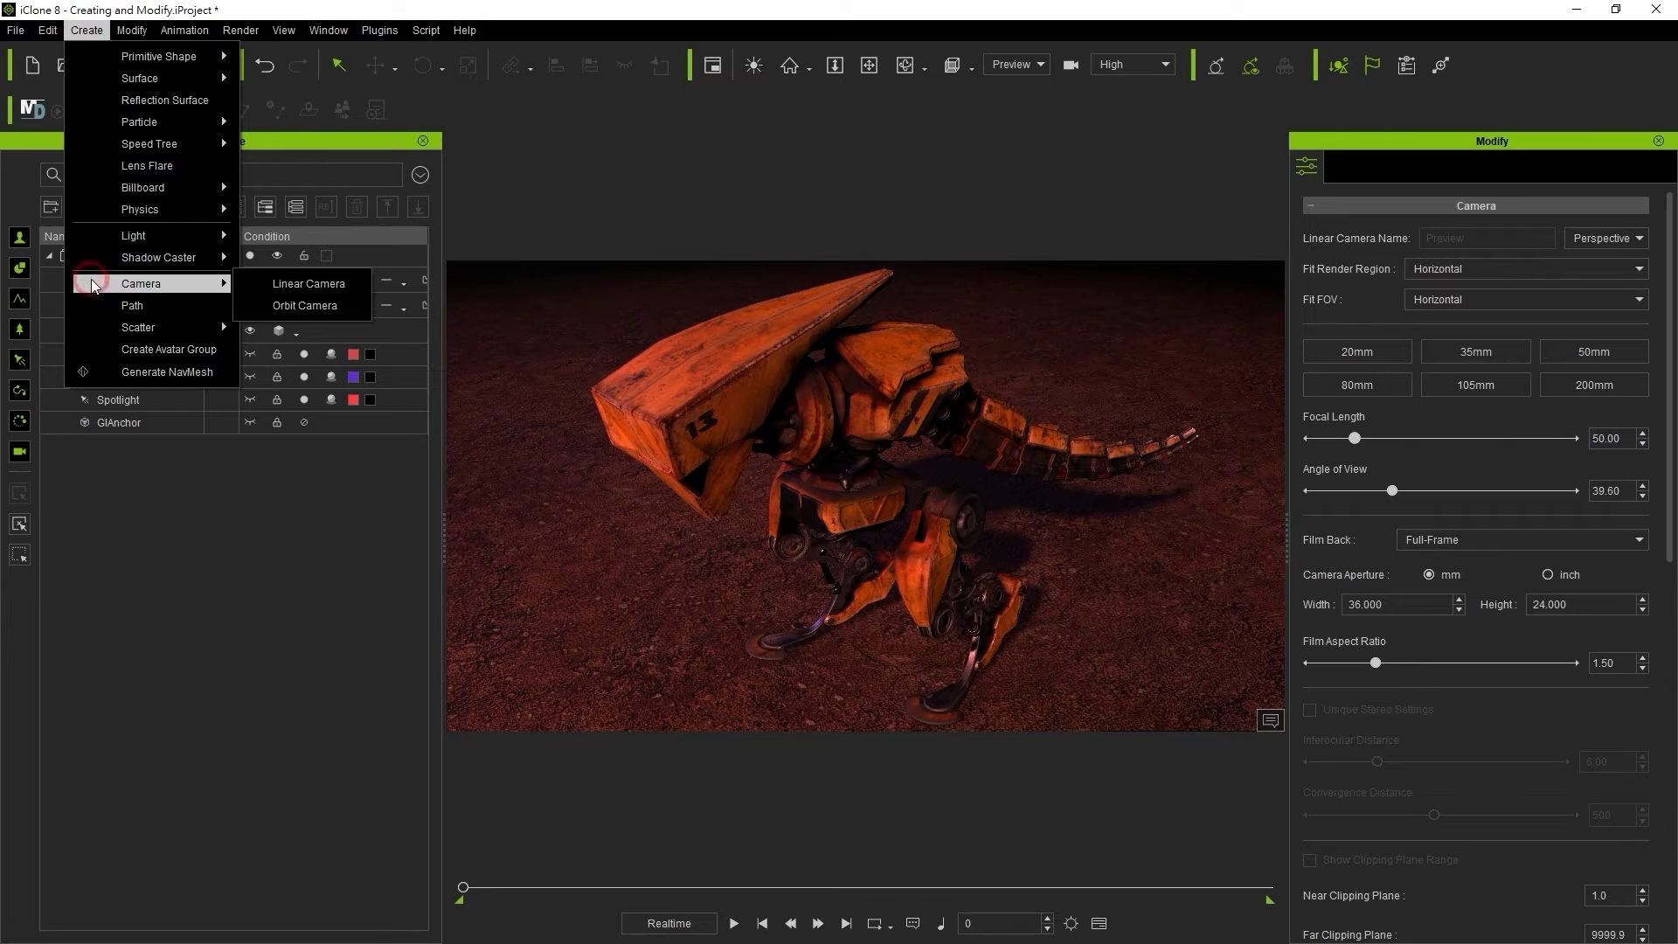
pyautogui.click(260, 283)
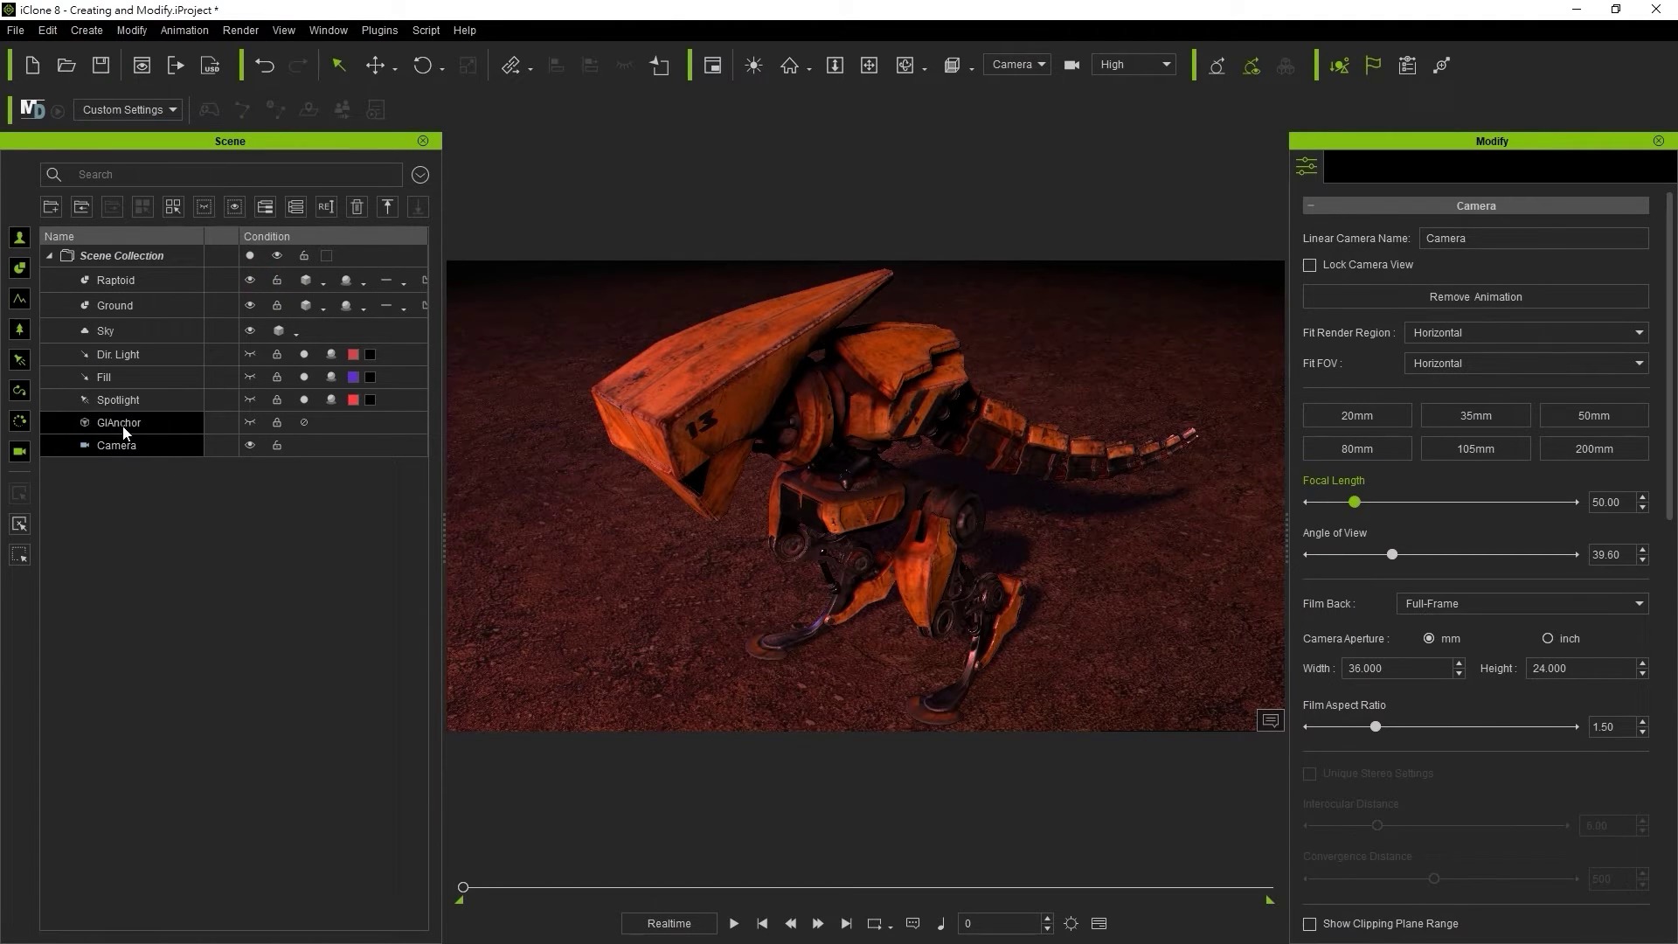
pyautogui.click(1038, 67)
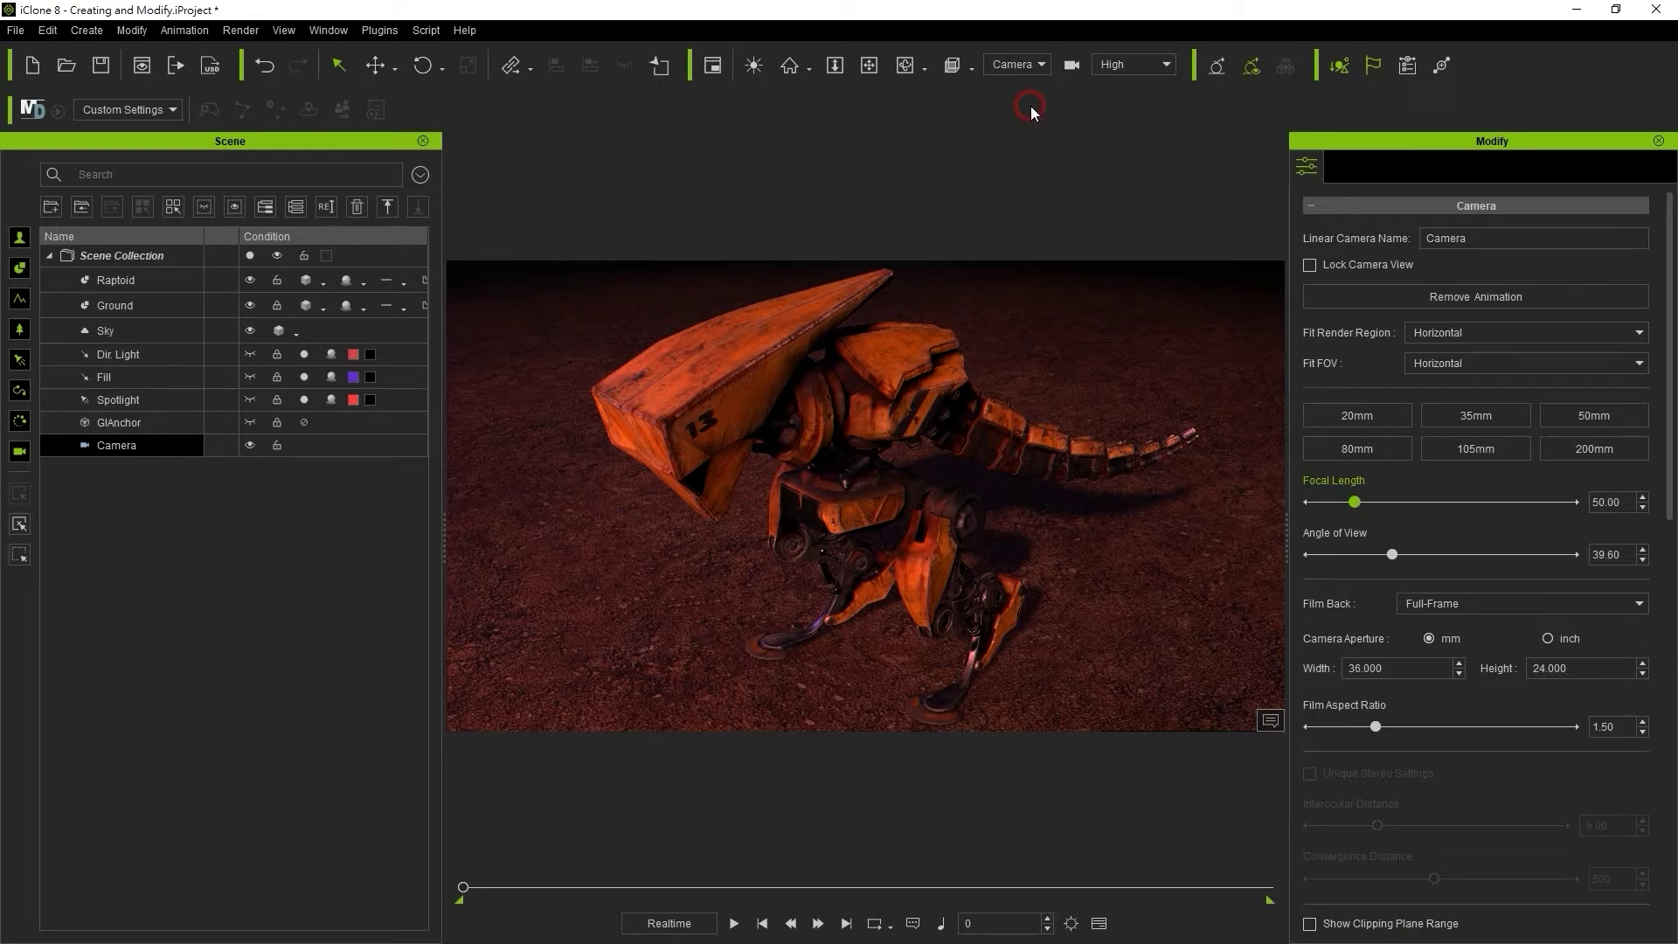
# Rename the new camera to myCamera and return the viewport to the Preview camera
pyautogui.doubleClick(100, 450)
pyautogui.write('my')
pyautogui.press('Return')
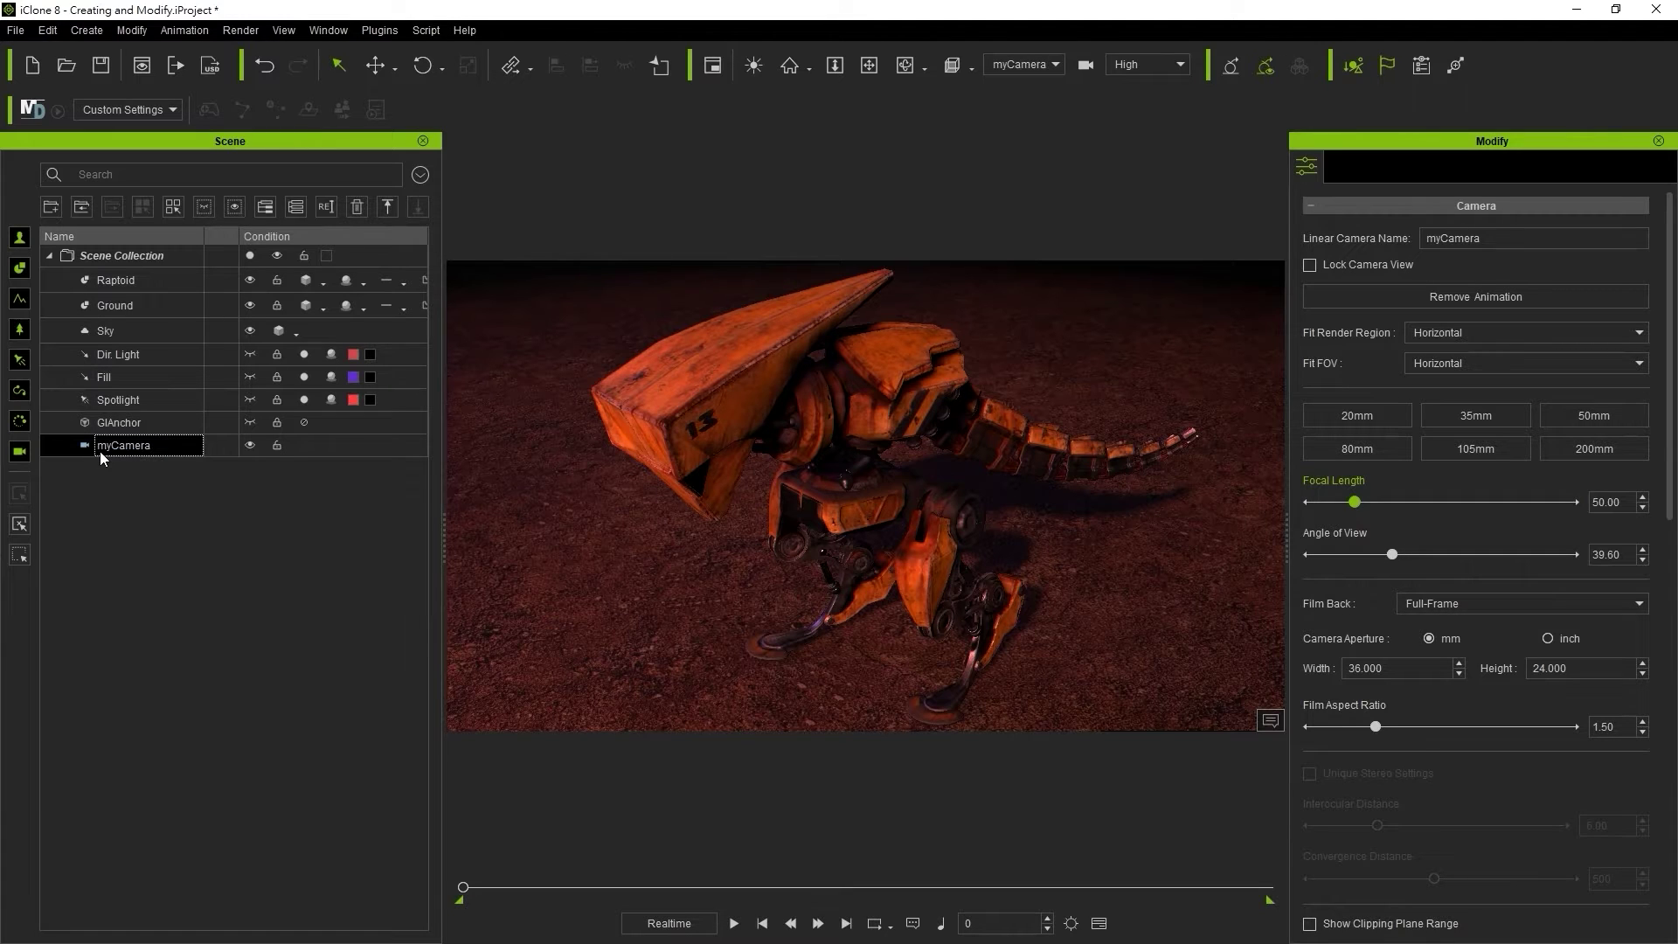
pyautogui.click(1055, 64)
# Orbit the Preview view until myCamera shows left of the raptor, then toggle selection between camera and raptor
pyautogui.moveTo(955, 300); pyautogui.dragTo(950, 437)
pyautogui.moveTo(1153, 441); pyautogui.dragTo(961, 445)
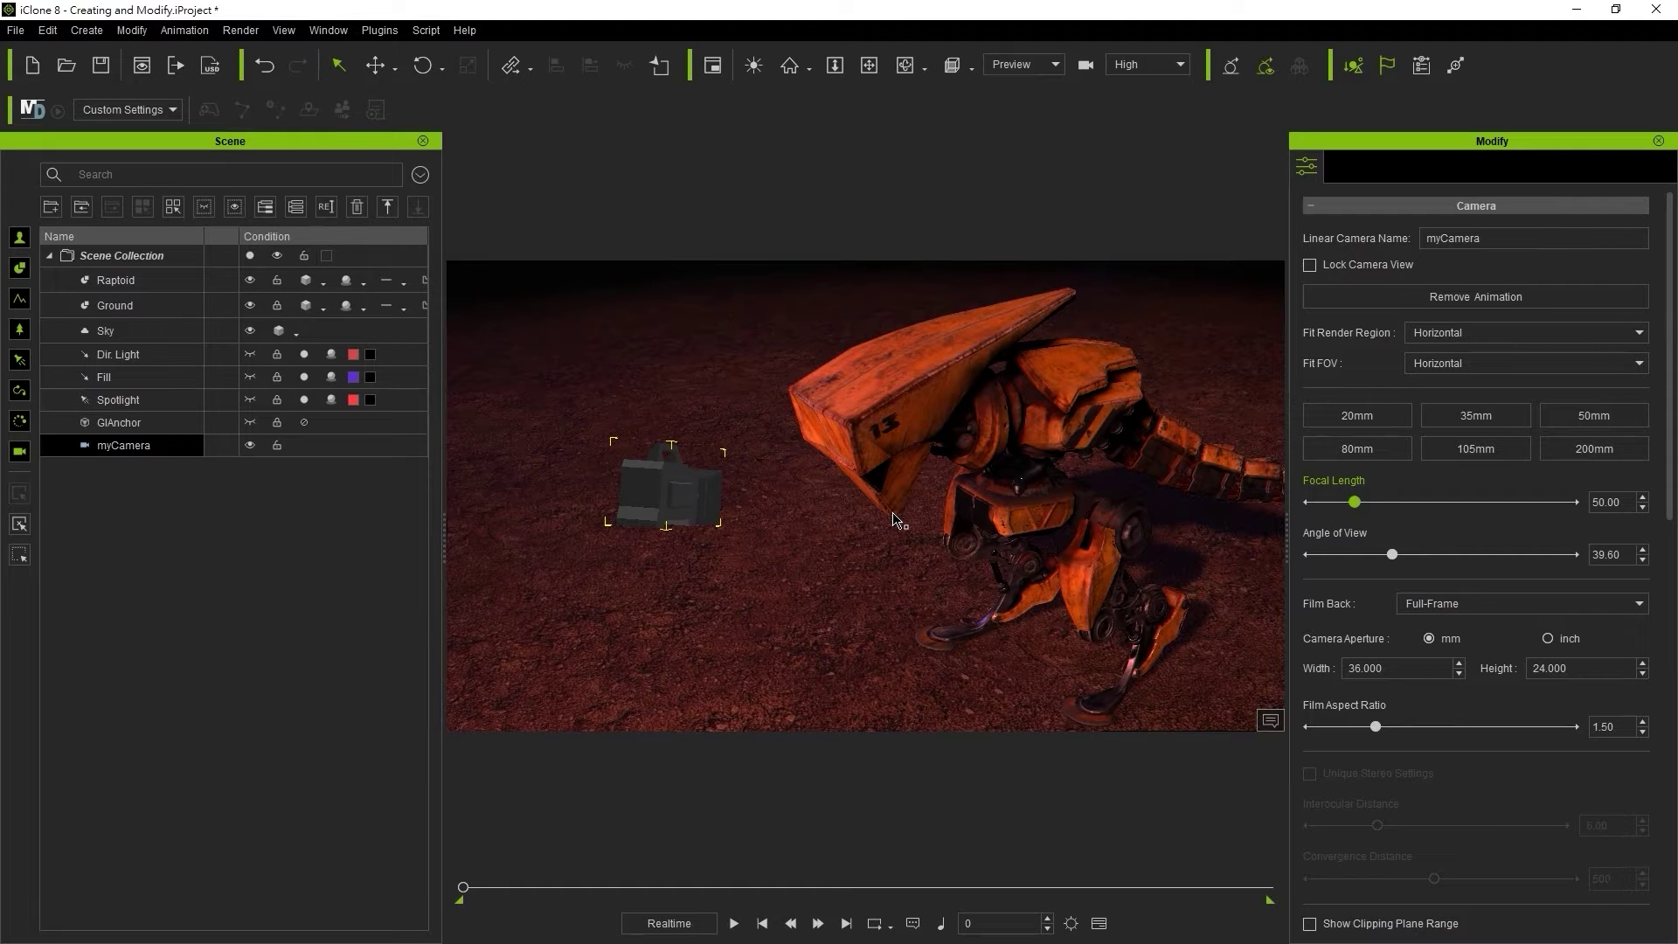
pyautogui.click(1085, 69)
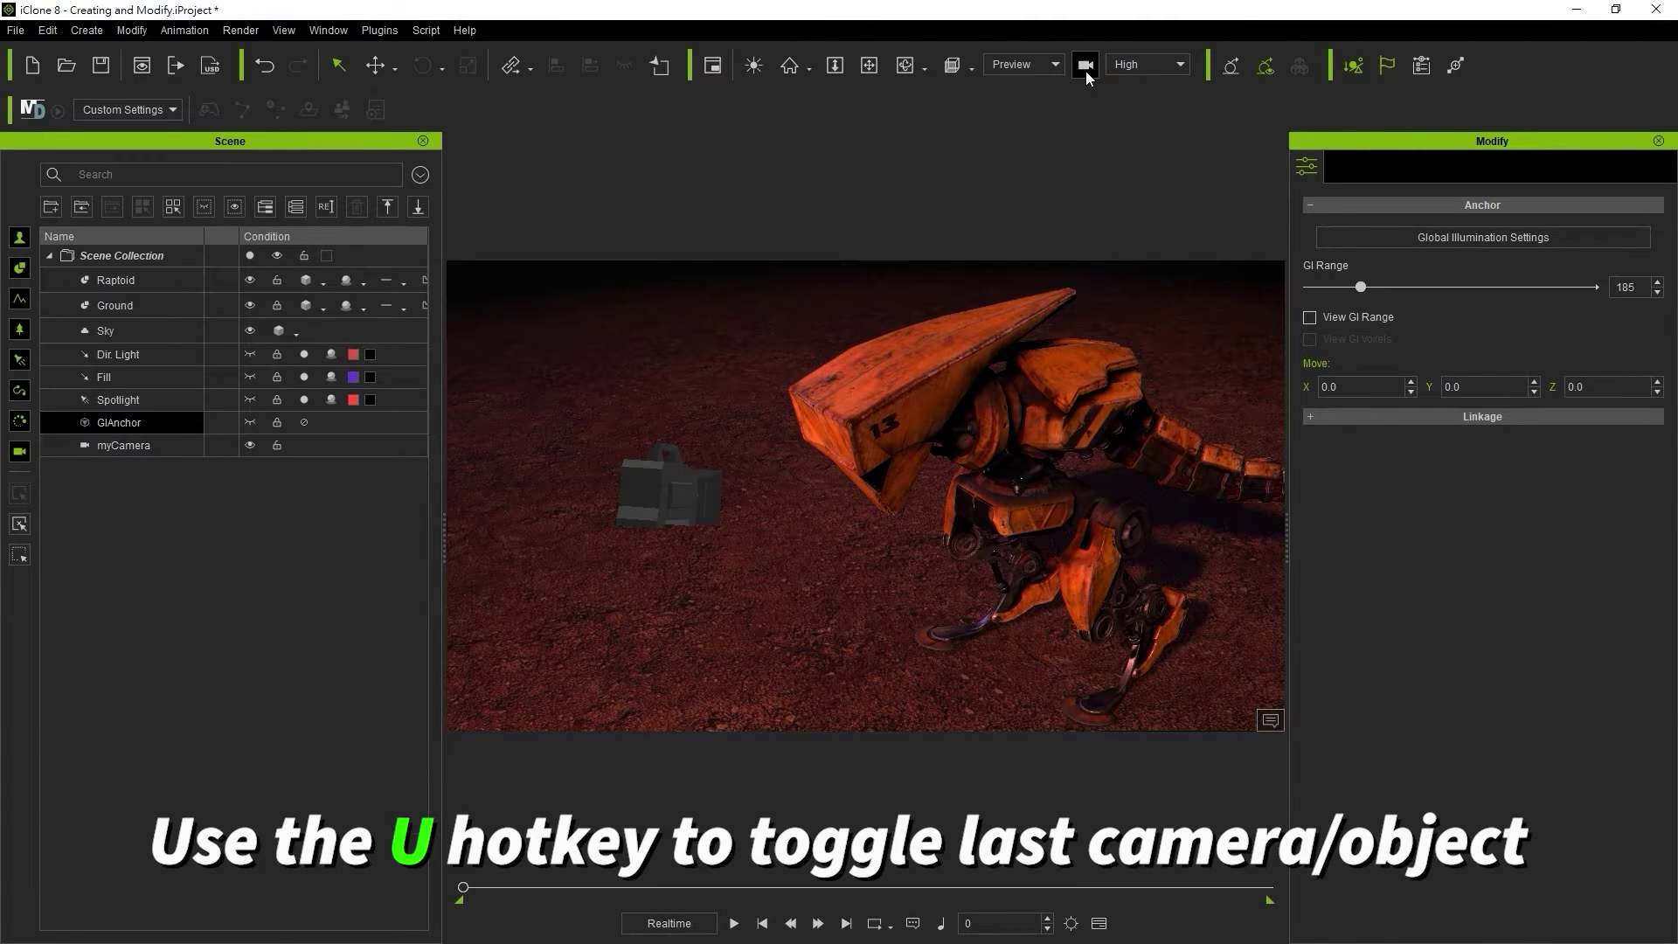
pyautogui.press('u')
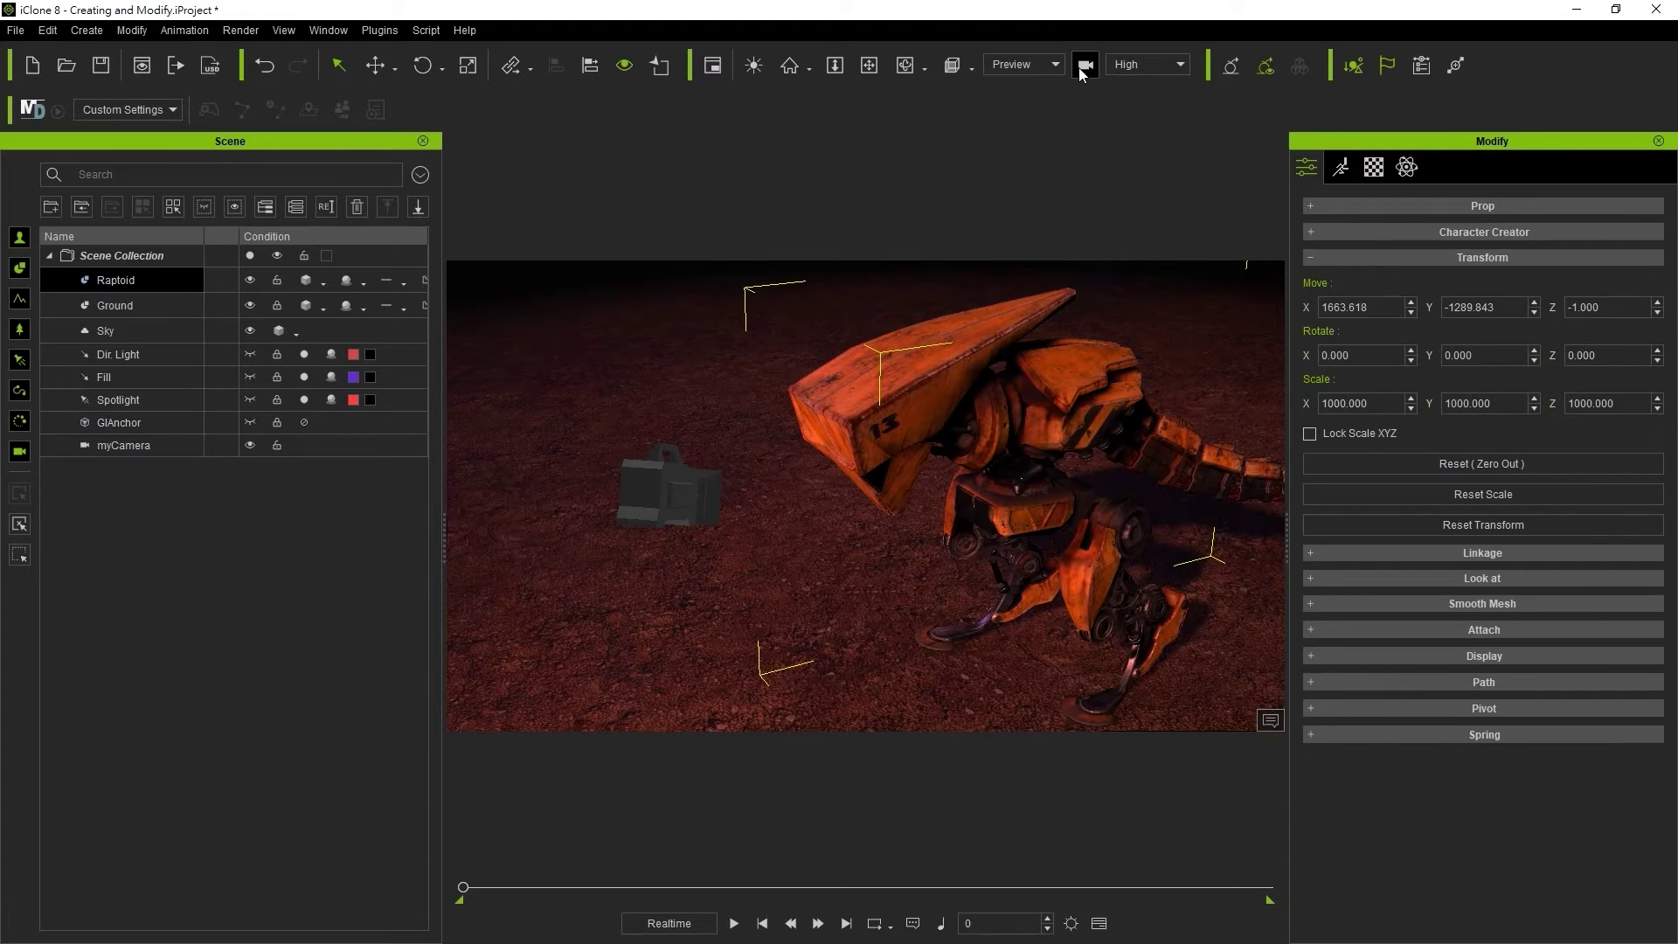
pyautogui.click(1083, 69)
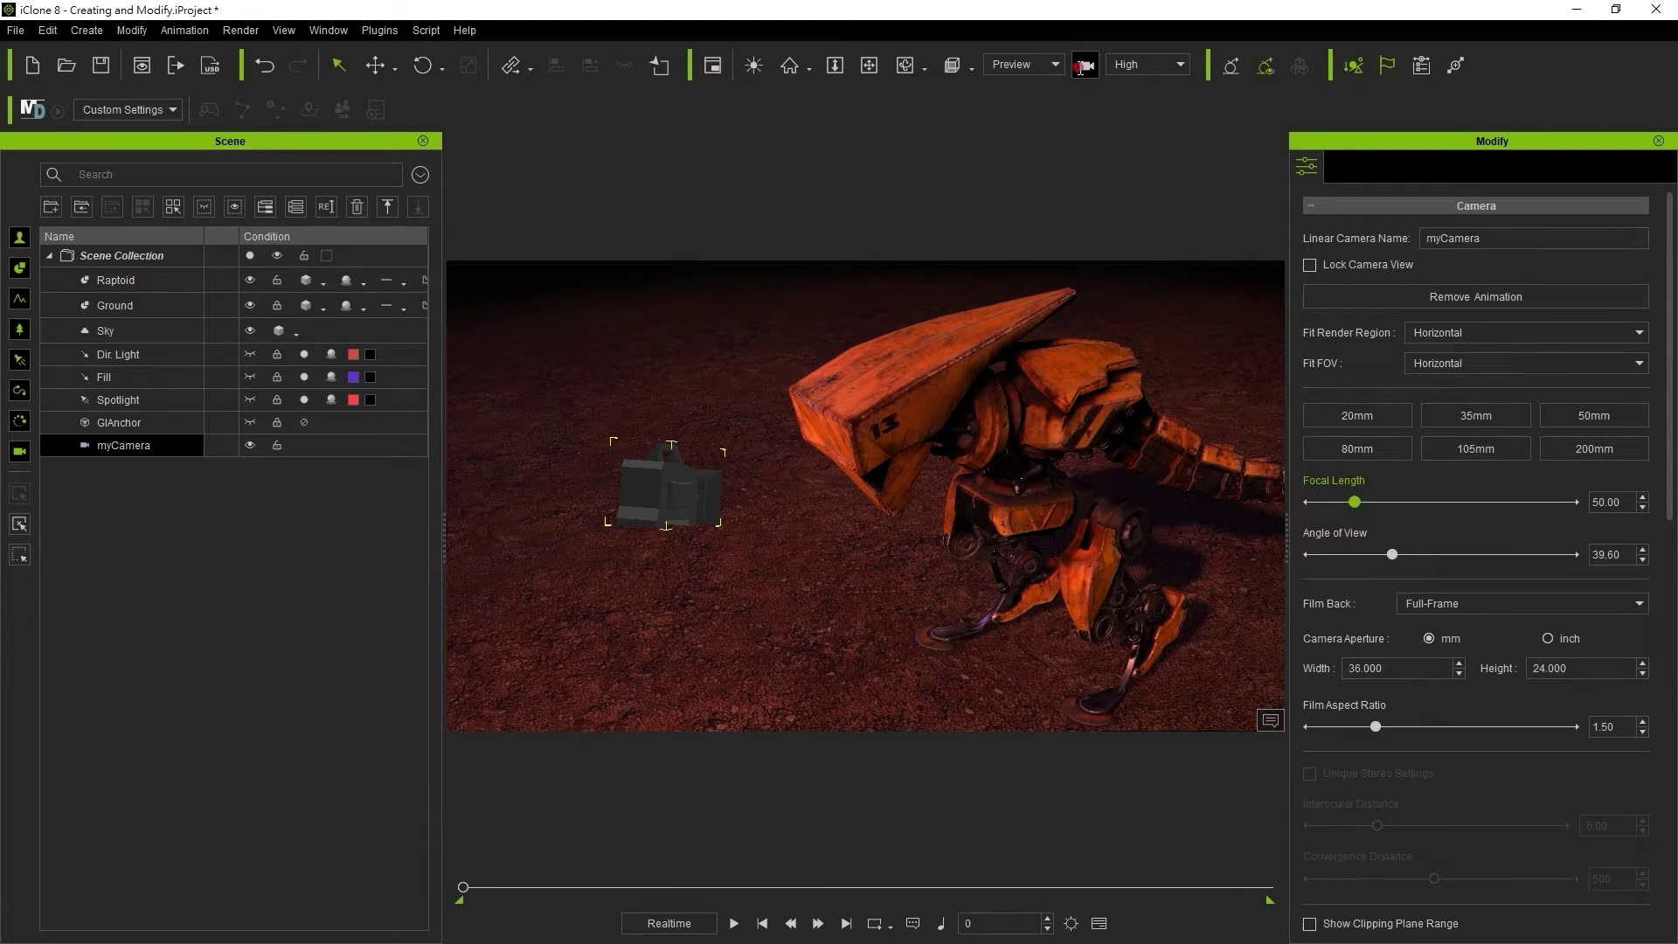
pyautogui.click(1084, 70)
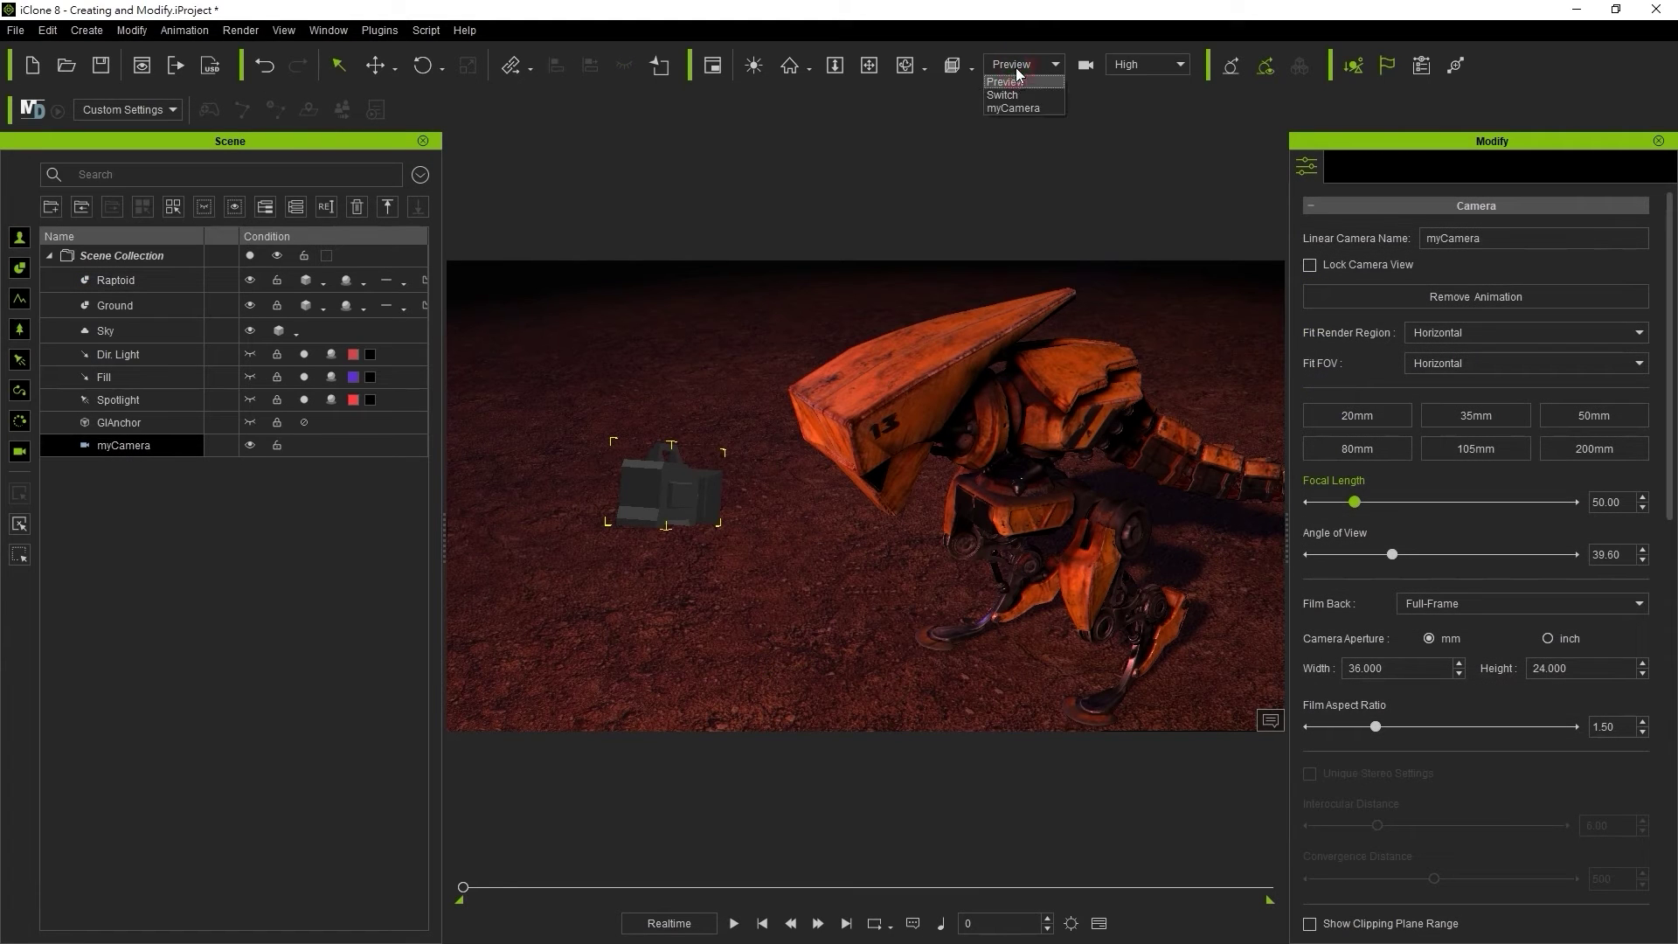
# Look through myCamera and try the 20, 35, 105 and 200 mm lens presets before settling on 50 mm
pyautogui.click(1019, 109)
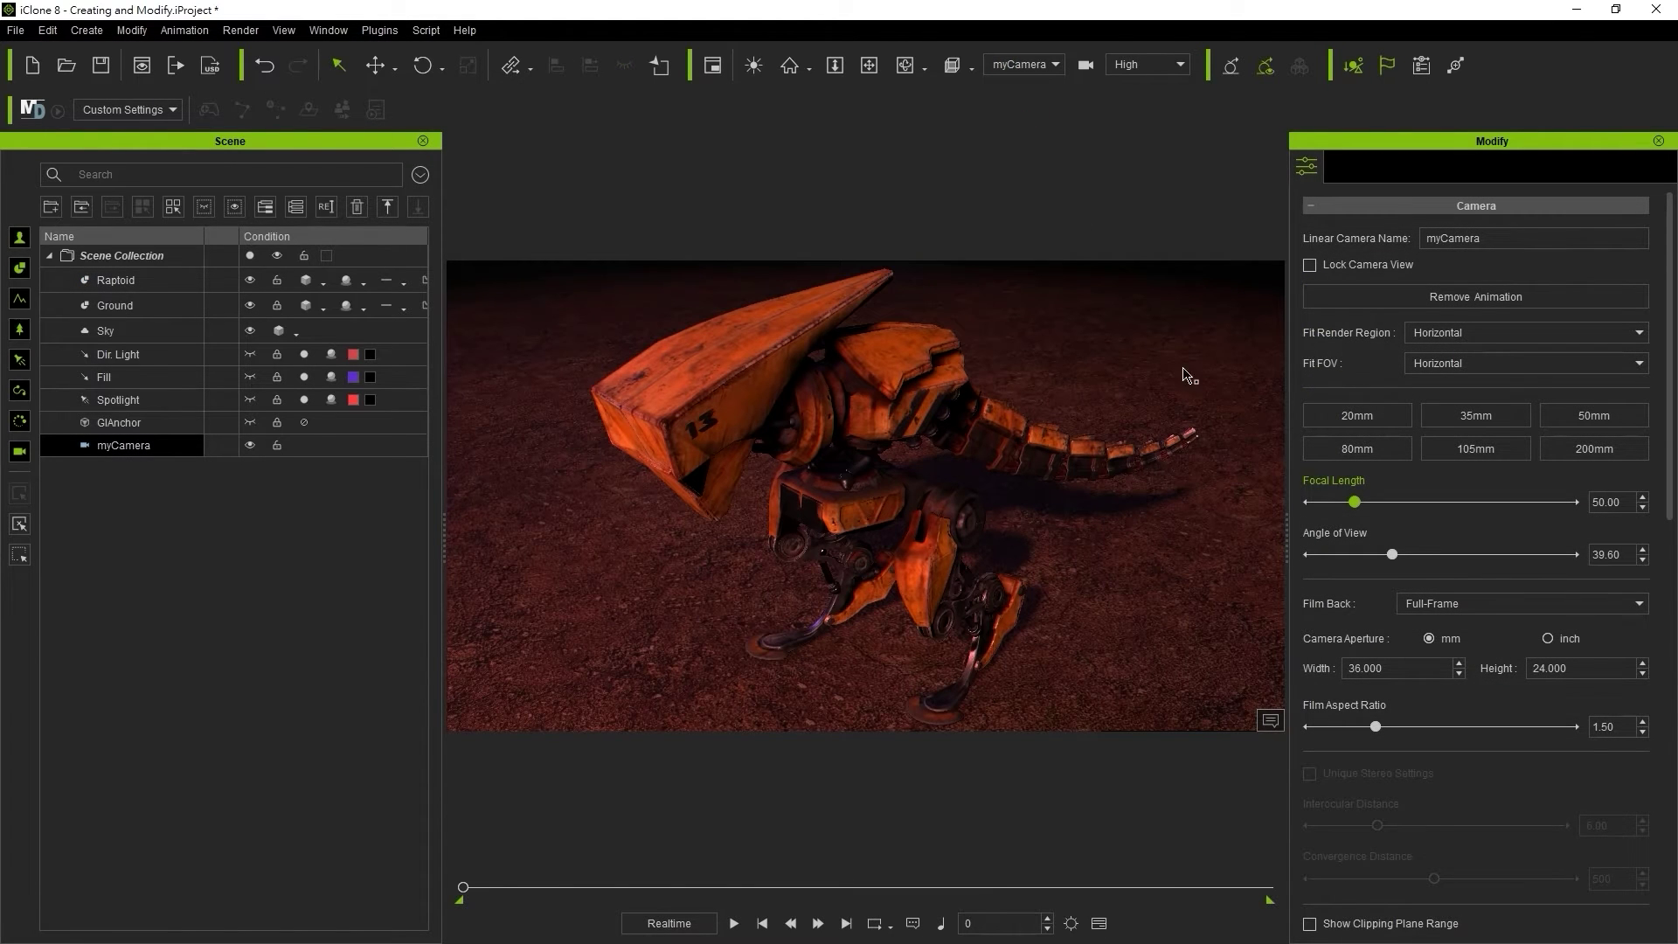
pyautogui.click(1317, 413)
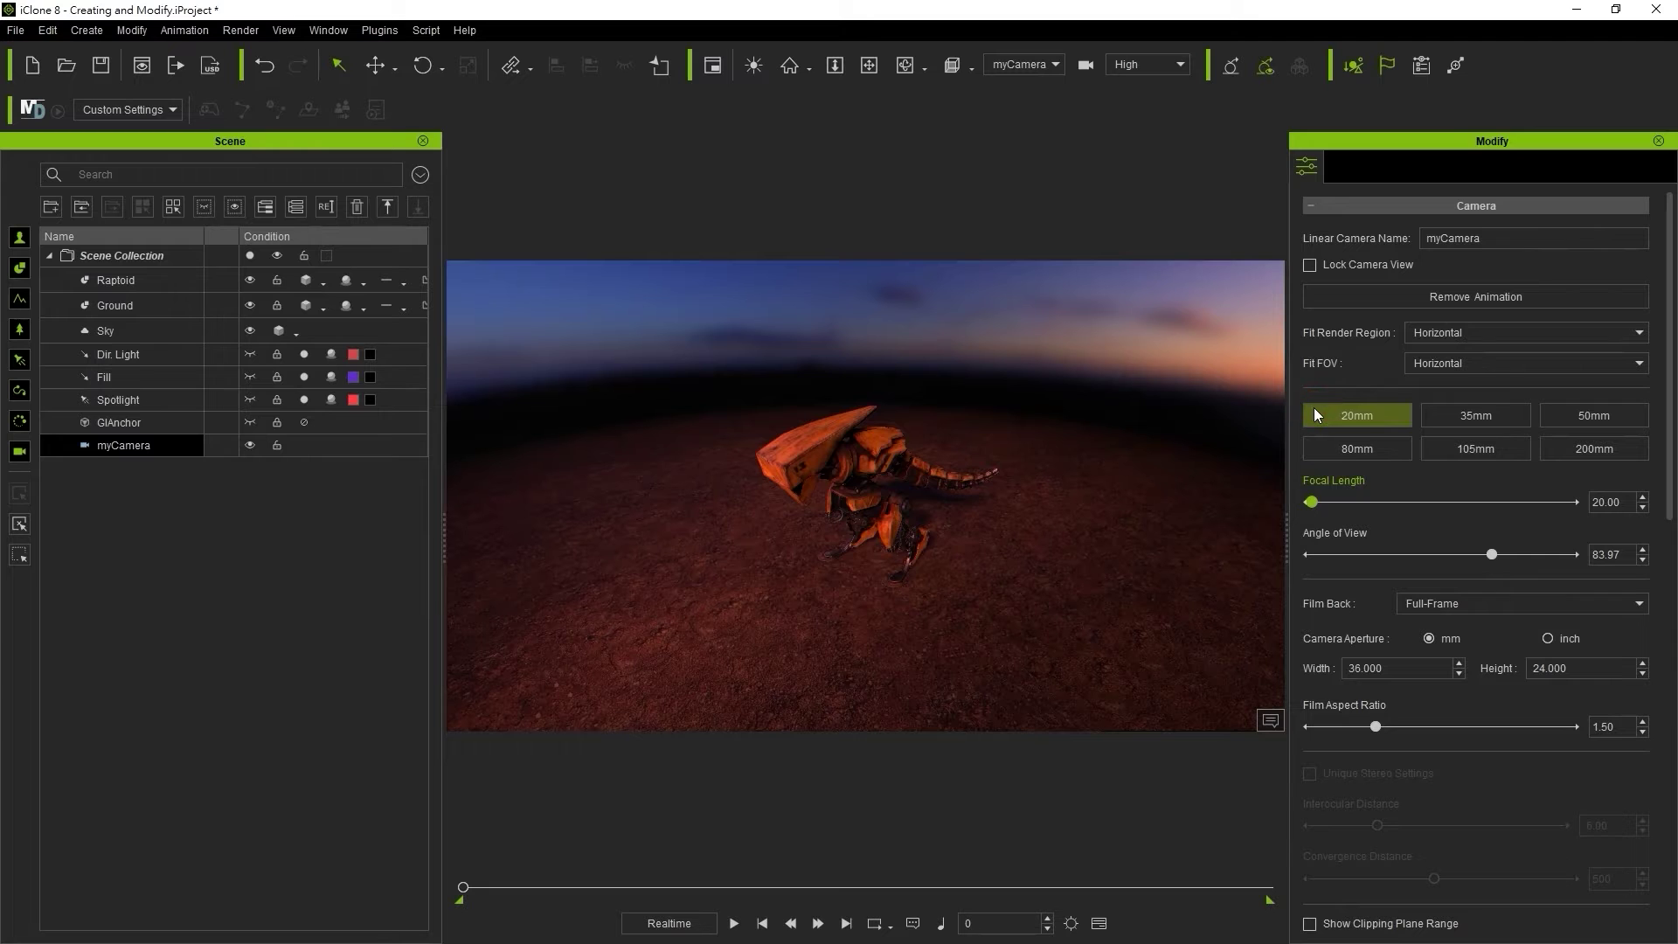
pyautogui.click(1445, 408)
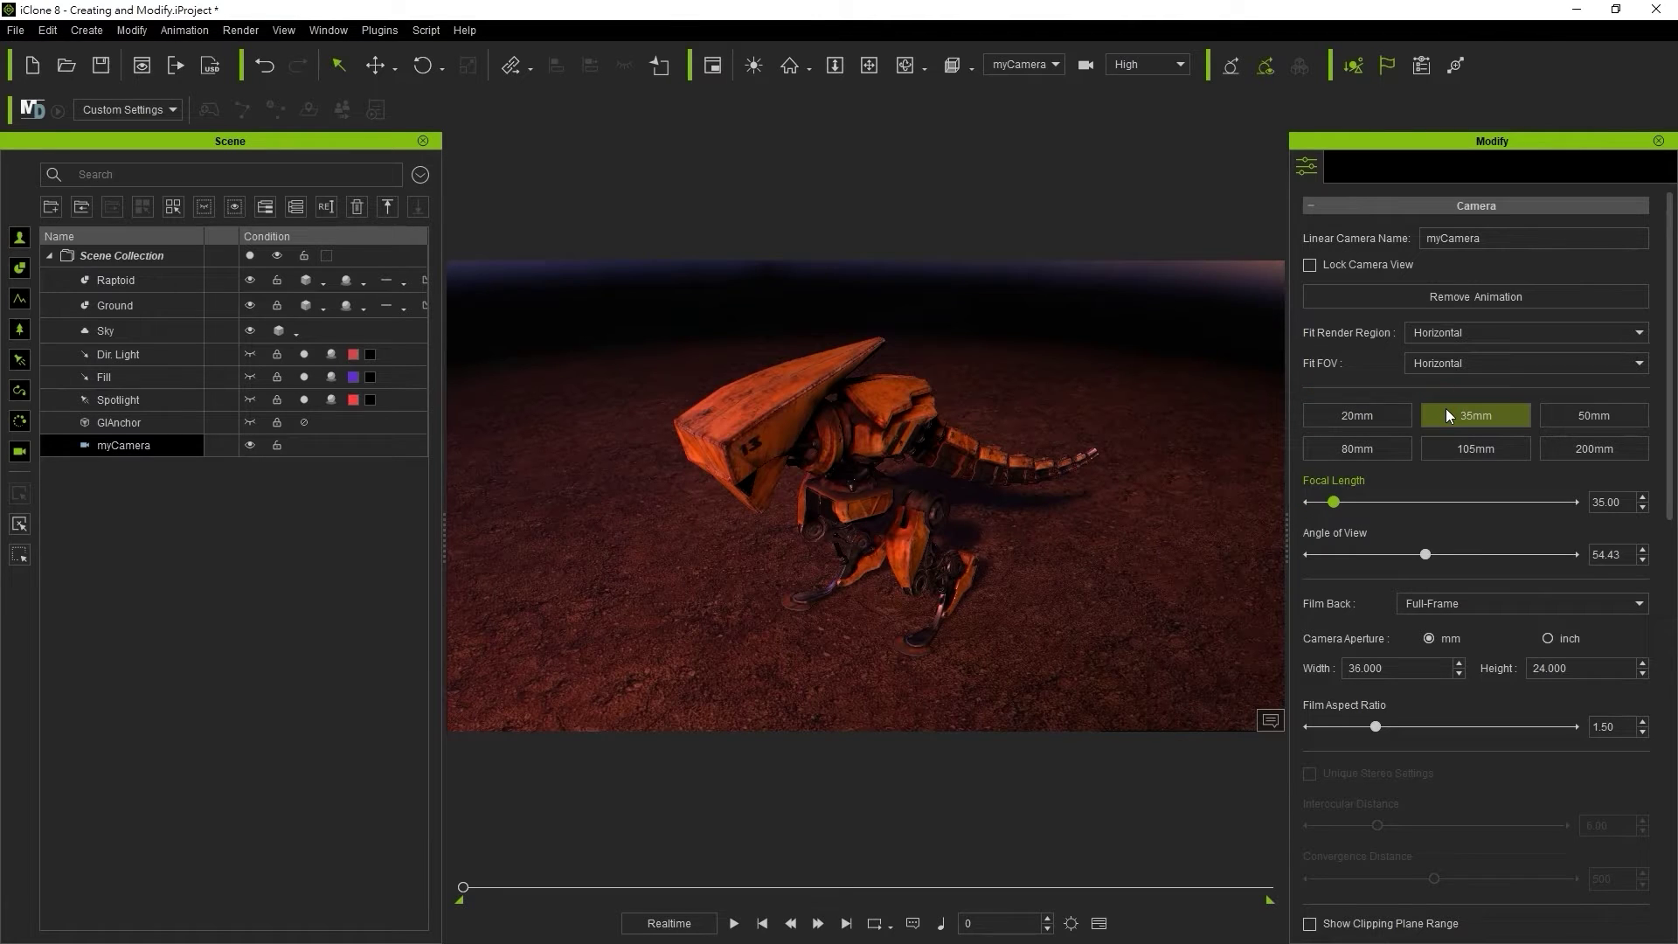
pyautogui.click(1454, 447)
pyautogui.click(1567, 449)
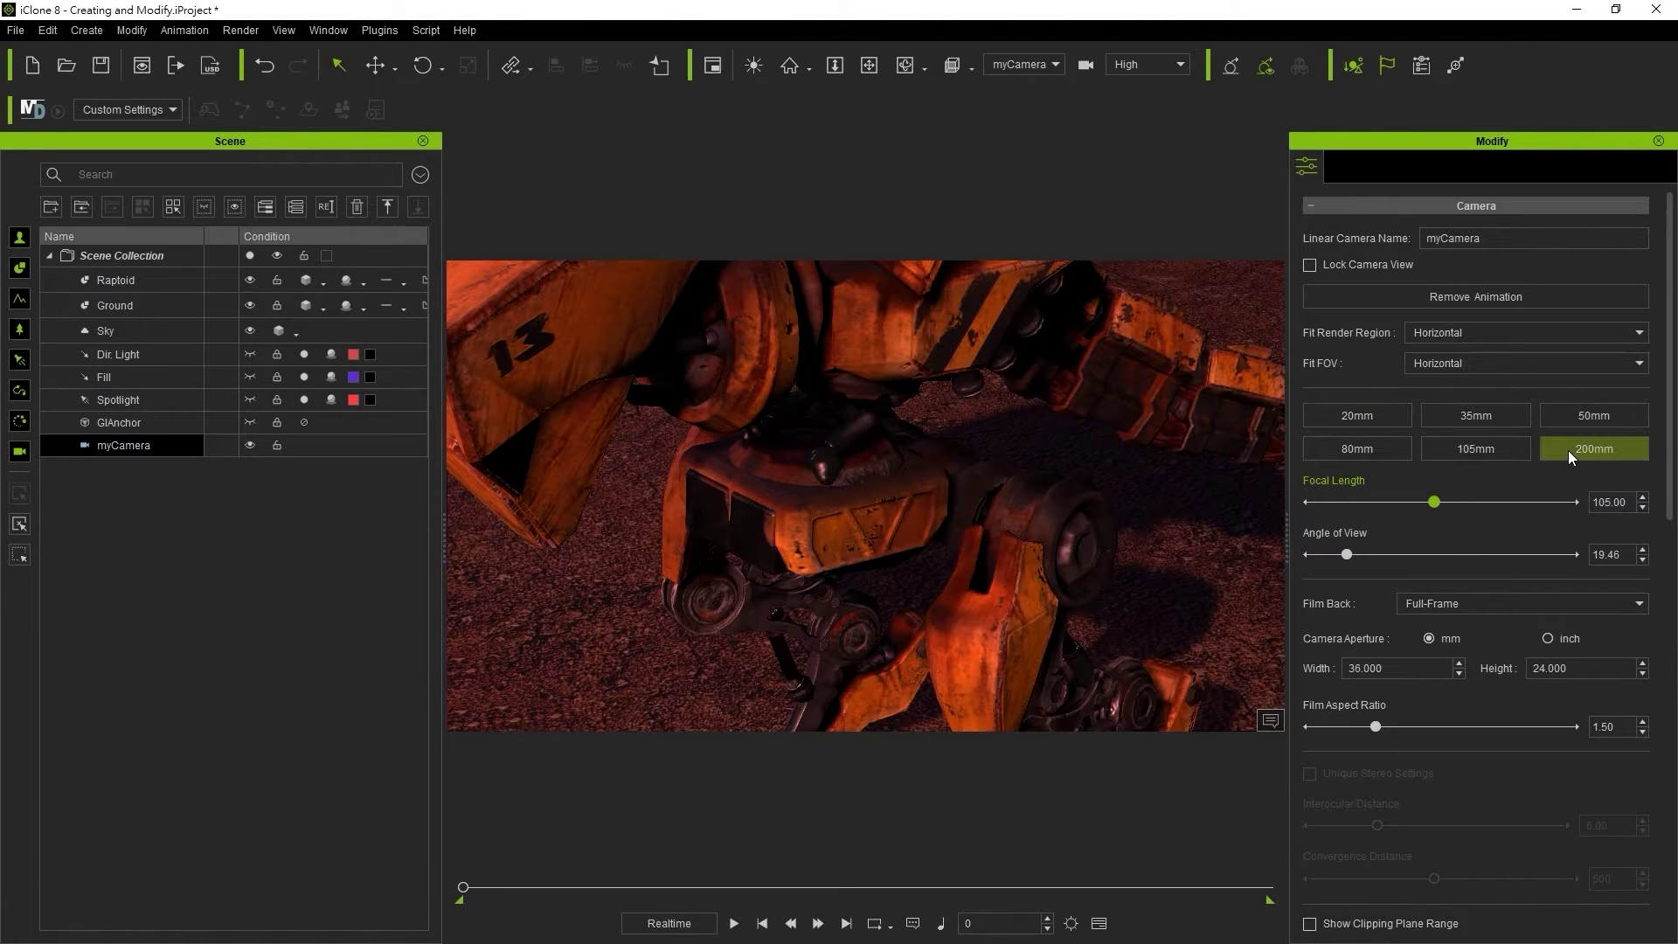
pyautogui.click(1559, 423)
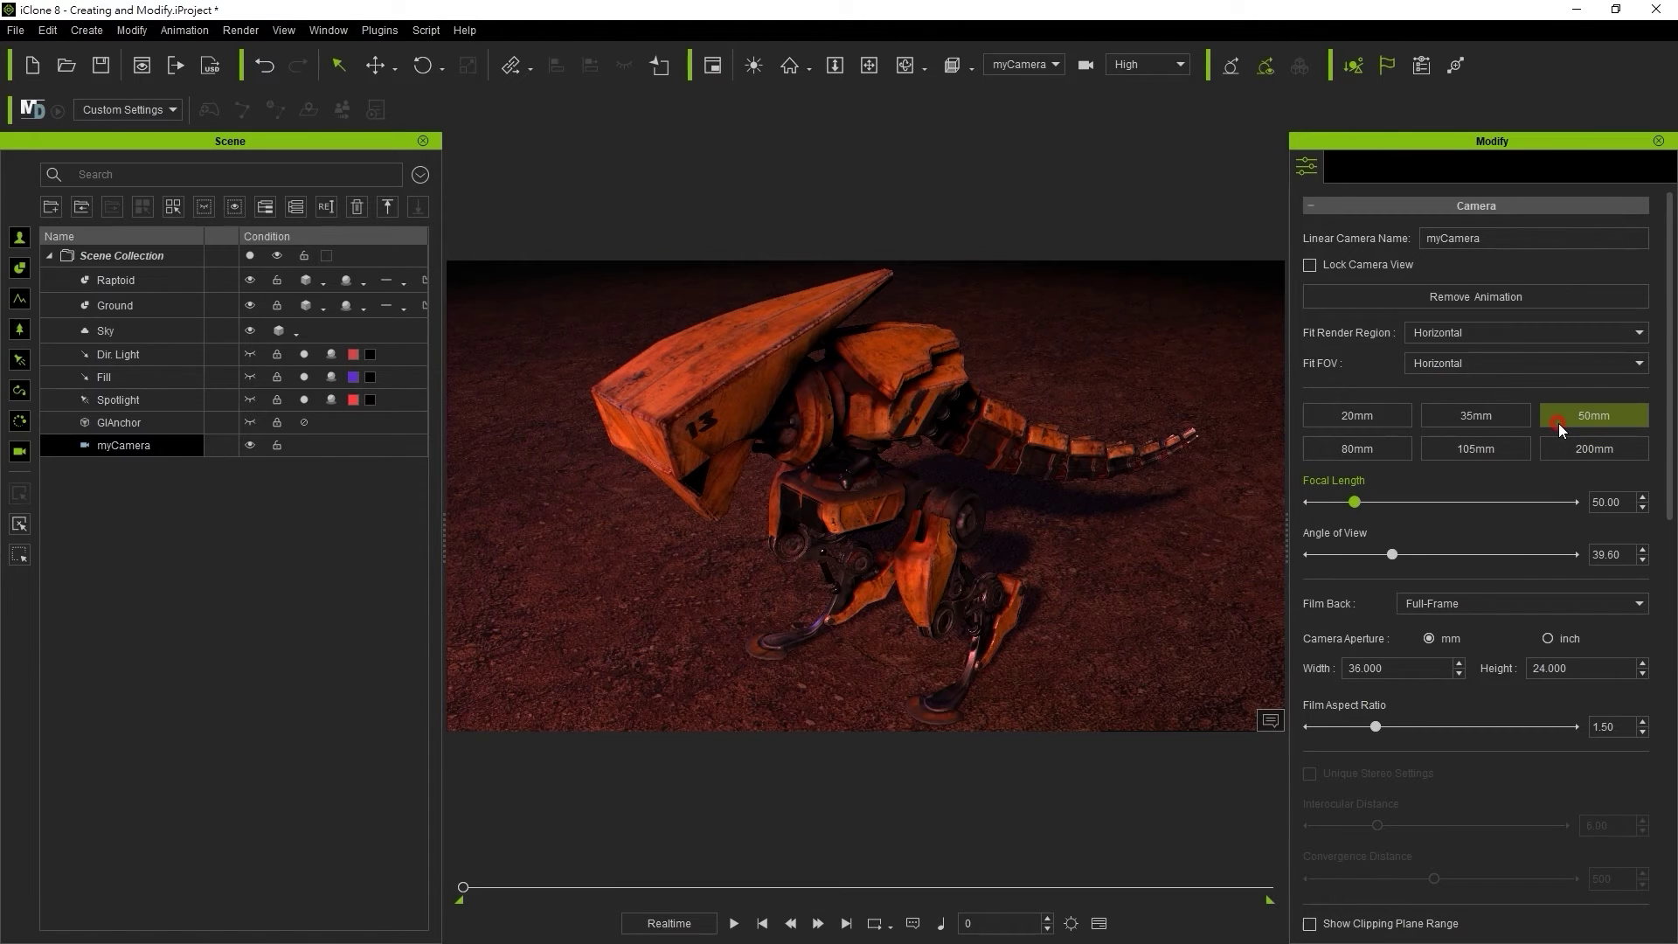
pyautogui.scroll(-5, 1559, 423)
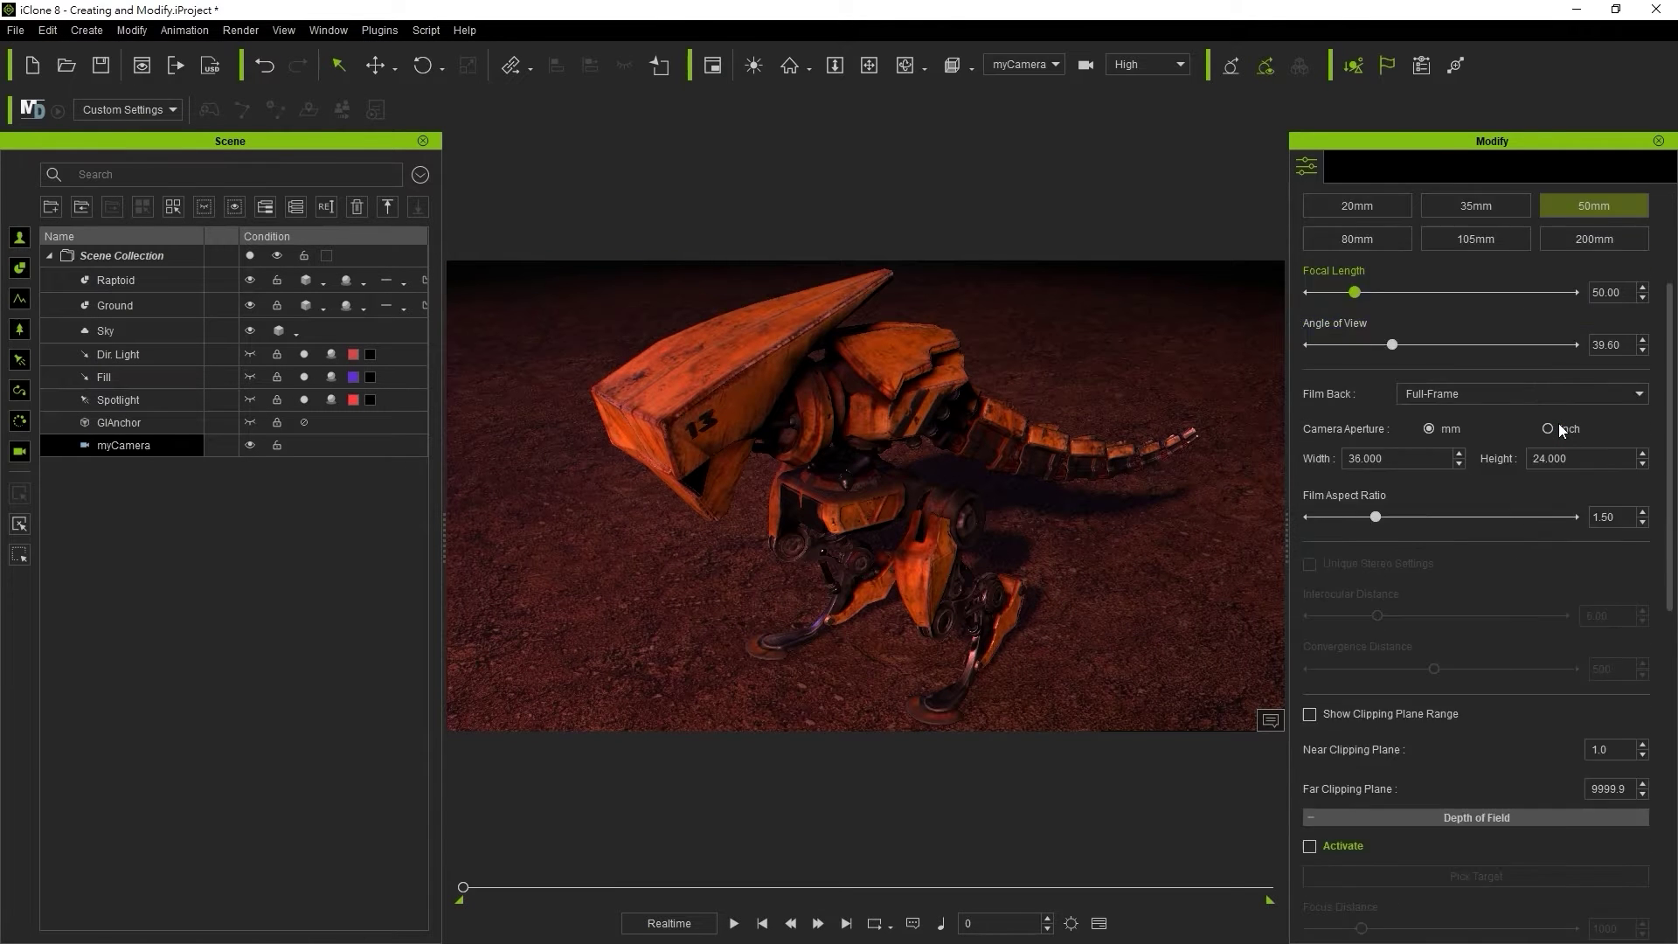
pyautogui.scroll(-1, 1504, 421)
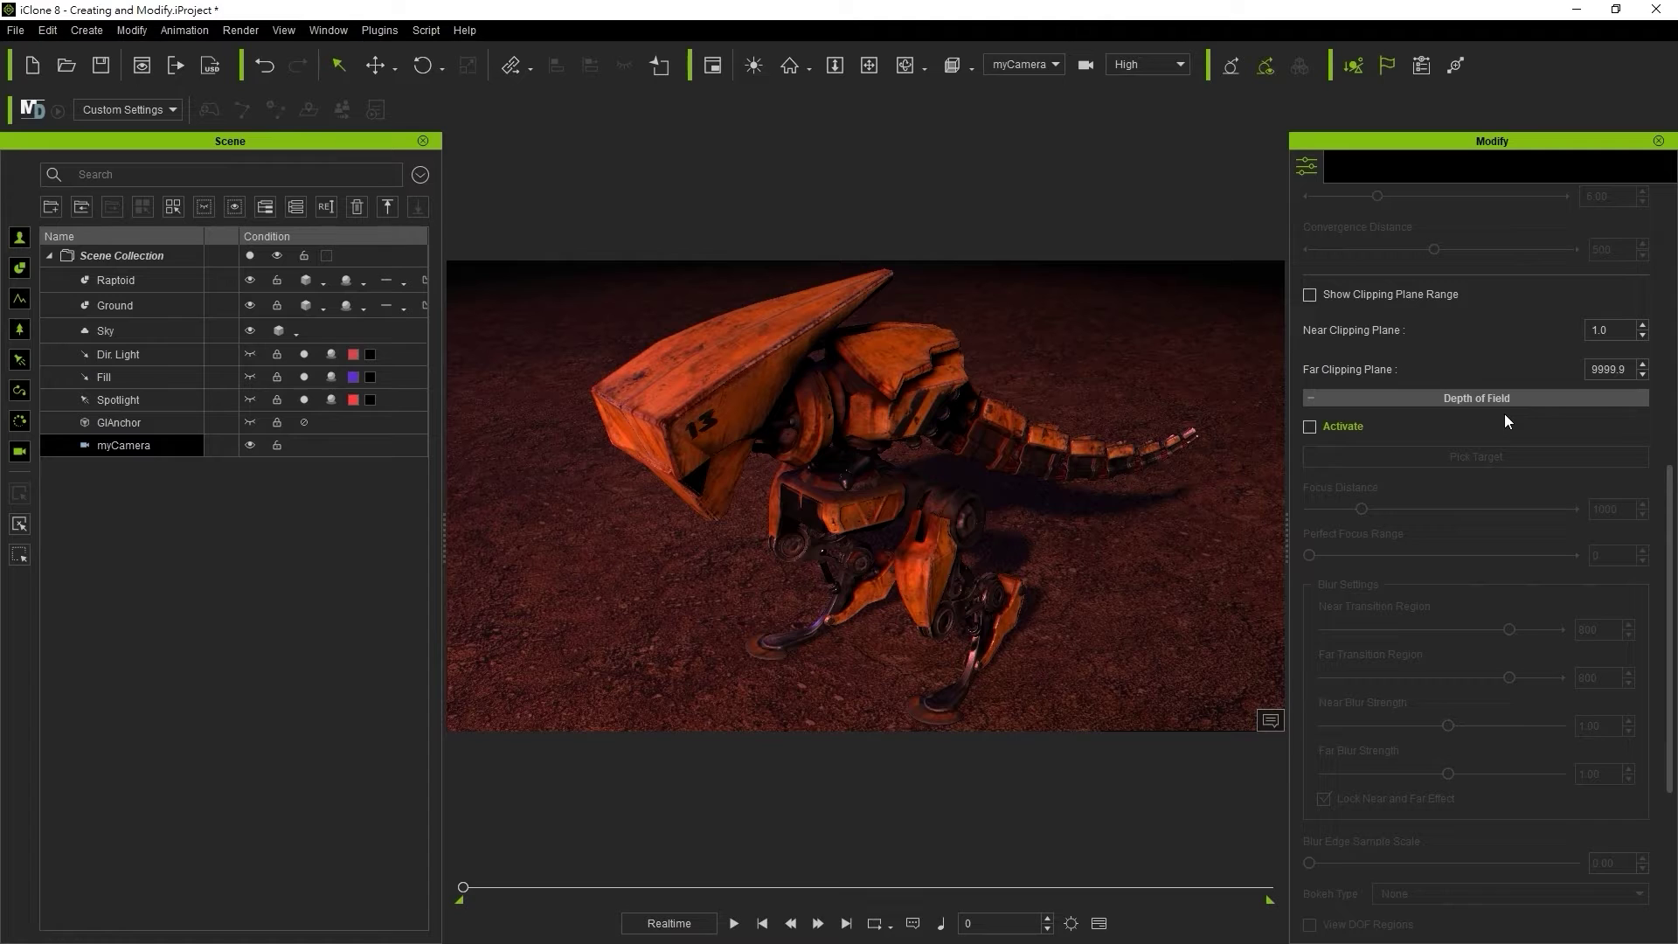
# Enable depth of field on myCamera, focus it on the raptor's head, and show the DOF regions
pyautogui.click(1346, 428)
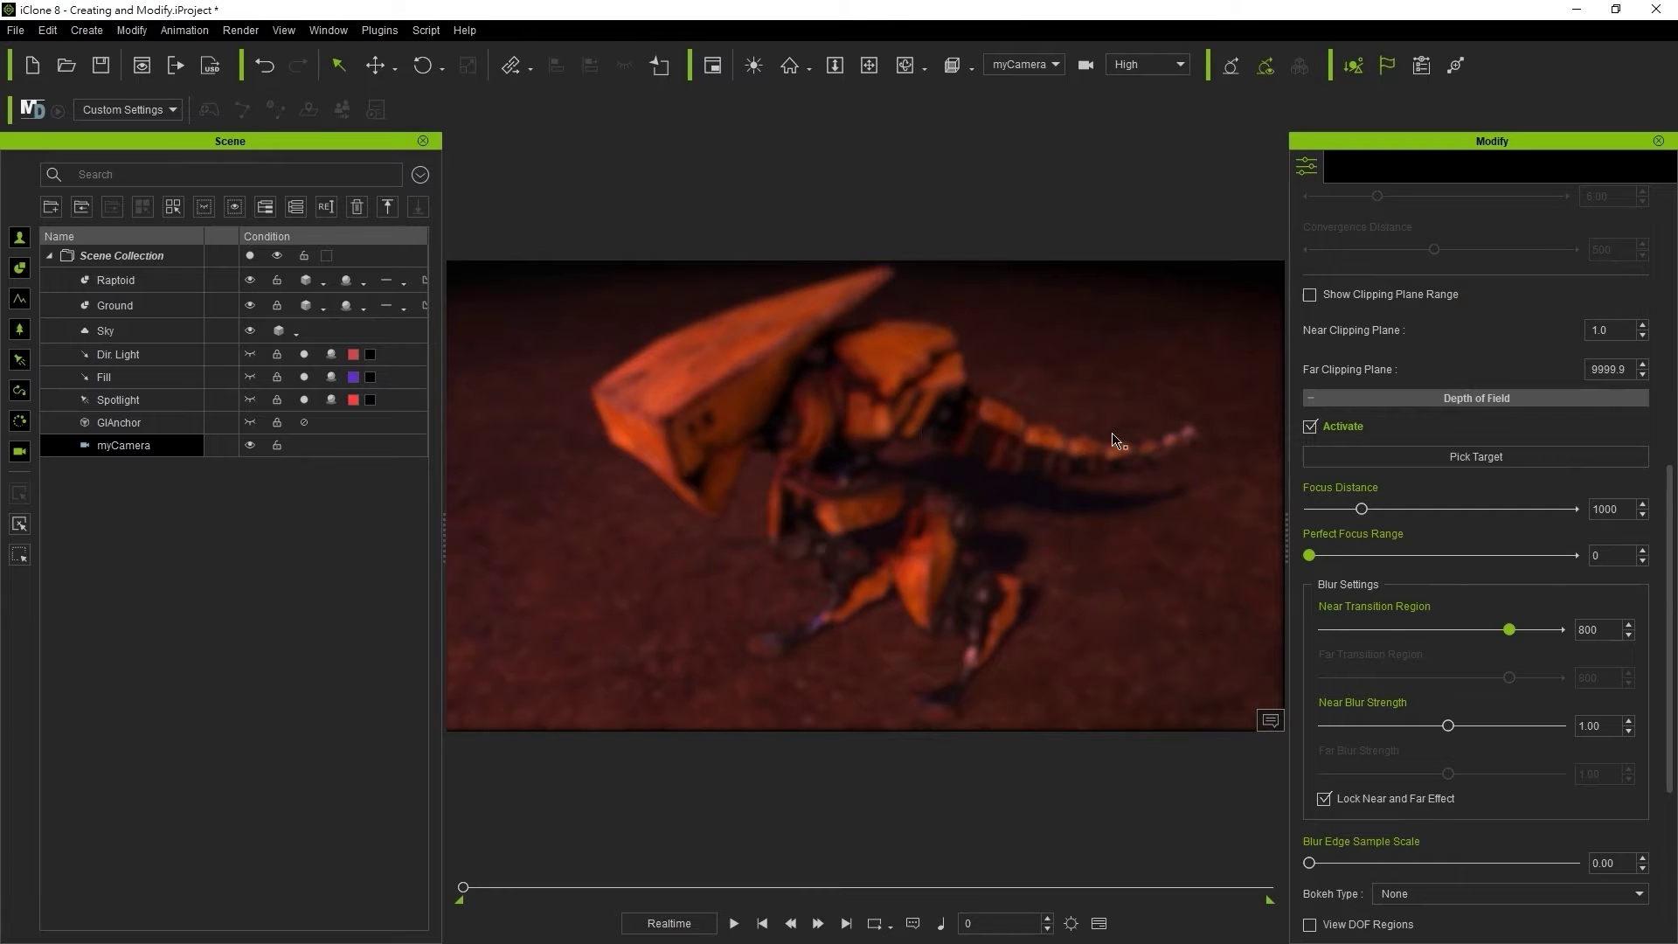
pyautogui.scroll(-1, 1293, 447)
pyautogui.scroll(-4, 1294, 447)
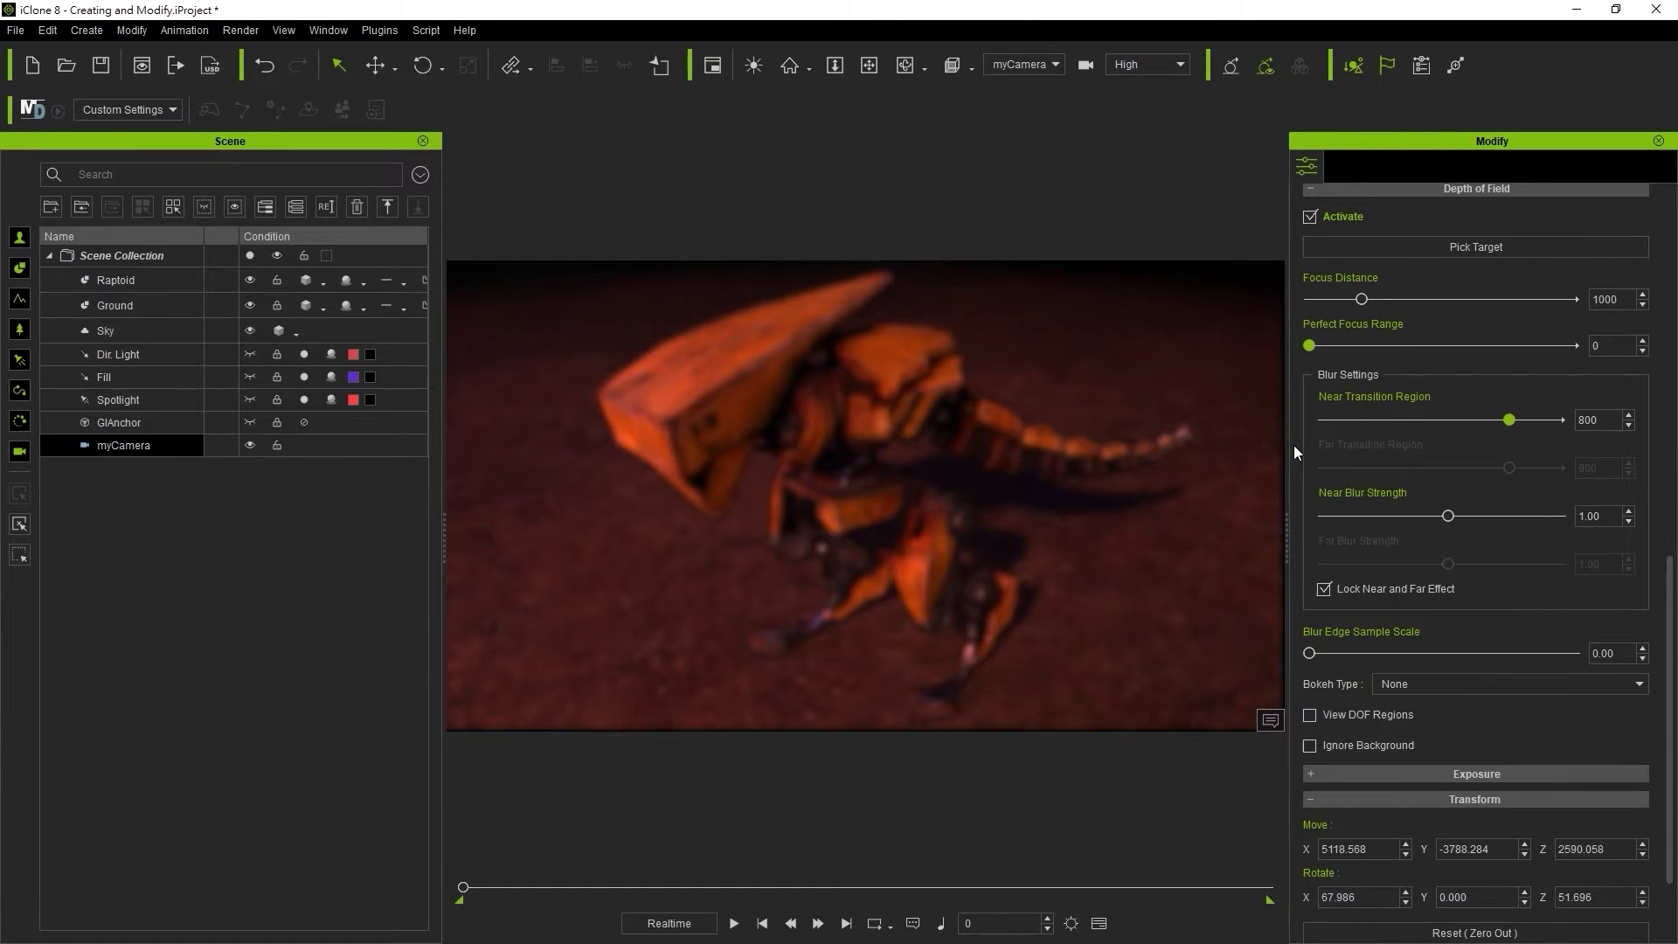
pyautogui.scroll(2, 1294, 444)
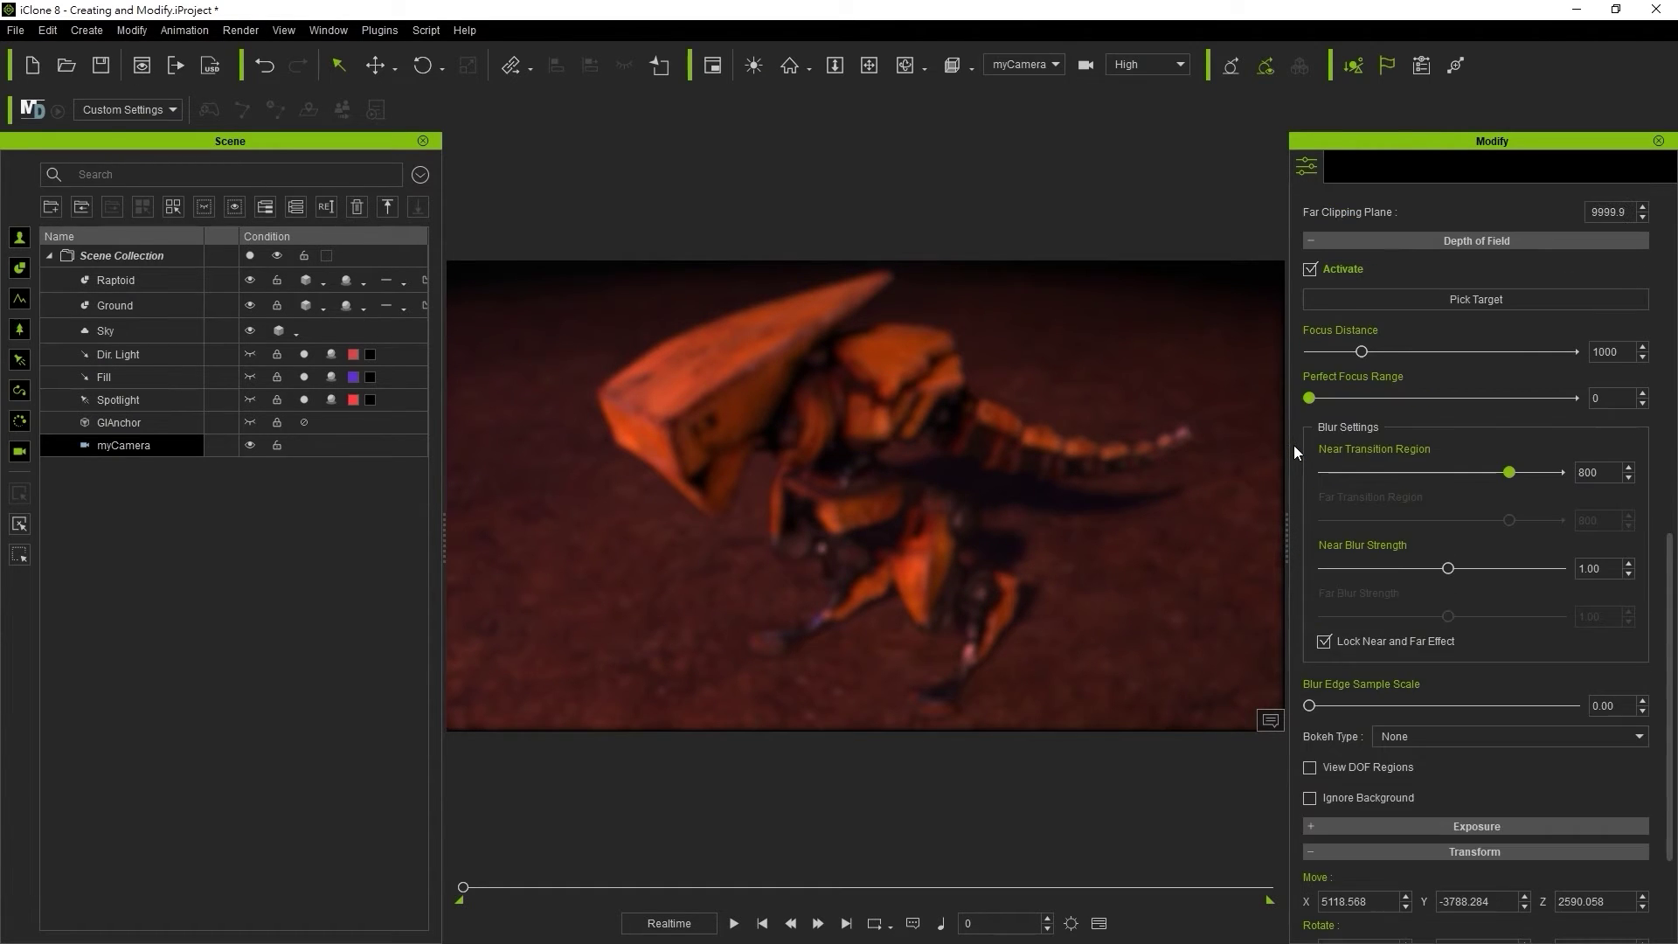
pyautogui.click(1403, 306)
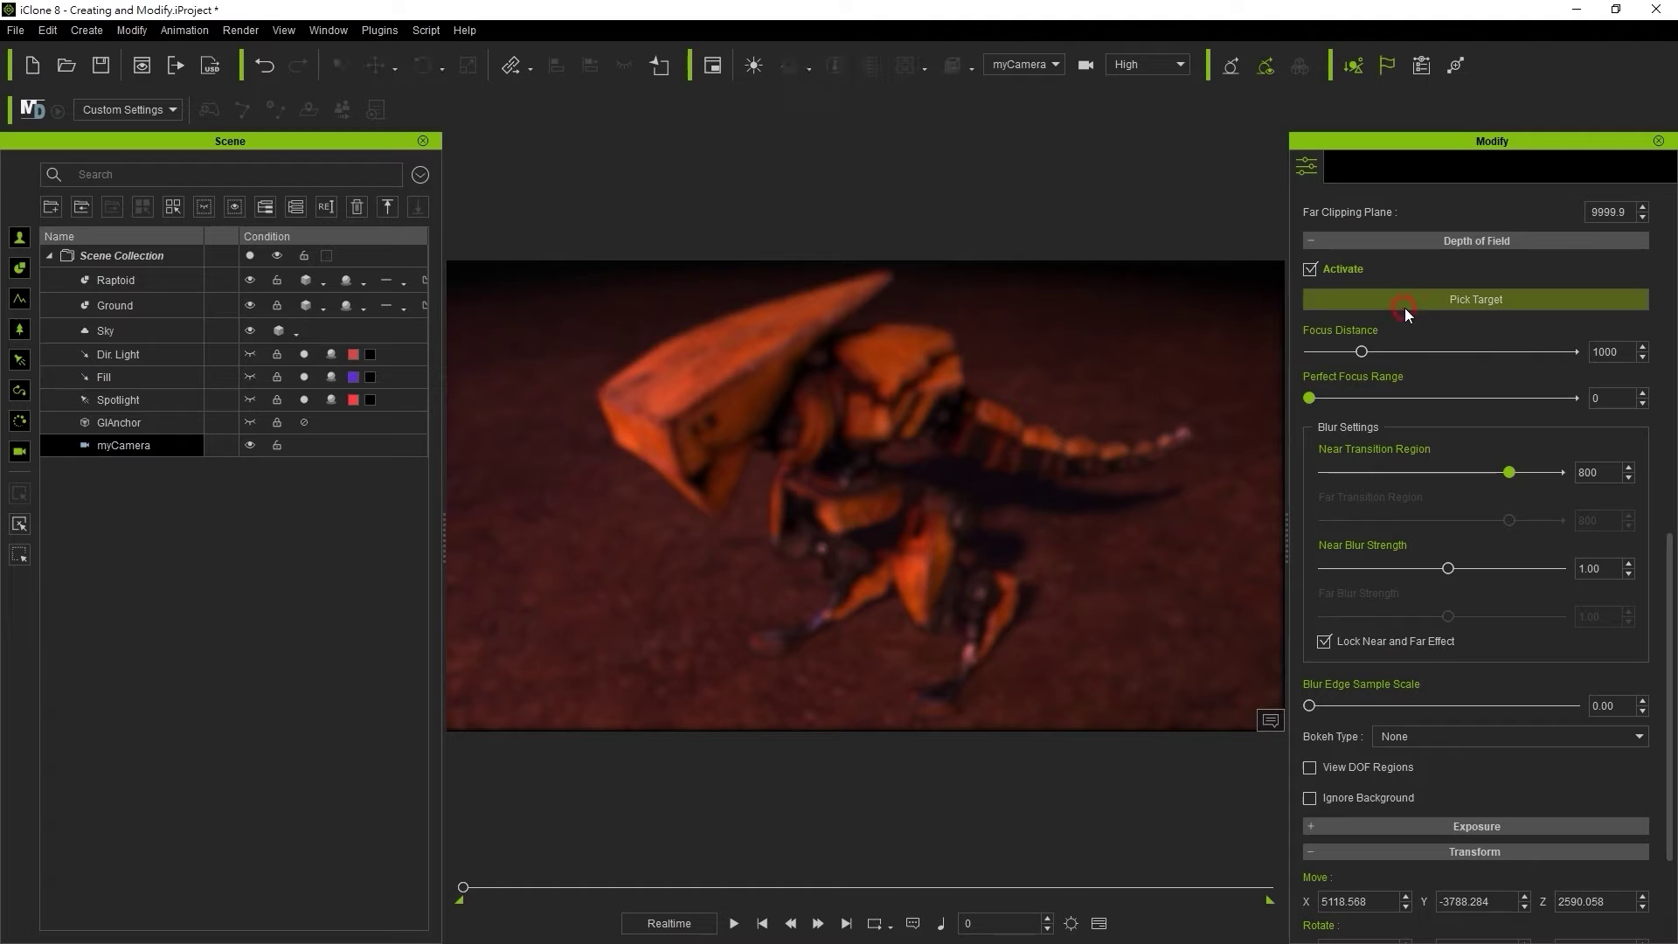
pyautogui.click(729, 393)
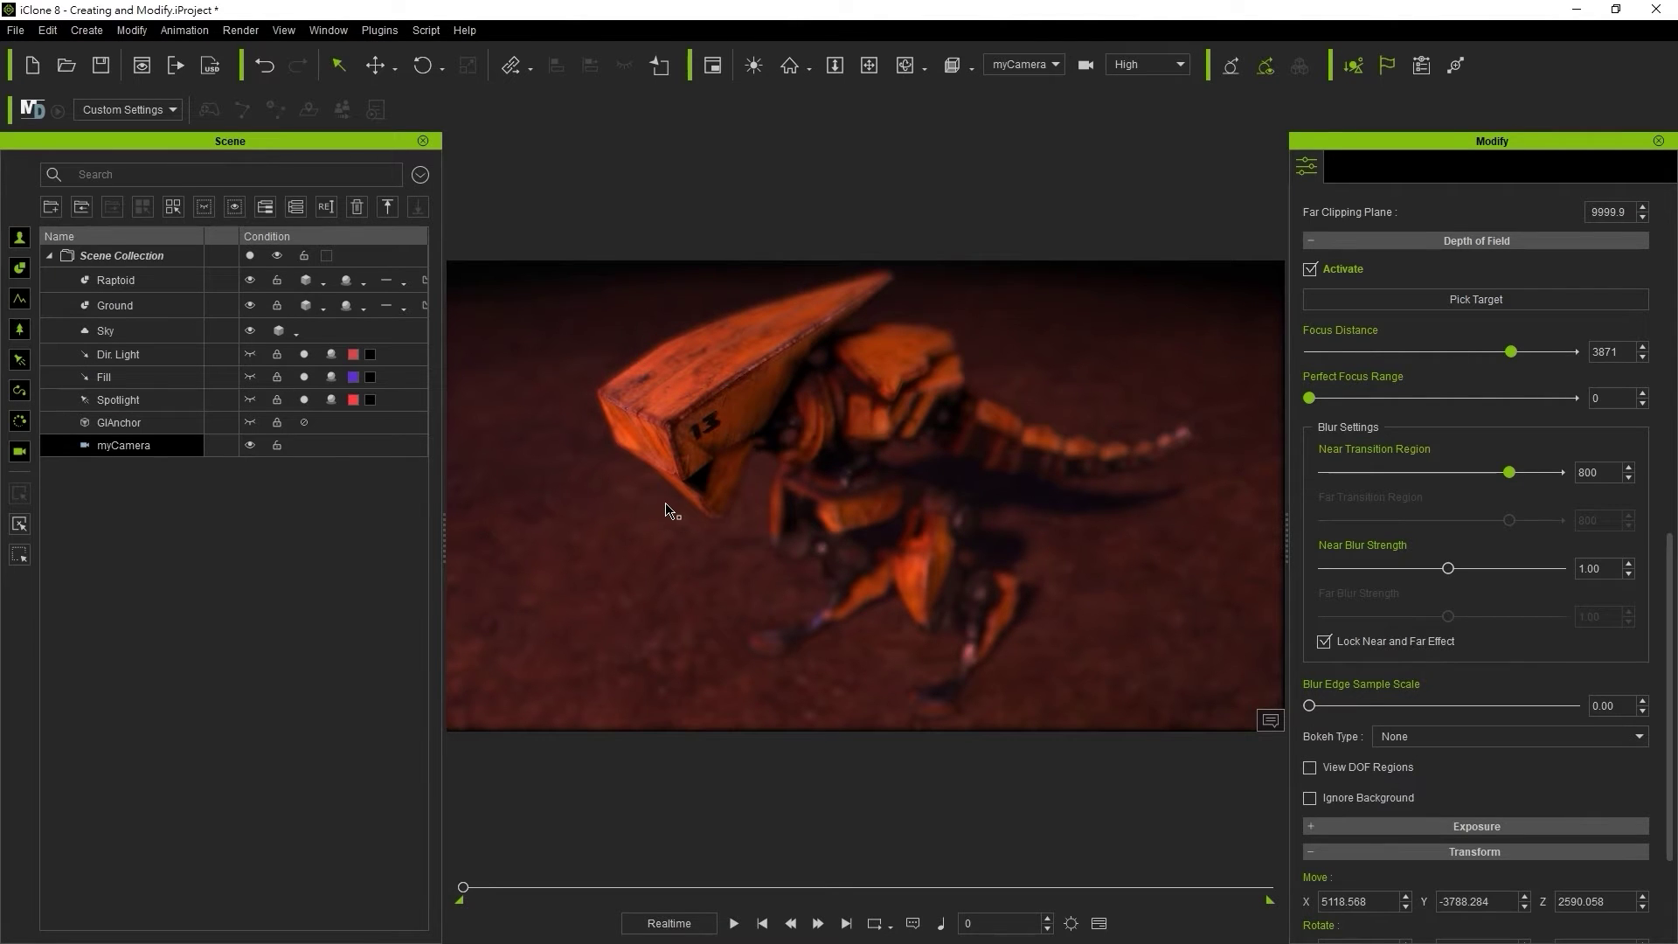
pyautogui.click(1309, 767)
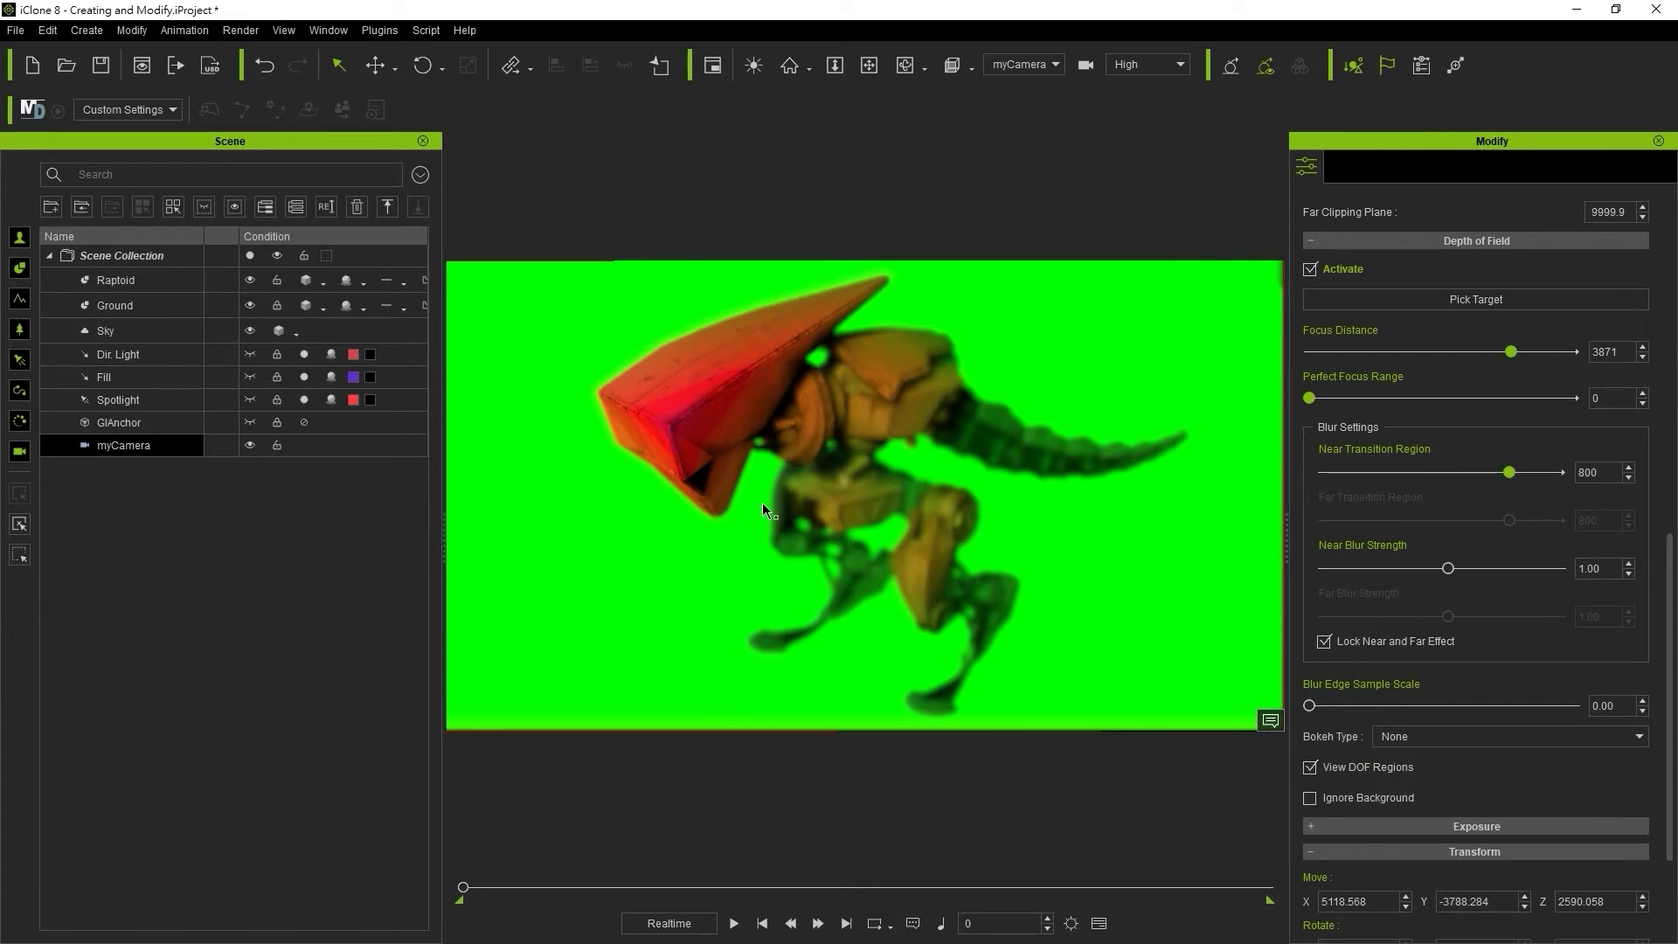
# Refocus on the tail, hide the region overlay, toggle Ignore Background, then refocus on the head (4058)
pyautogui.click(1416, 304)
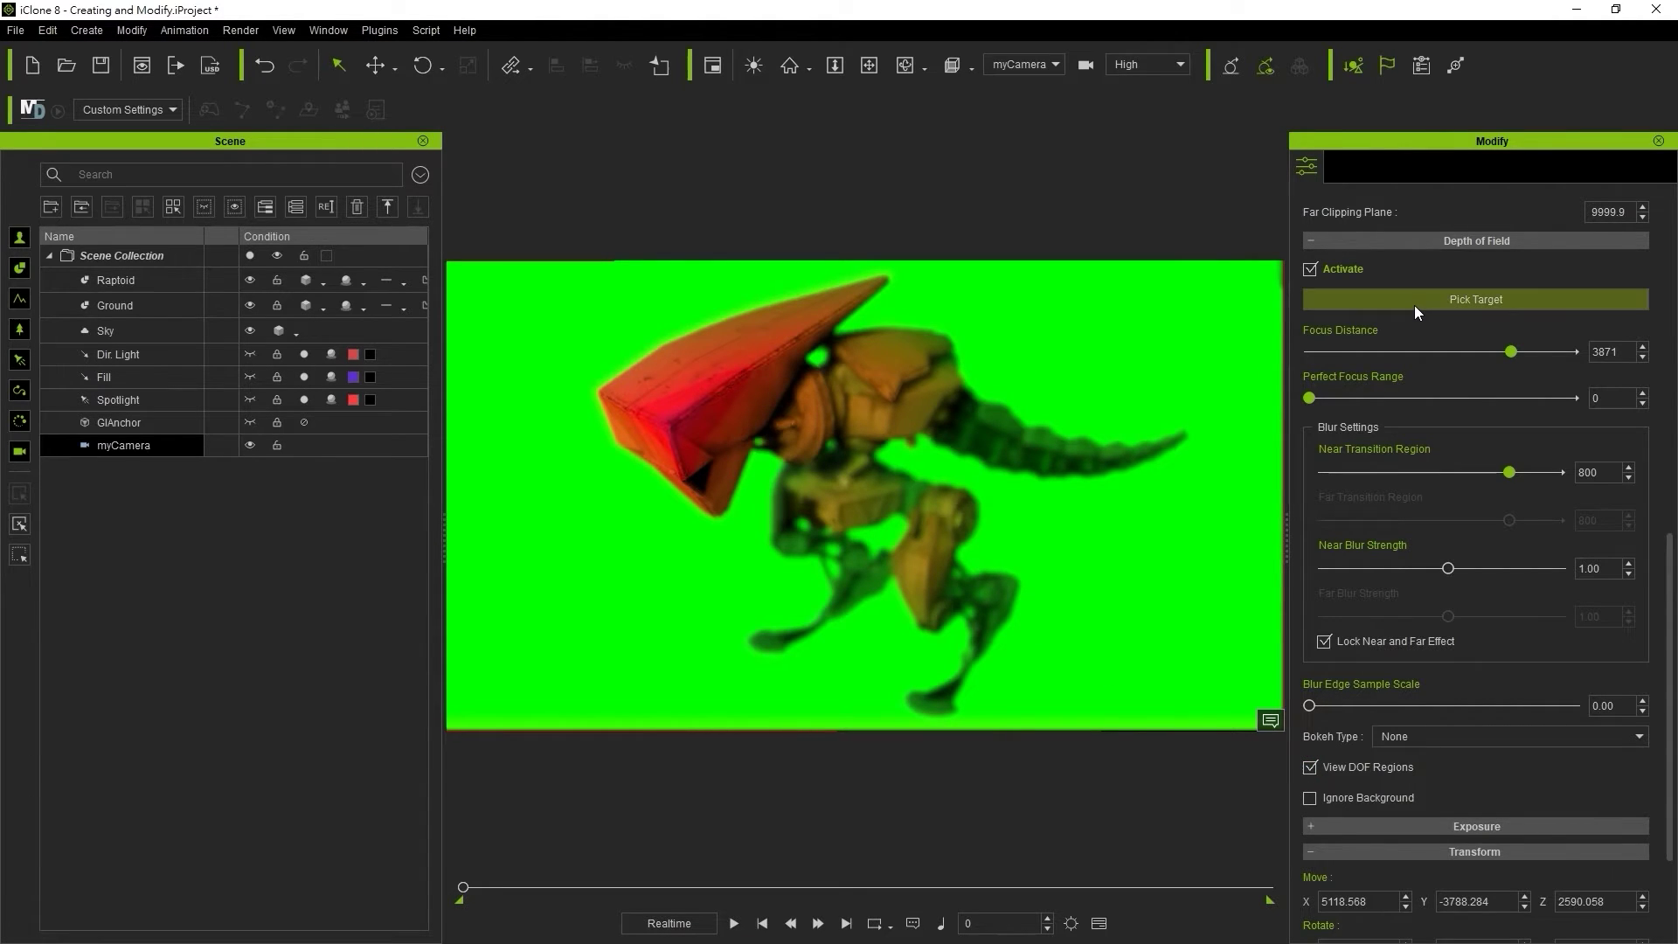
pyautogui.click(1114, 452)
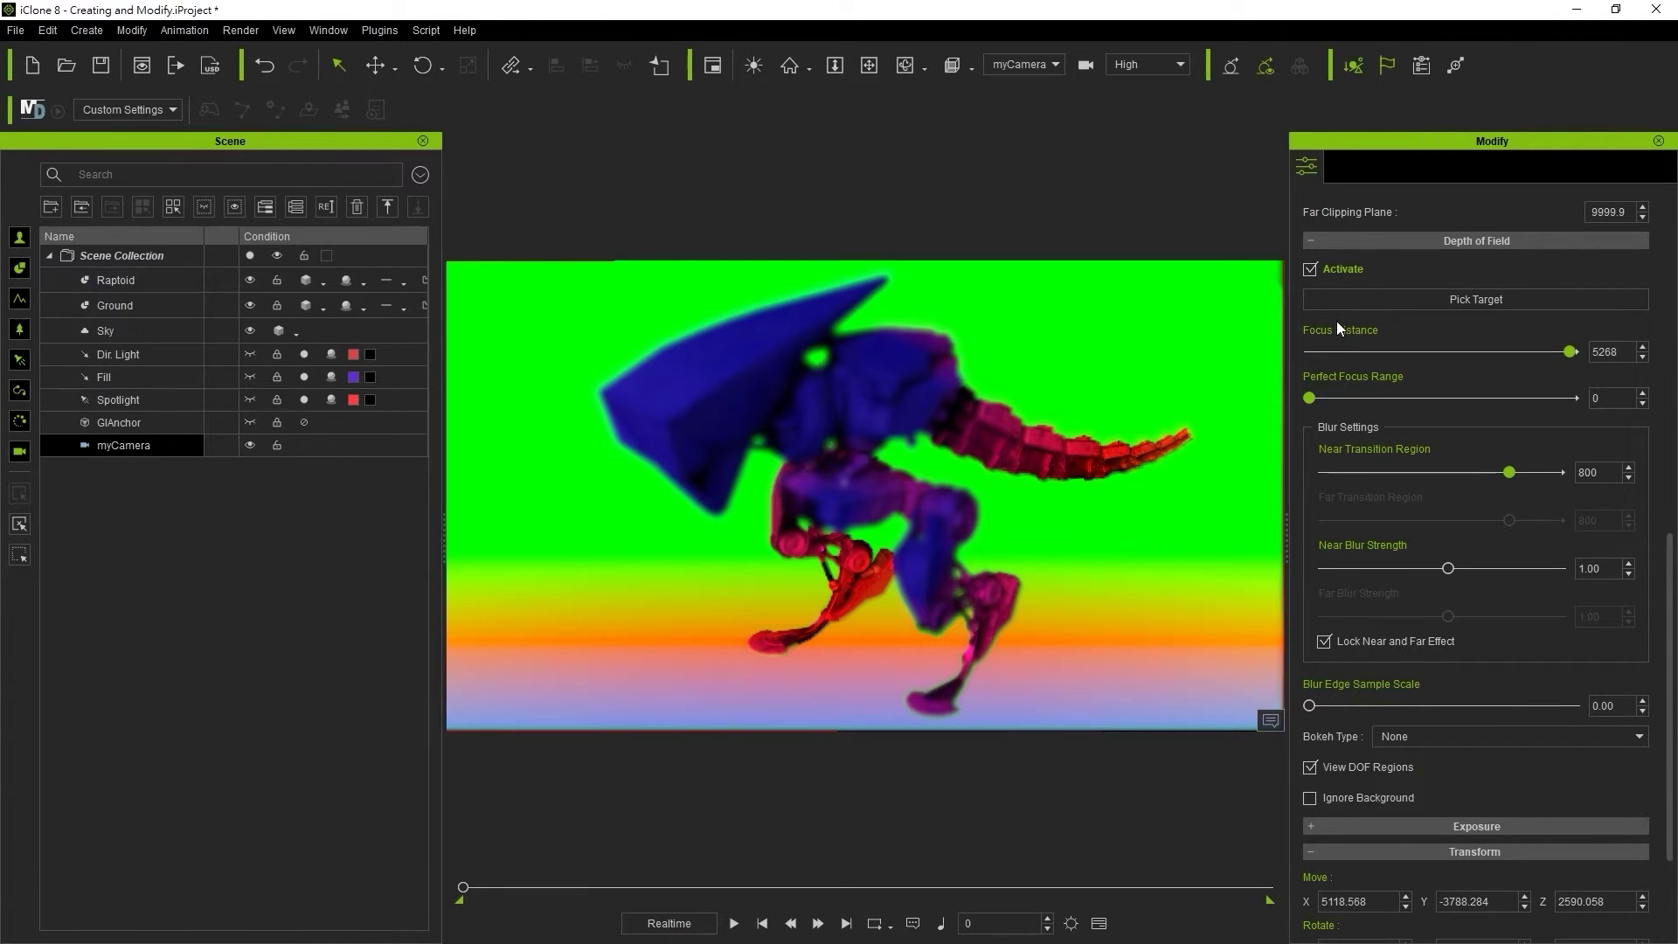
pyautogui.click(1309, 767)
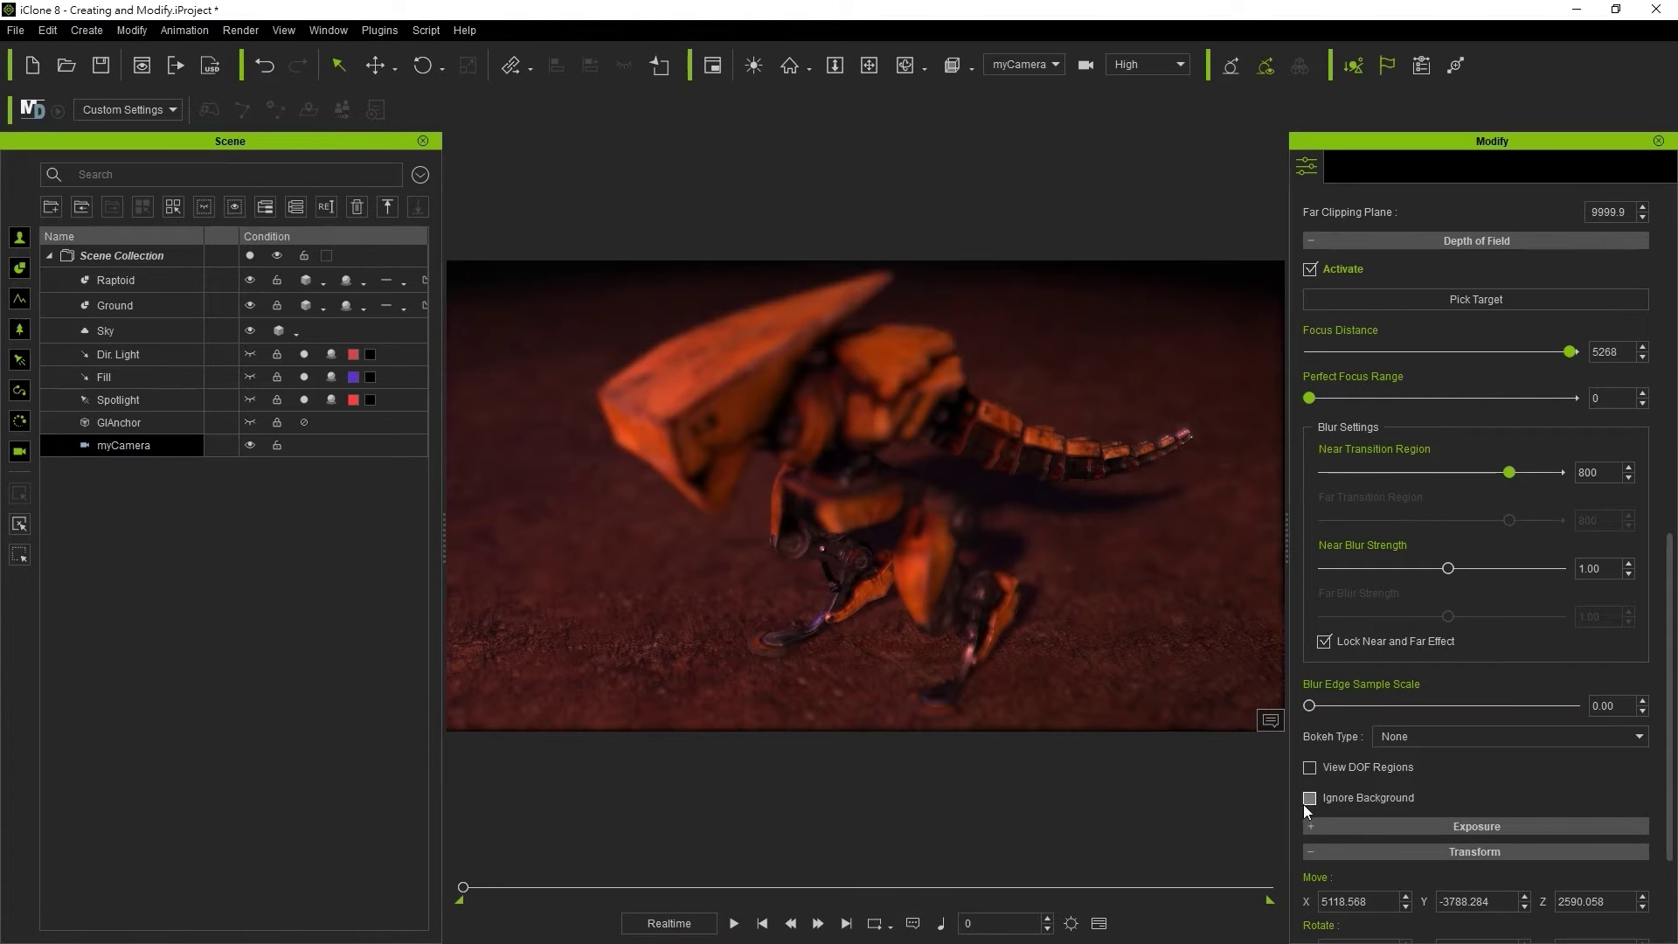
pyautogui.click(1309, 797)
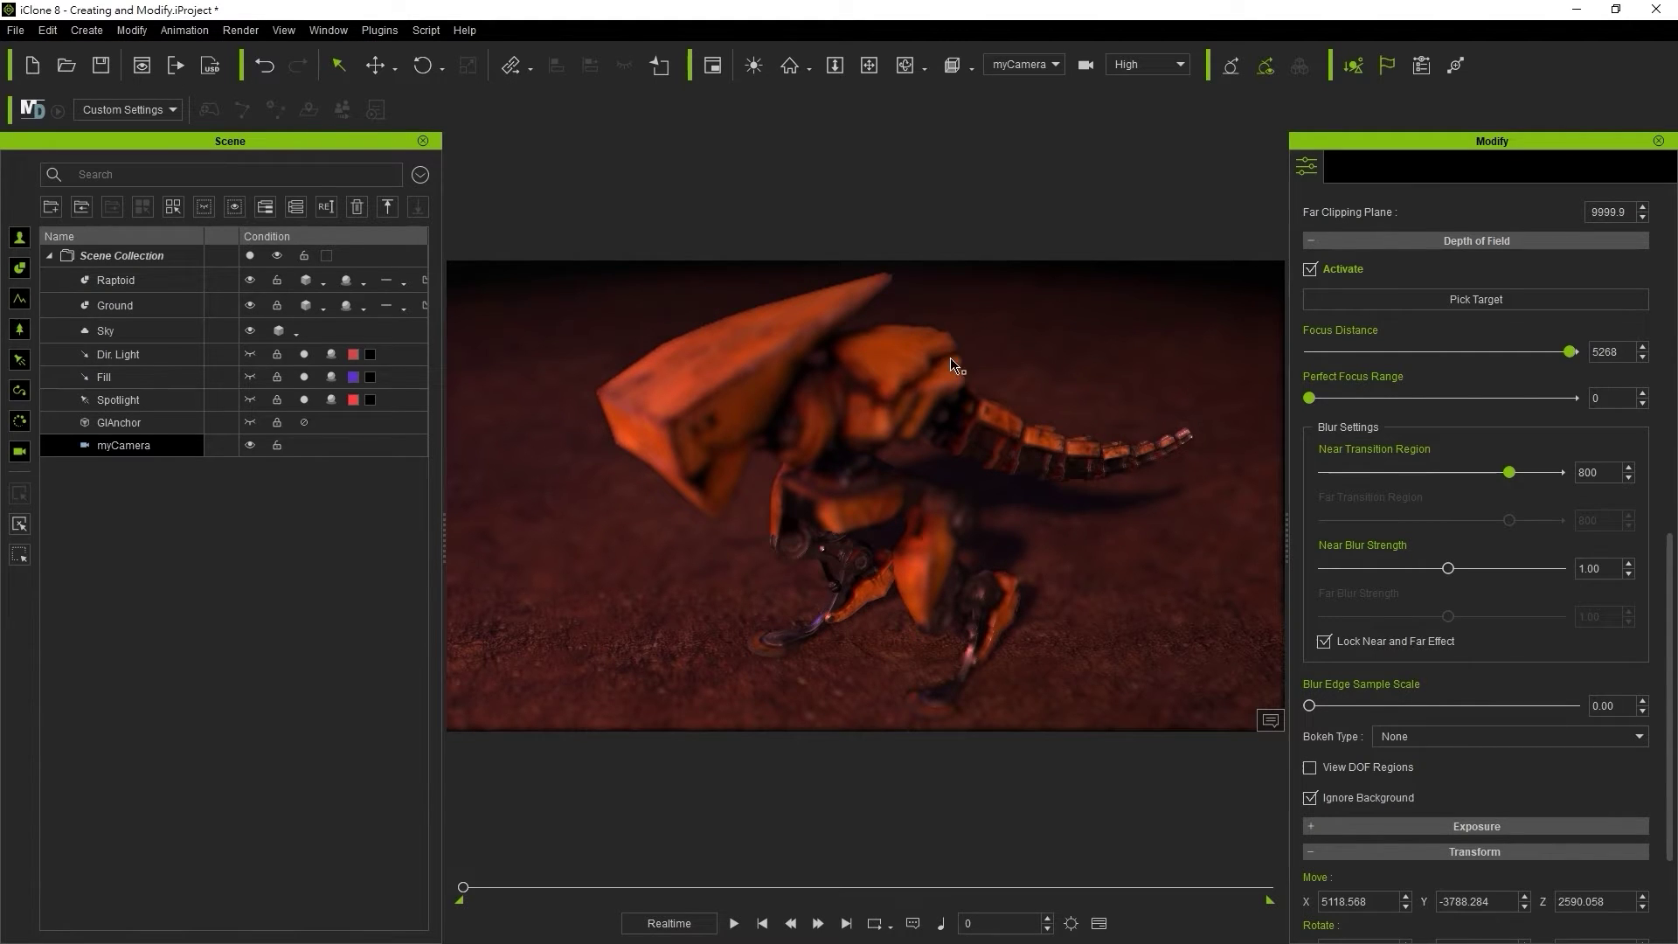
pyautogui.click(1324, 798)
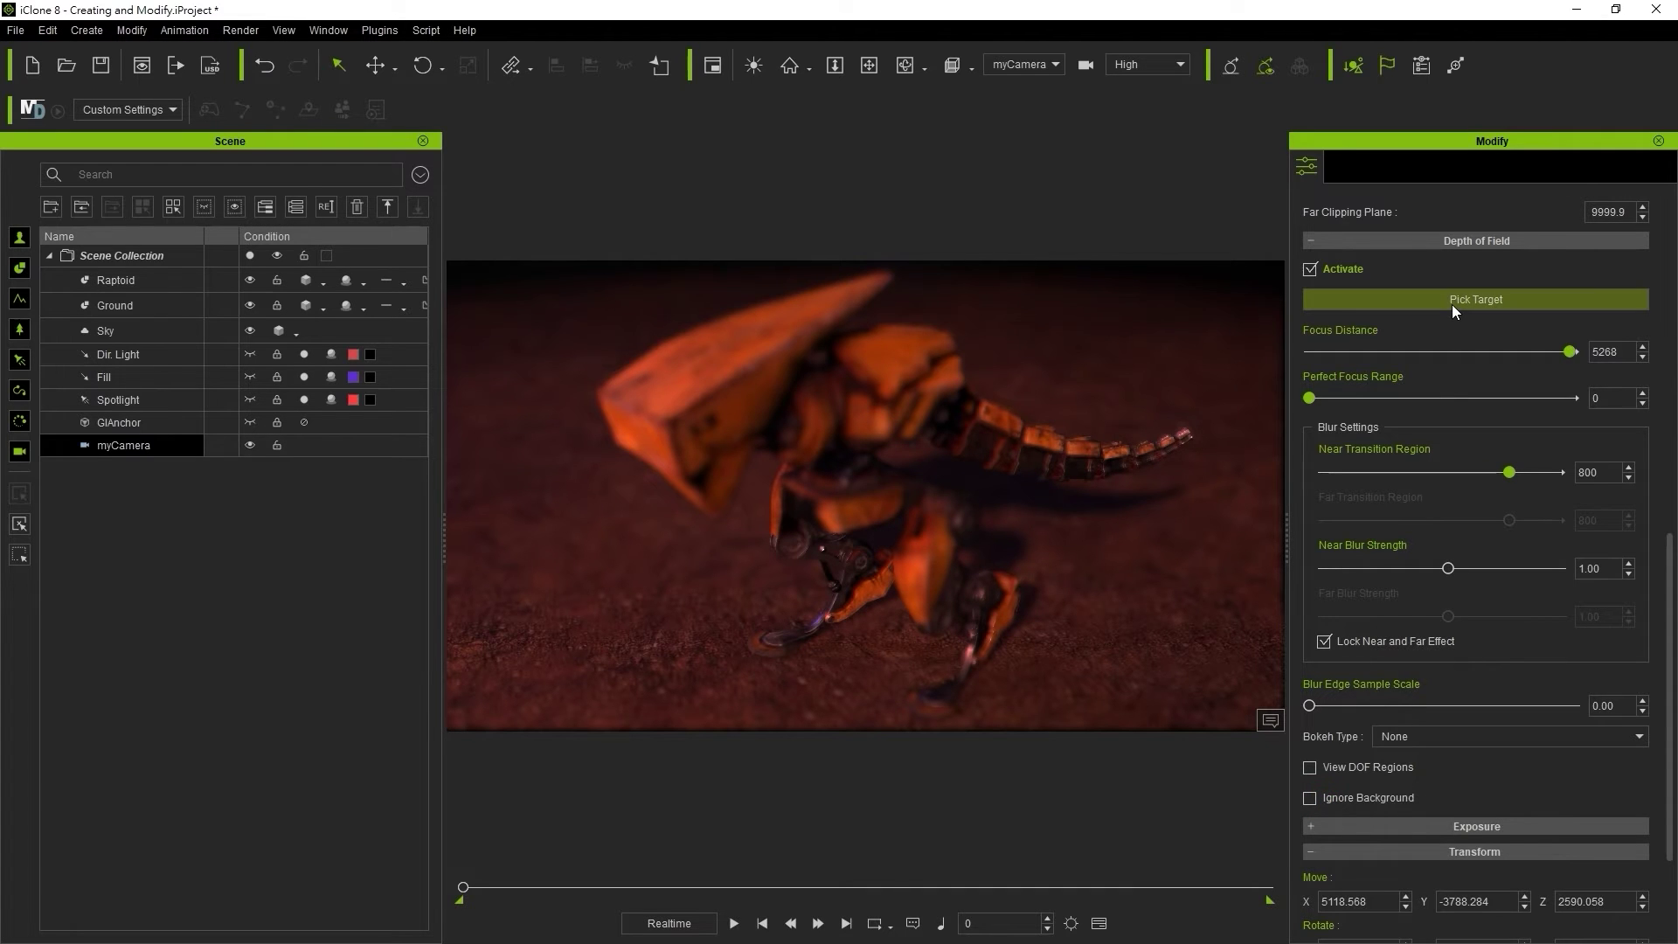
pyautogui.click(769, 409)
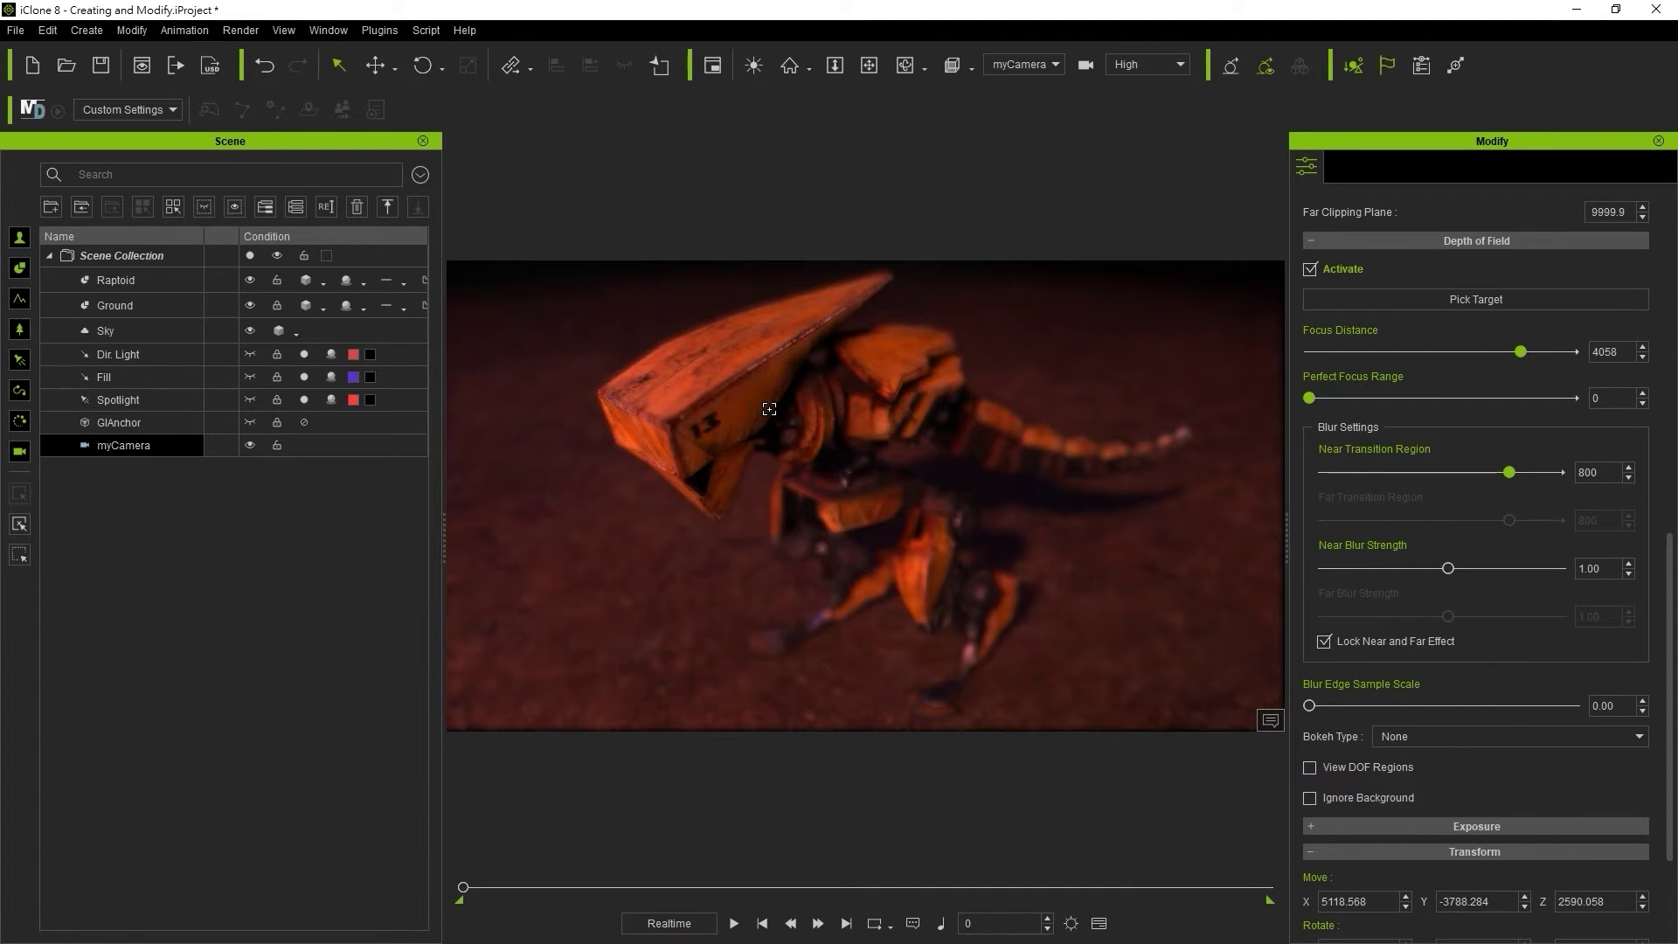
# Nudge the camera to Move X 5121.568 and Rotate X 69.986 with the Transform spin arrows
pyautogui.scroll(-3, 1440, 563)
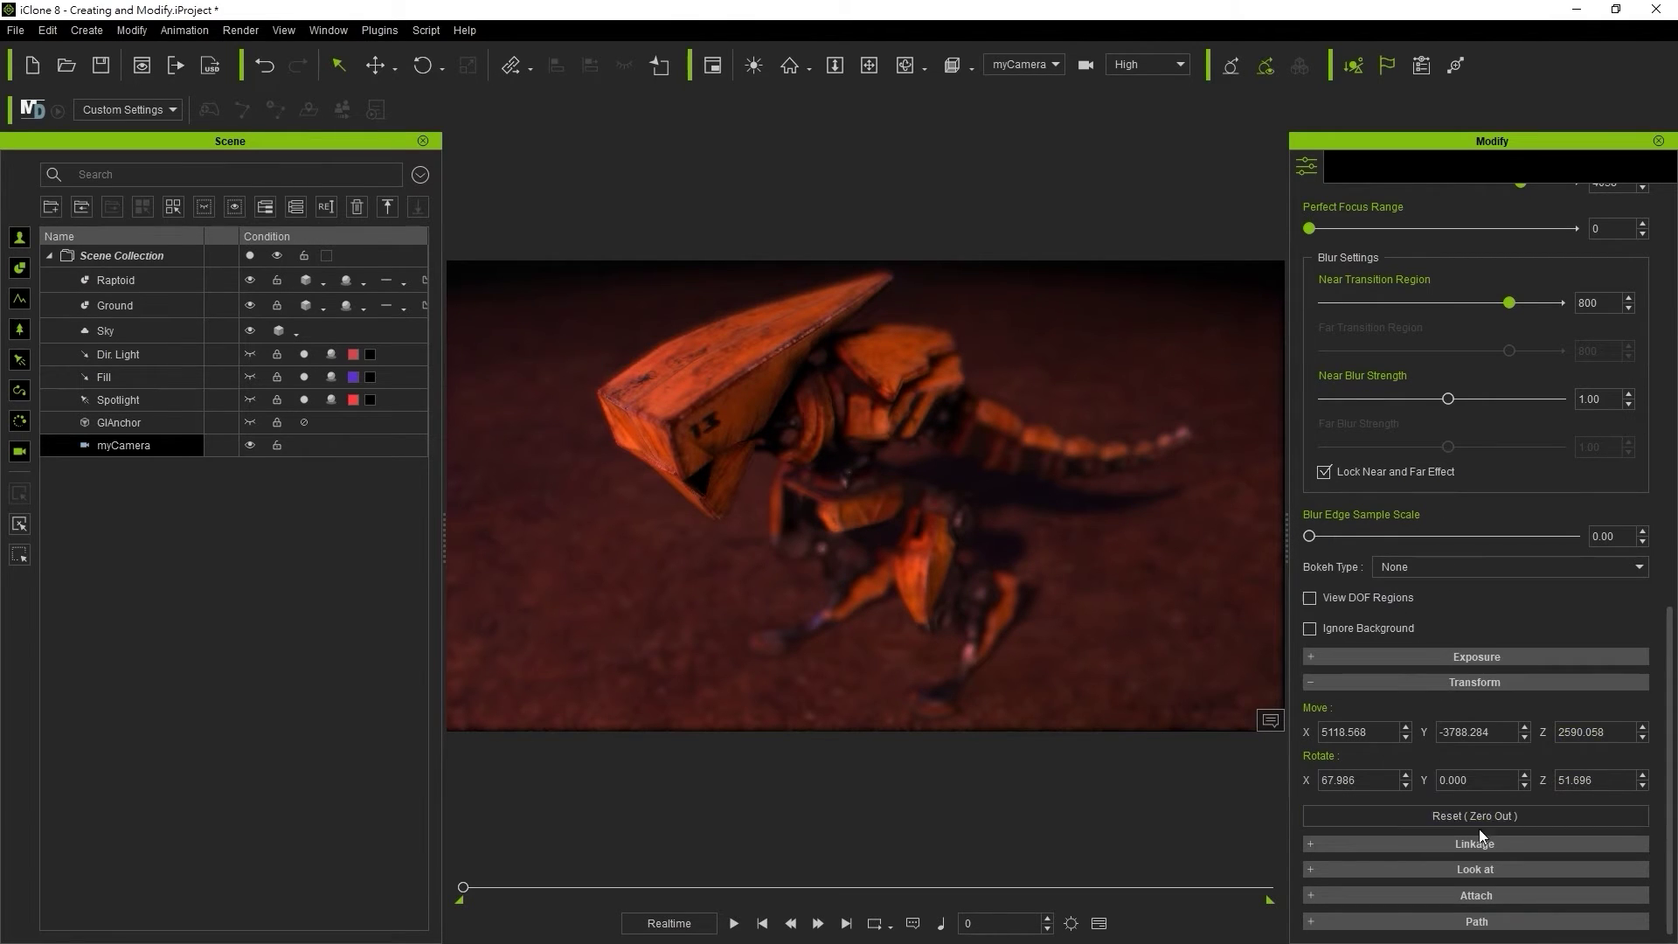
pyautogui.click(1404, 728)
pyautogui.click(1643, 777)
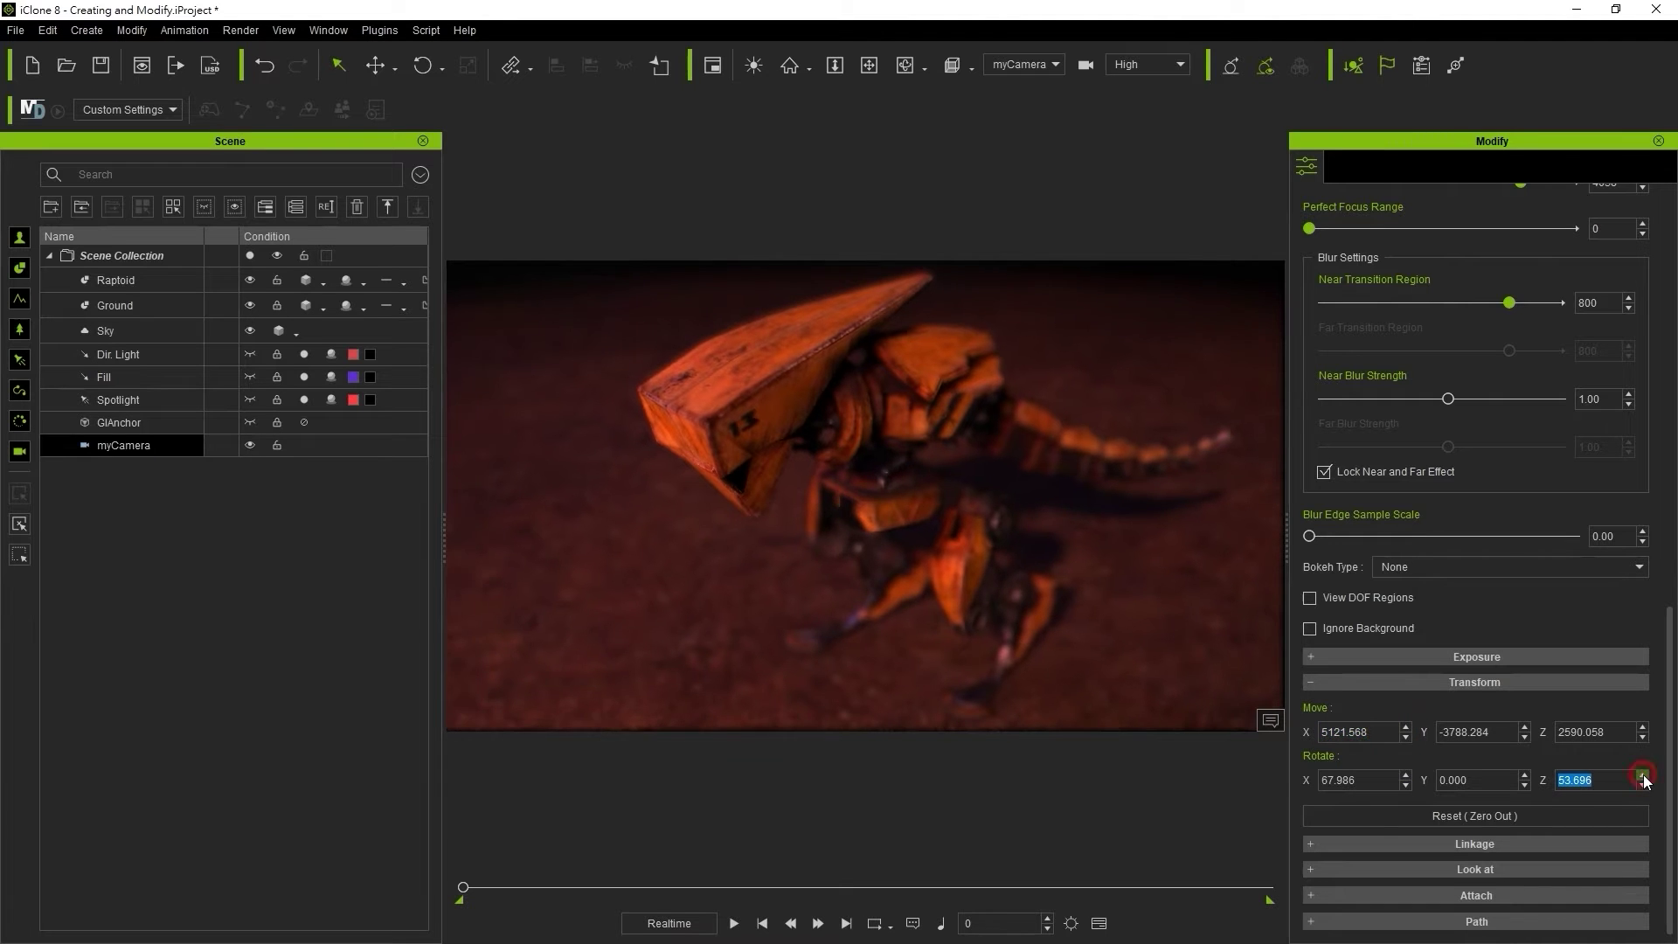
pyautogui.click(1643, 777)
pyautogui.click(1643, 785)
pyautogui.click(1643, 785)
pyautogui.click(1404, 775)
pyautogui.click(1404, 775)
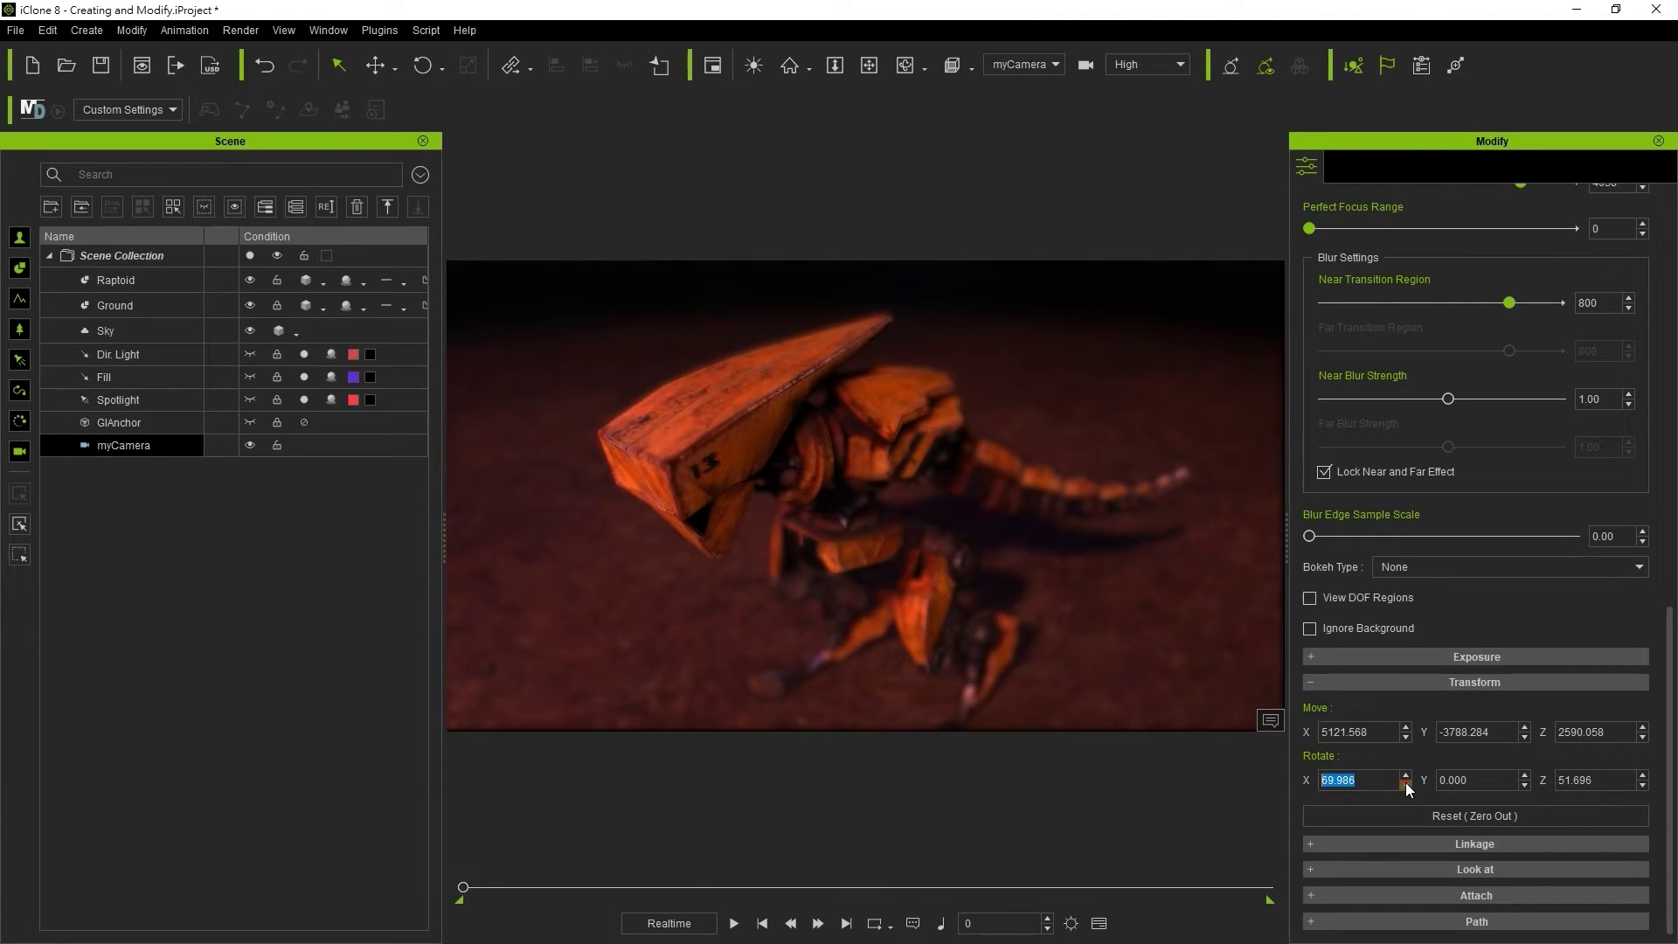
pyautogui.click(1405, 785)
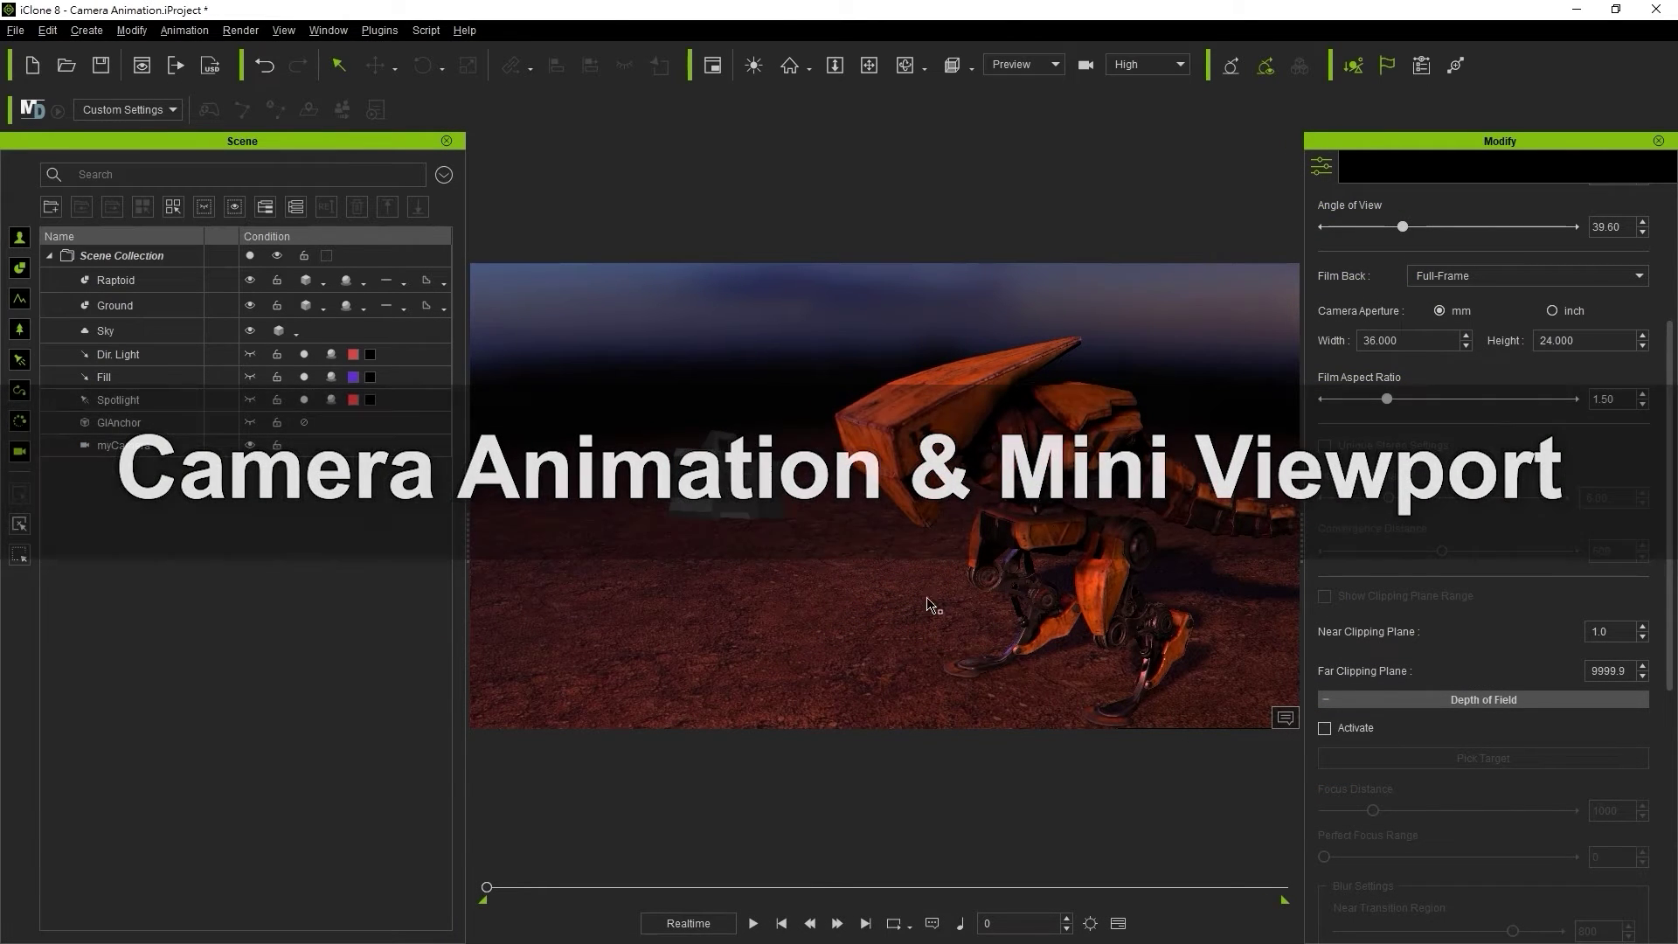
# Show the timeline and switch the viewport to look through myCamera
pyautogui.click(1119, 924)
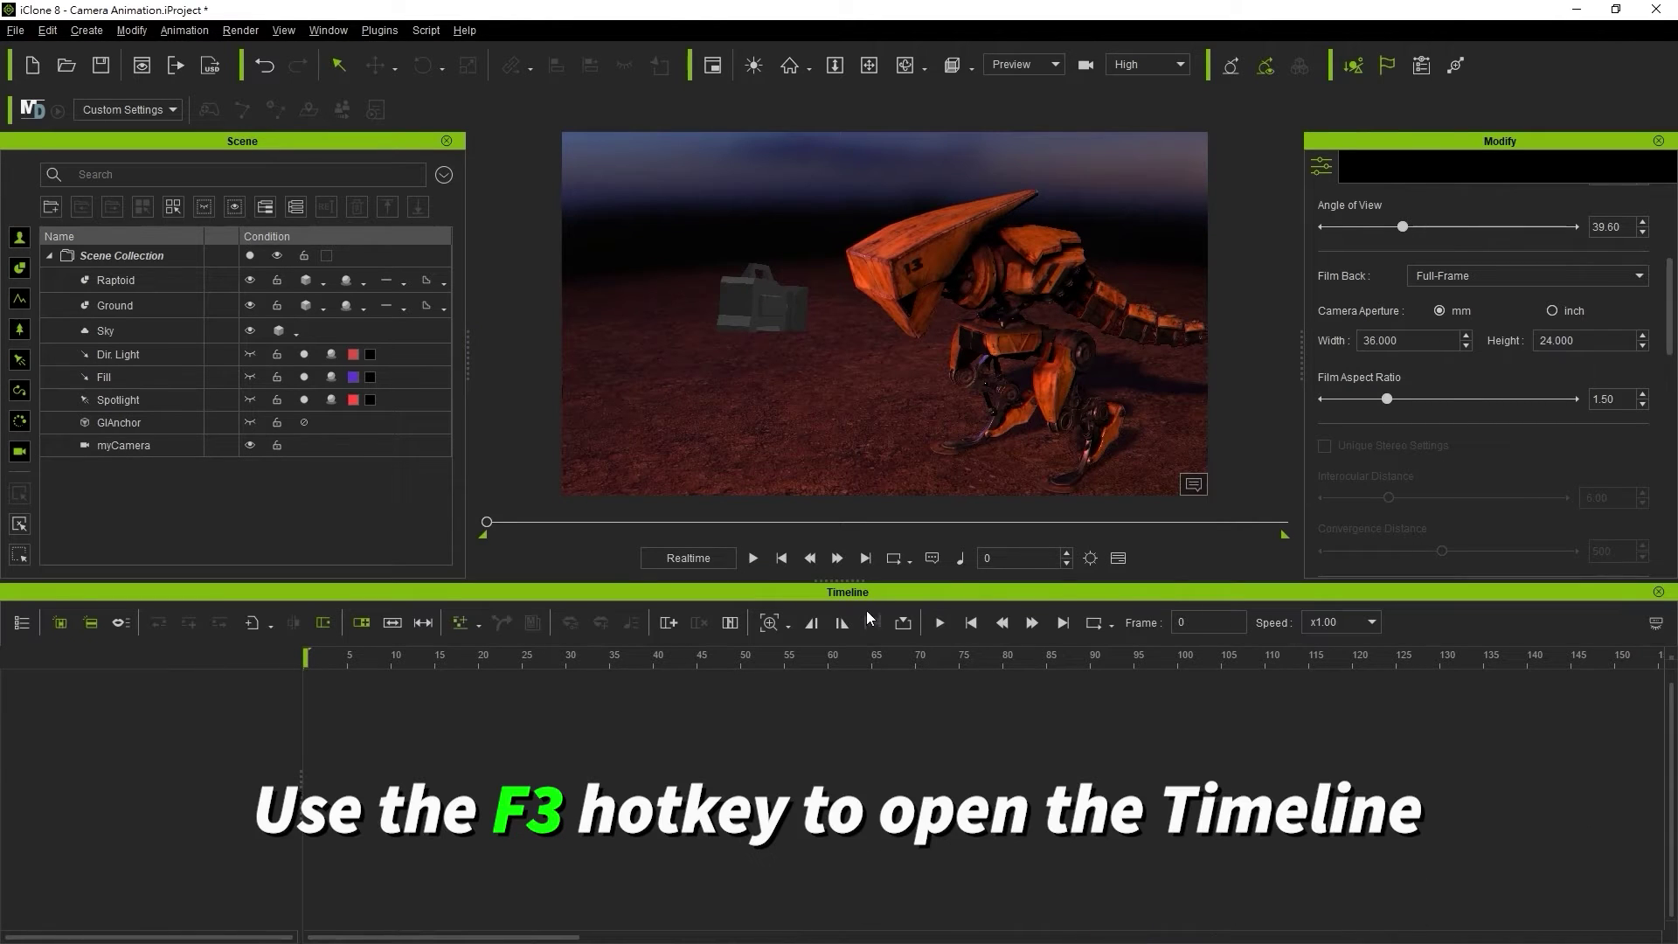
pyautogui.click(342, 32)
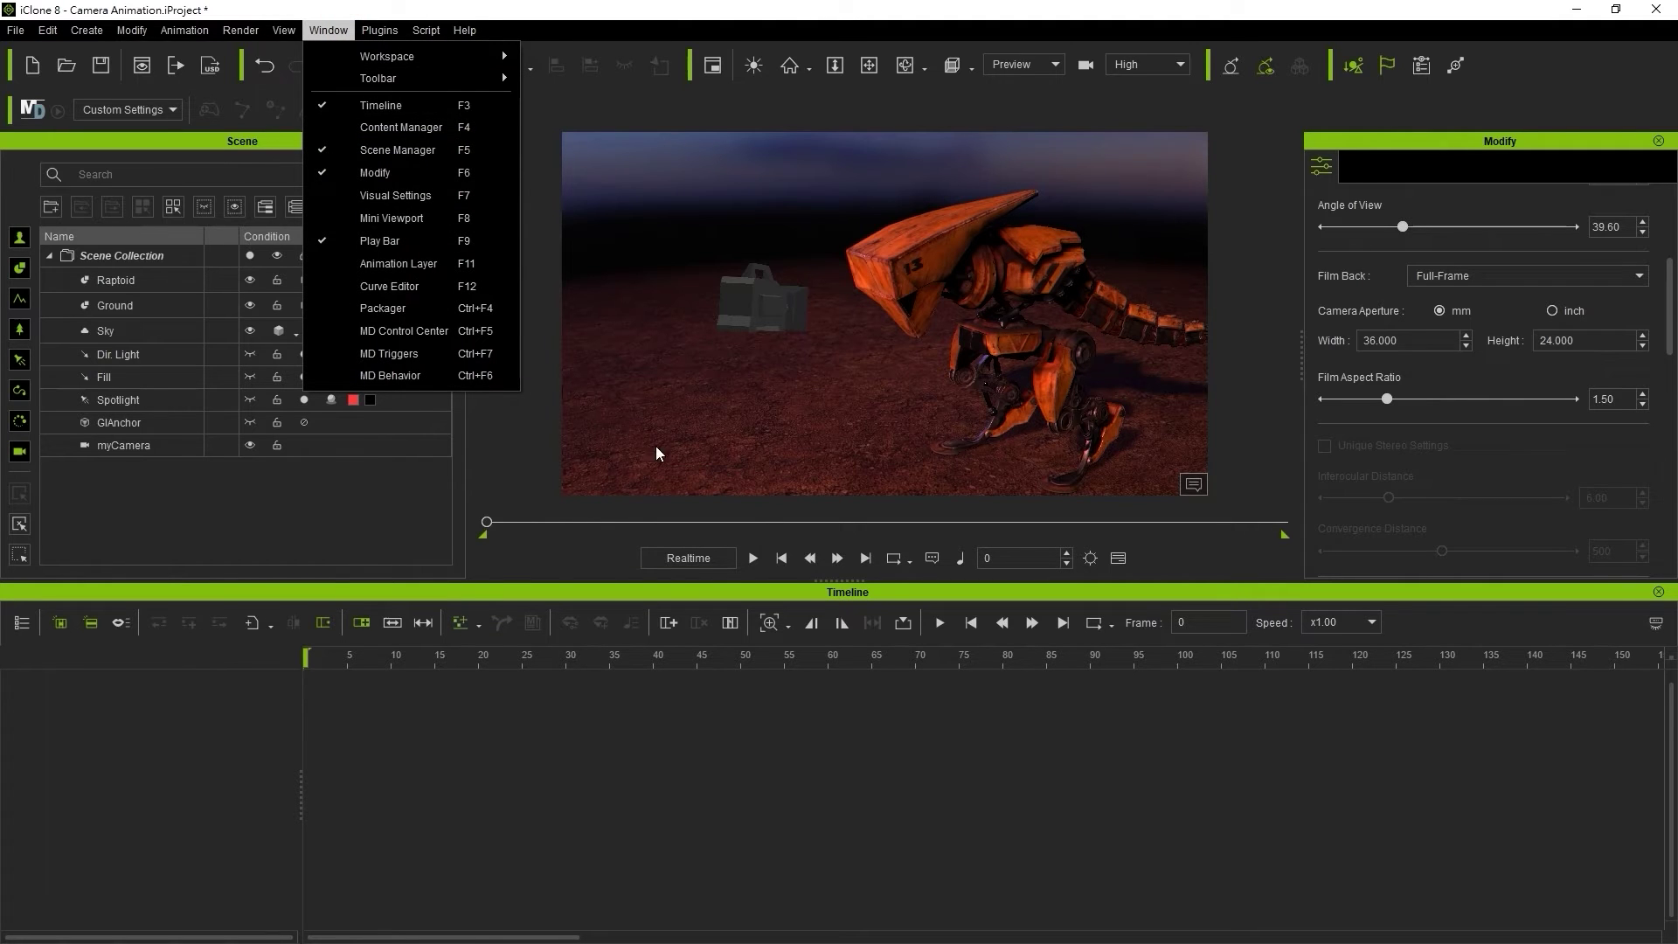
pyautogui.click(820, 590)
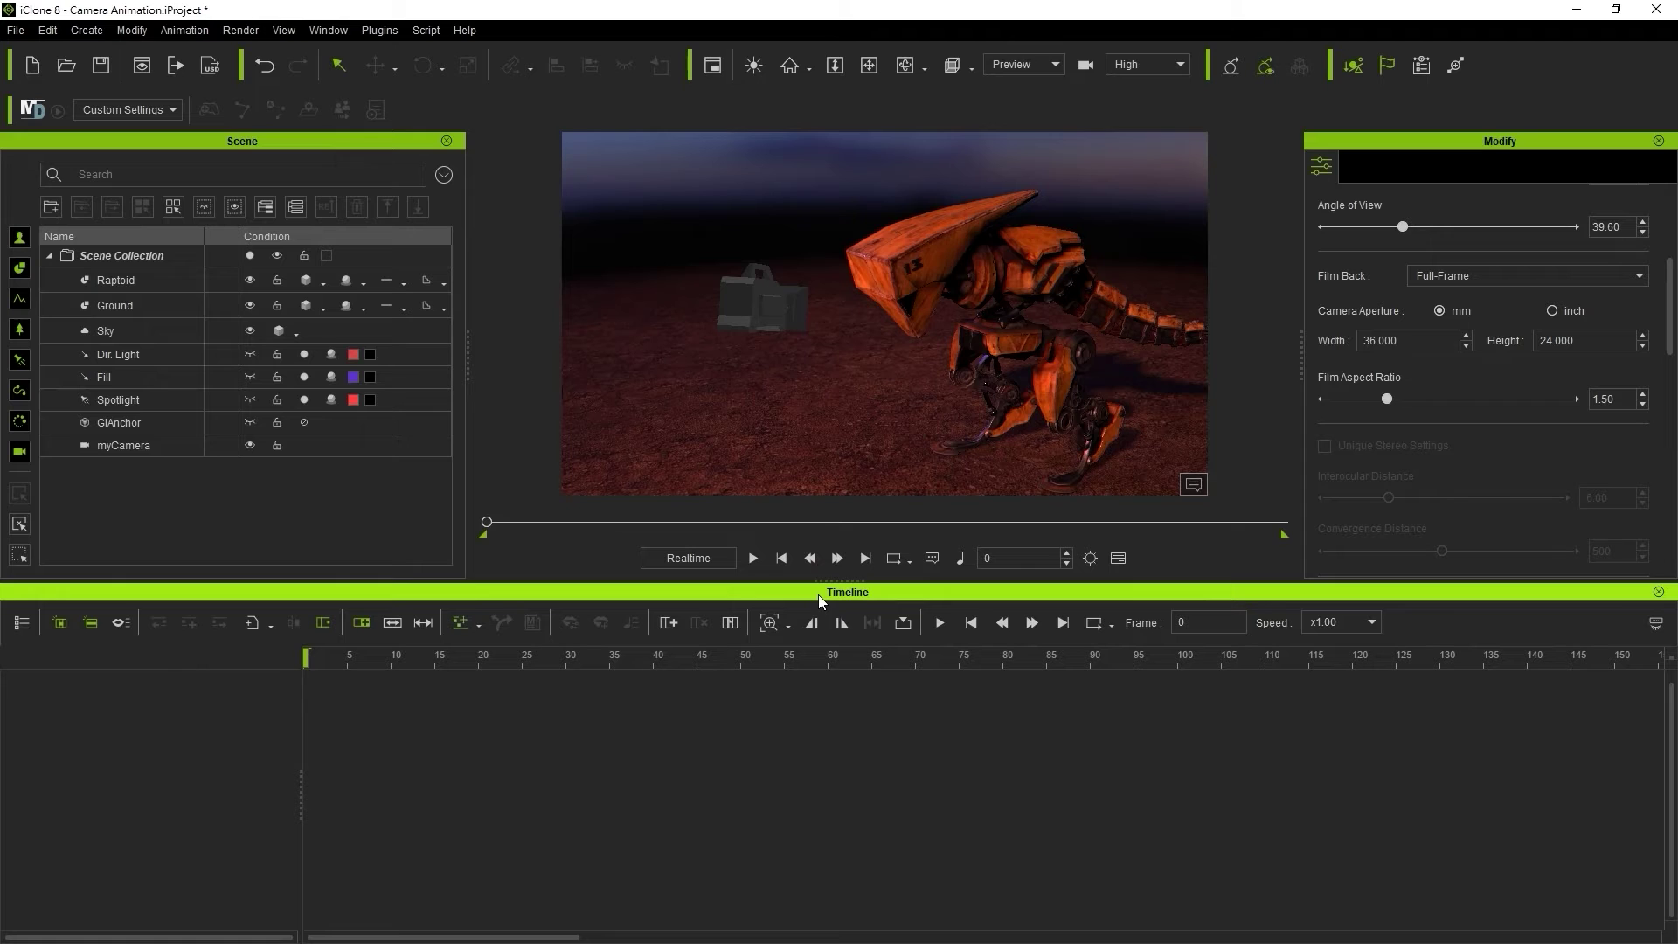
pyautogui.click(1013, 108)
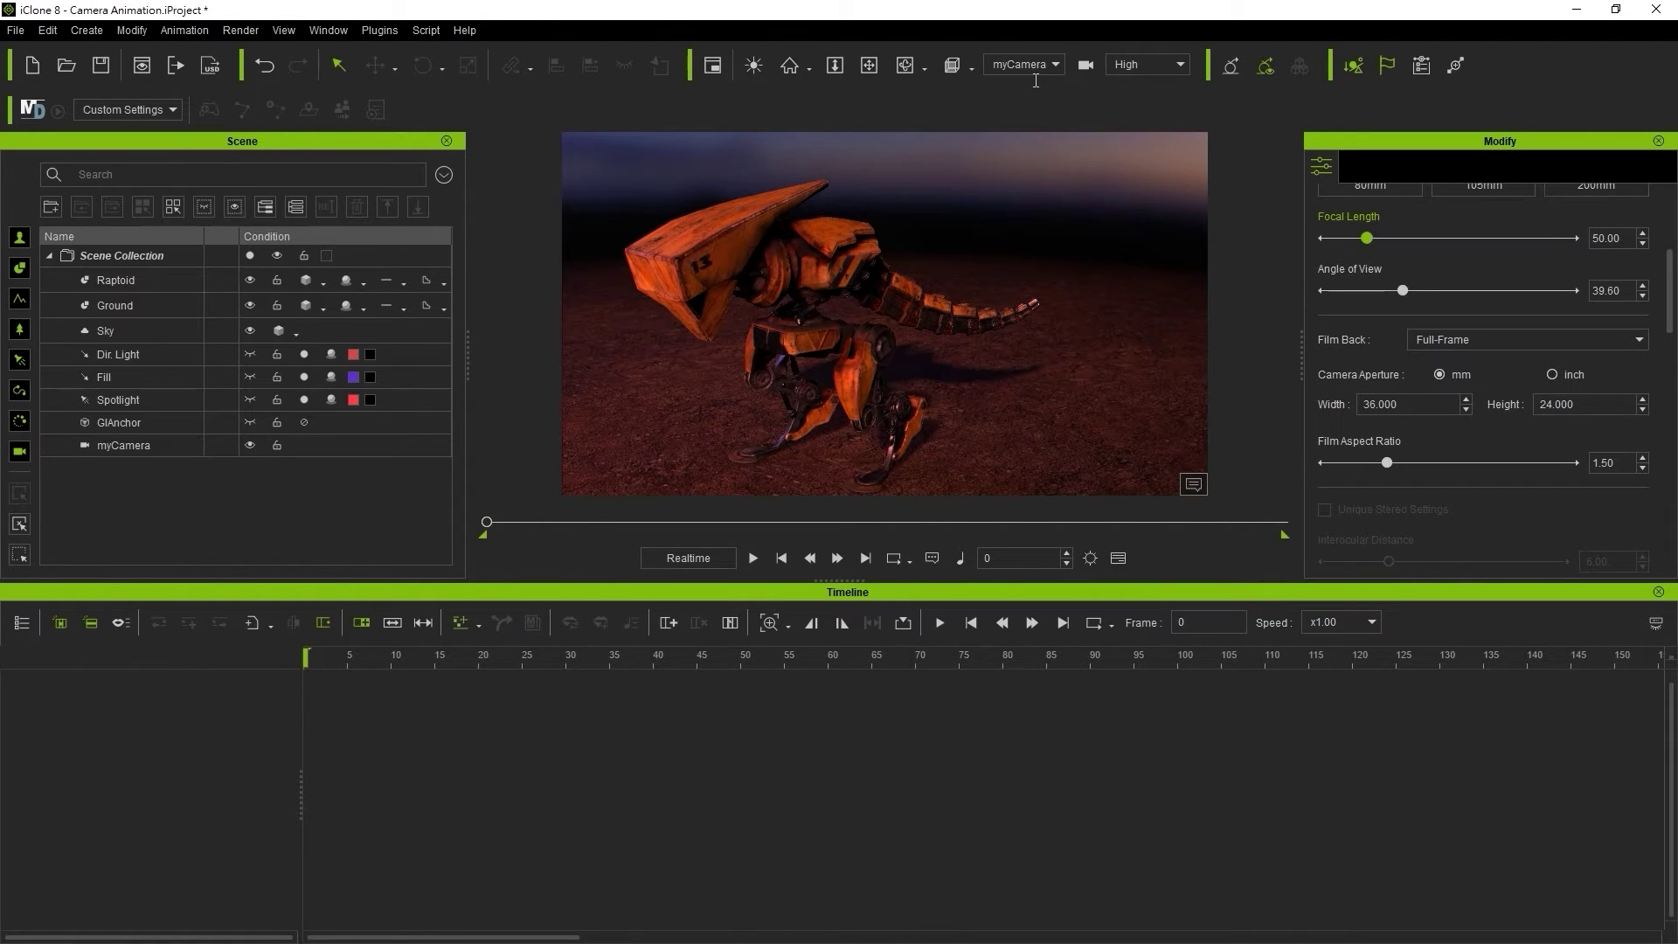
# Select Raptoid, add myCamera's tracks to the timeline, and fit the whole animation to the window
pyautogui.click(816, 253)
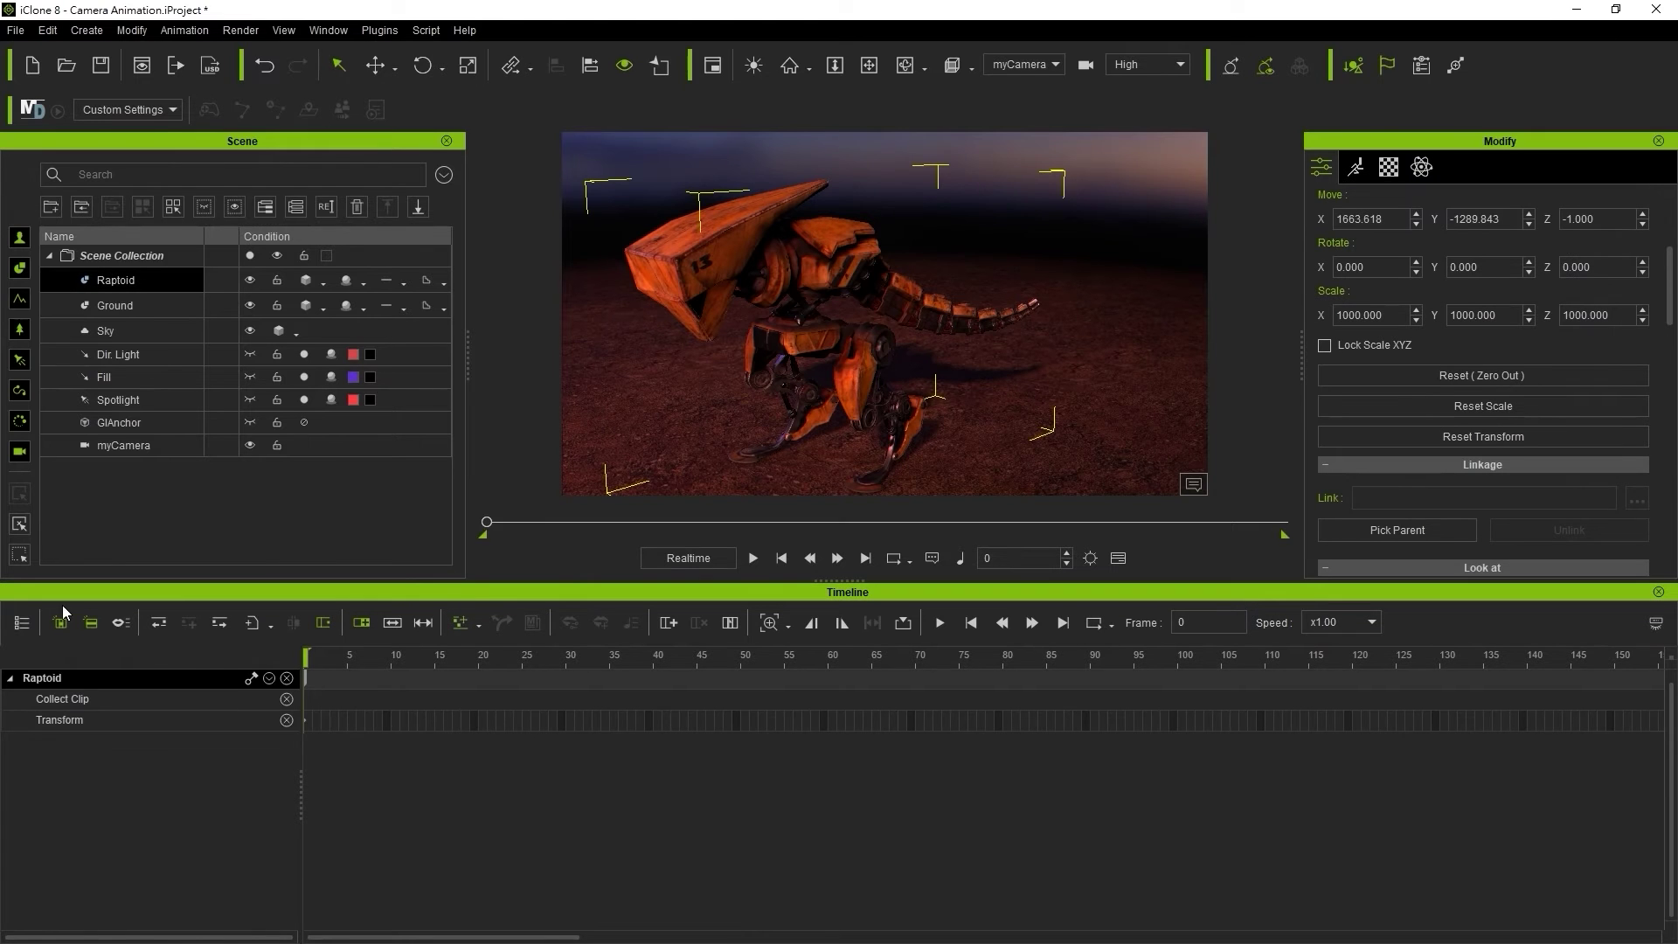
pyautogui.click(21, 622)
pyautogui.click(22, 851)
pyautogui.click(208, 836)
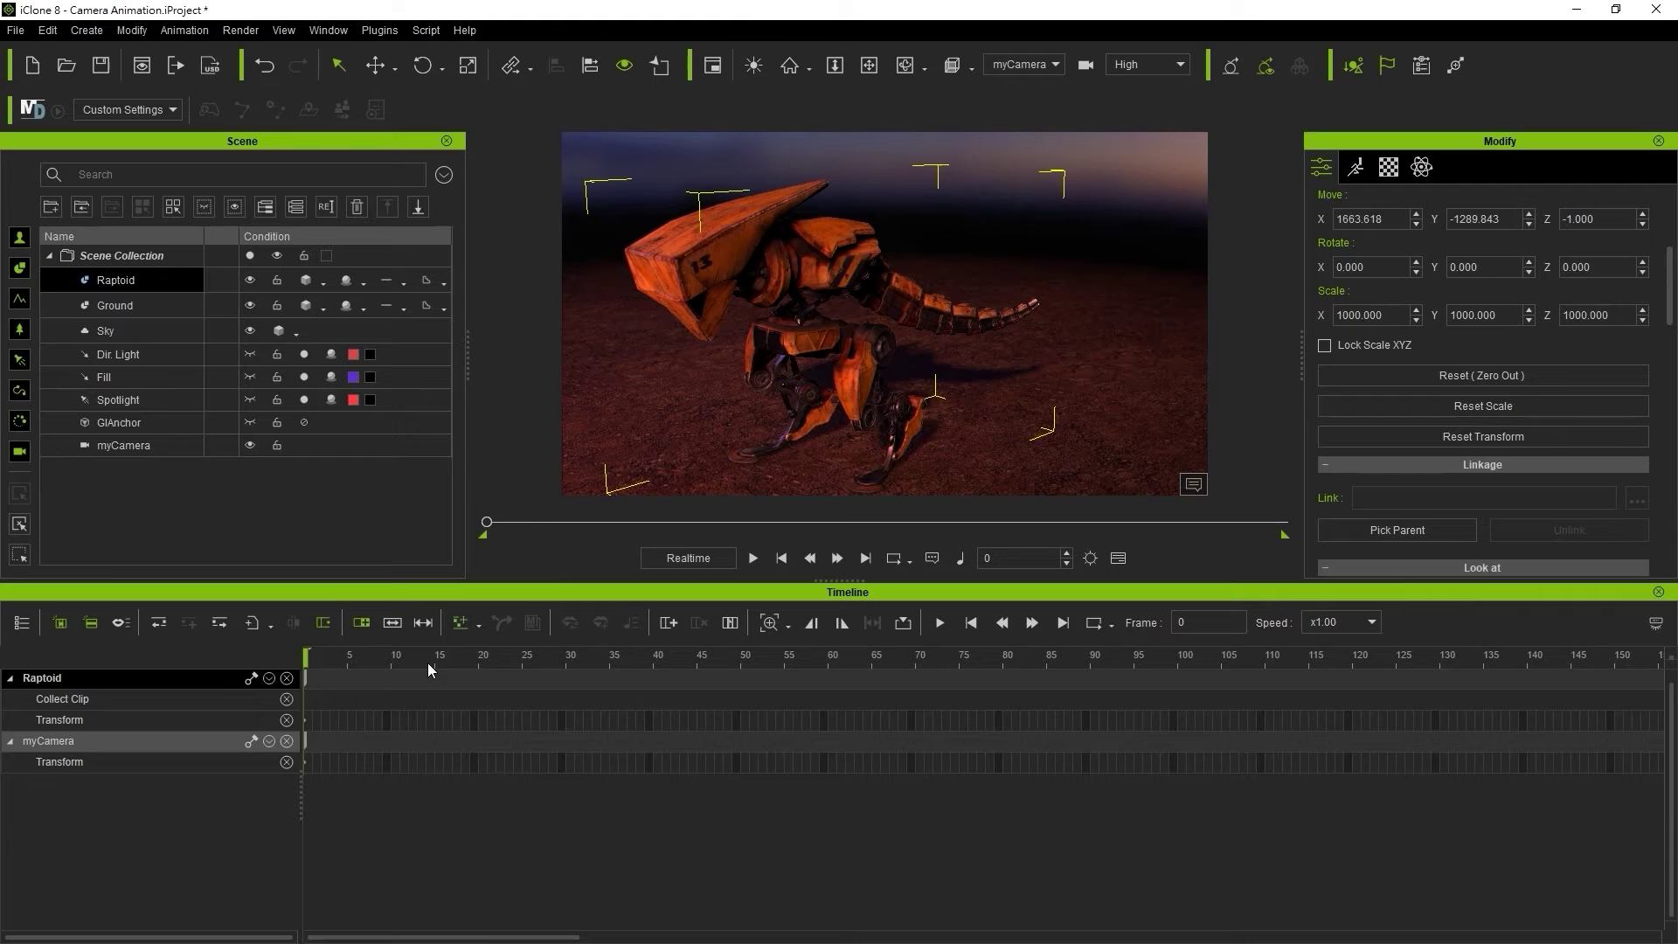
pyautogui.moveTo(428, 663); pyautogui.dragTo(1664, 673)
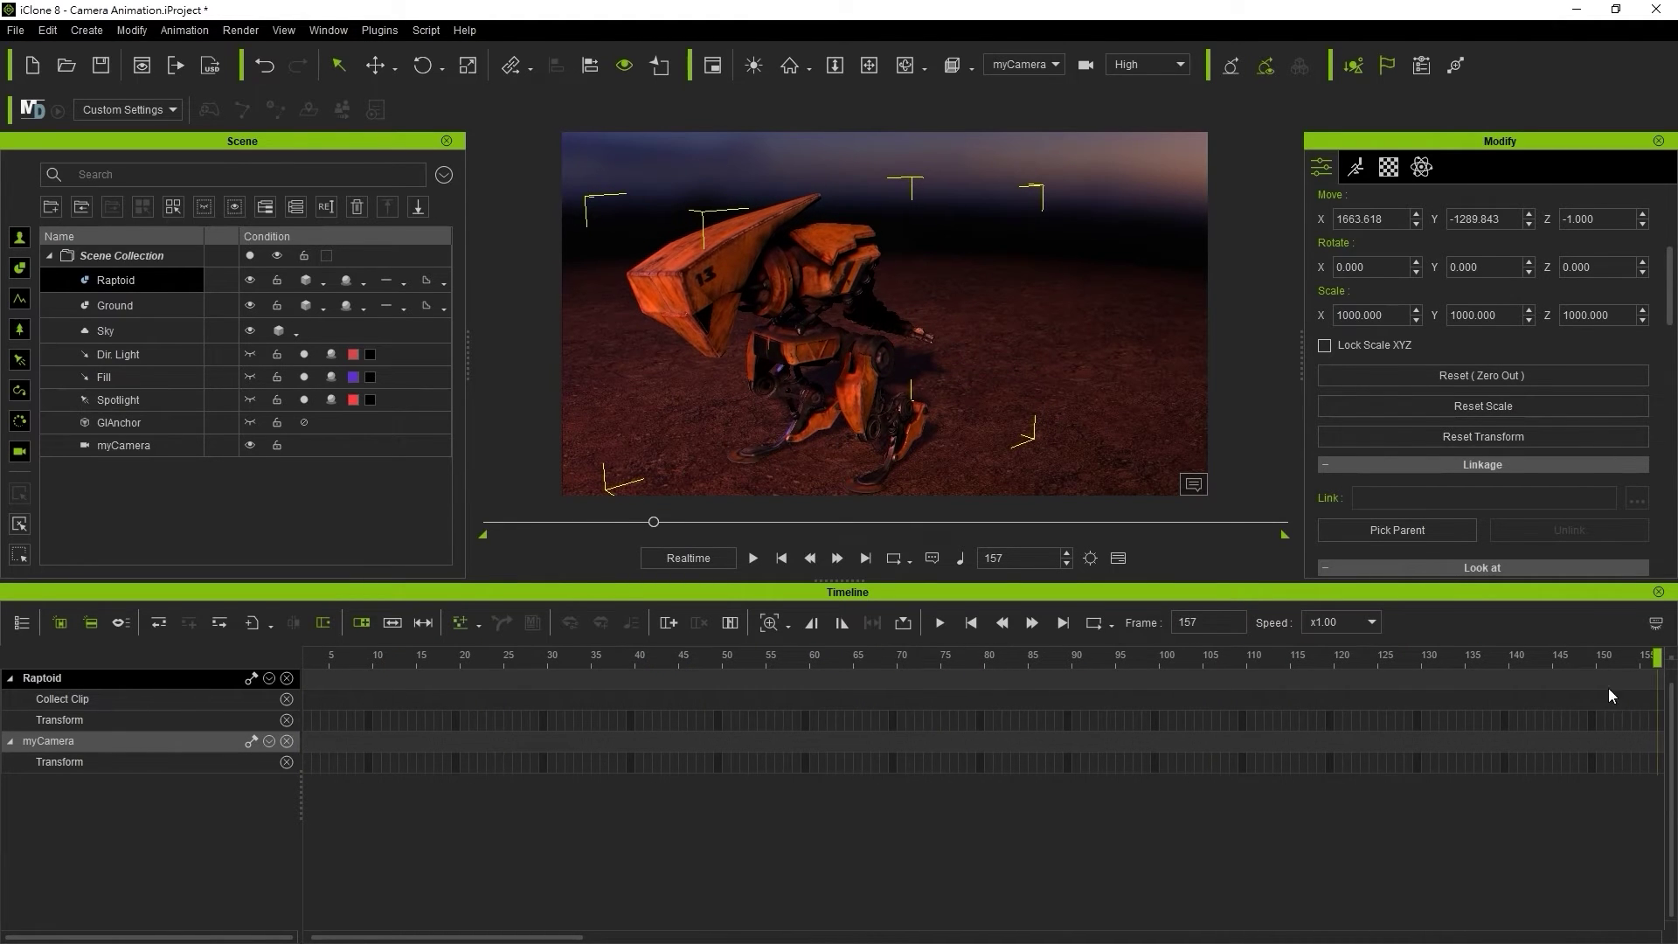
pyautogui.click(787, 633)
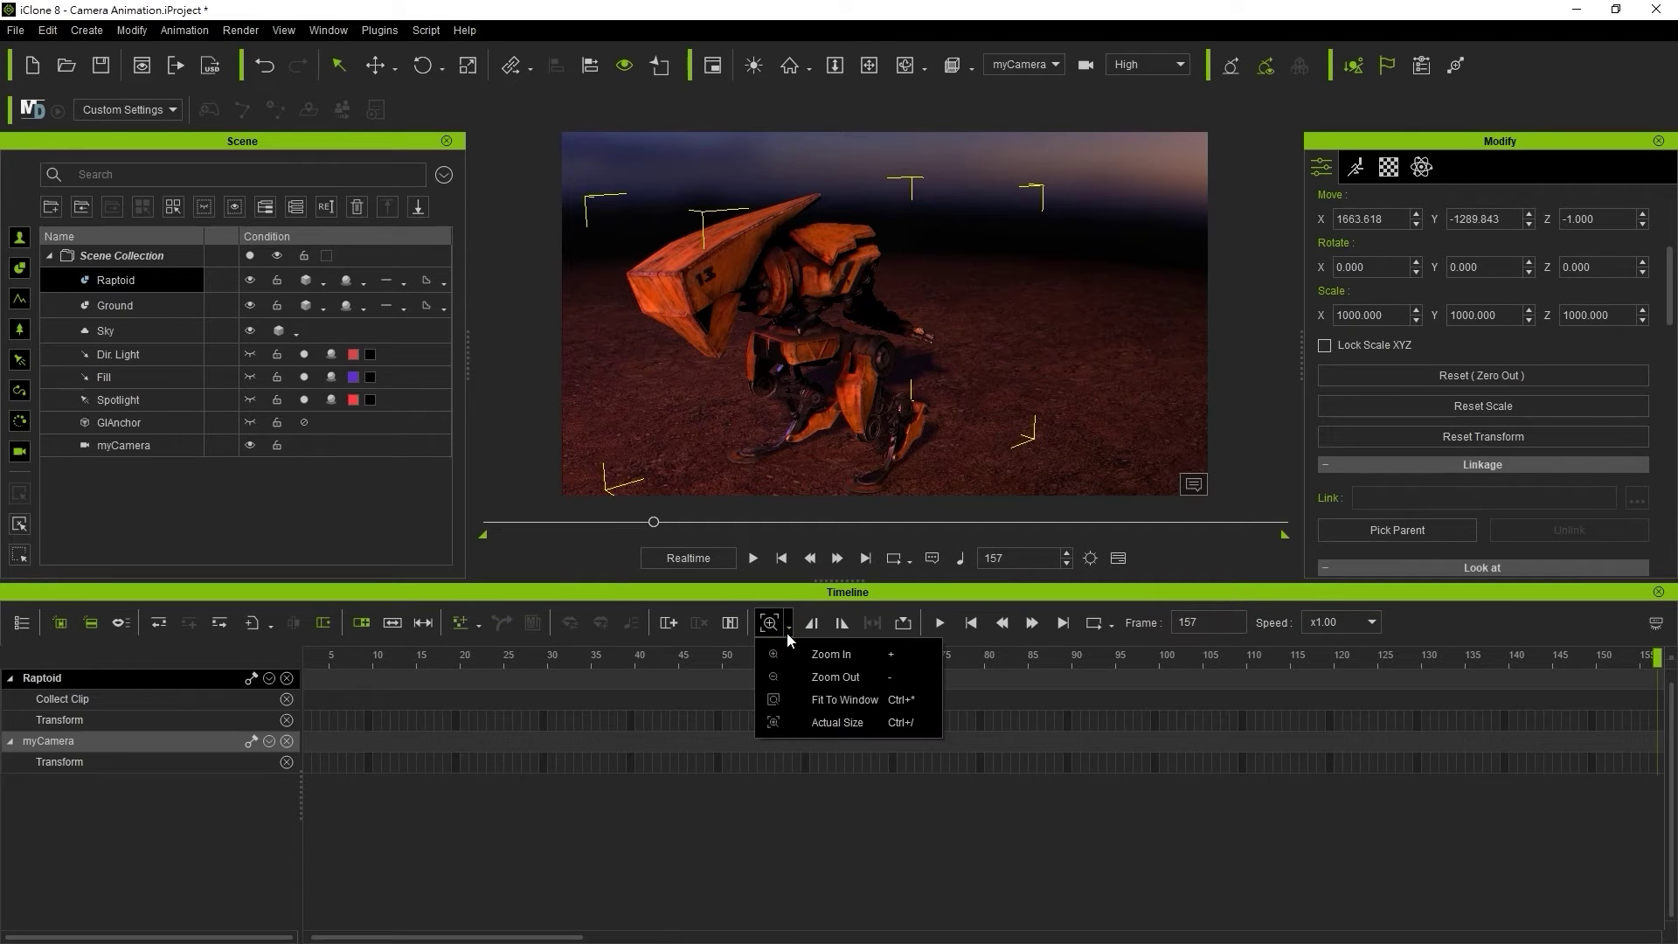
pyautogui.click(794, 700)
pyautogui.moveTo(586, 663); pyautogui.dragTo(731, 706)
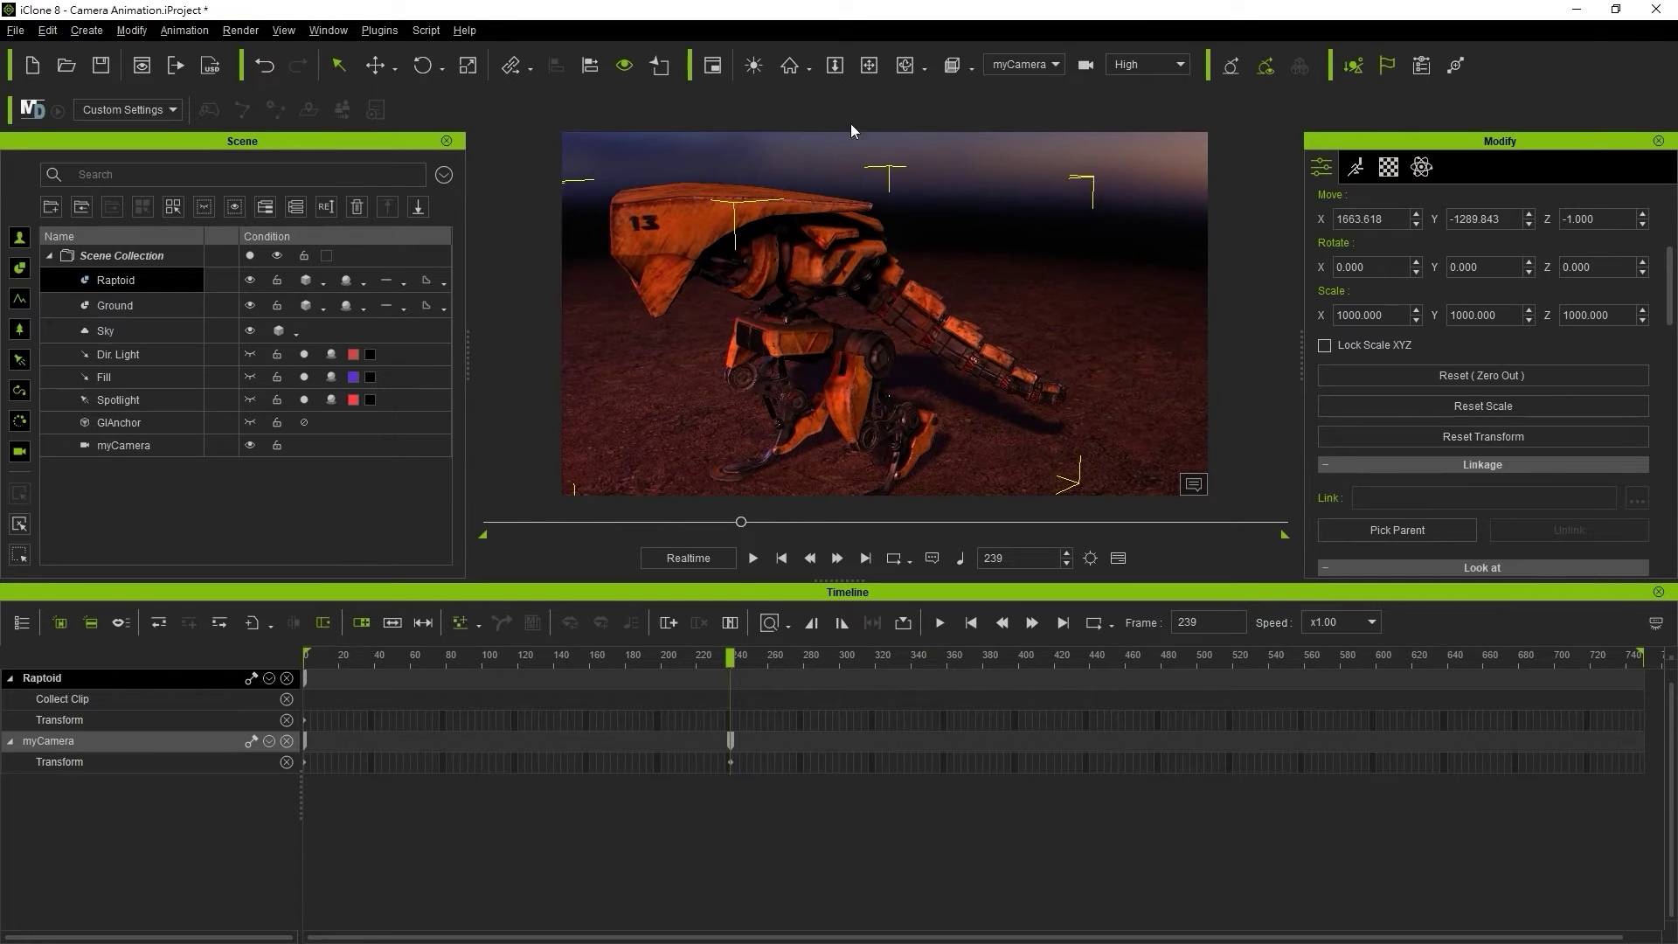
# Key myCamera on the robot's body at frame 239 and the ground at 361, then move a key to frame 431
pyautogui.scroll(-5, 875, 269)
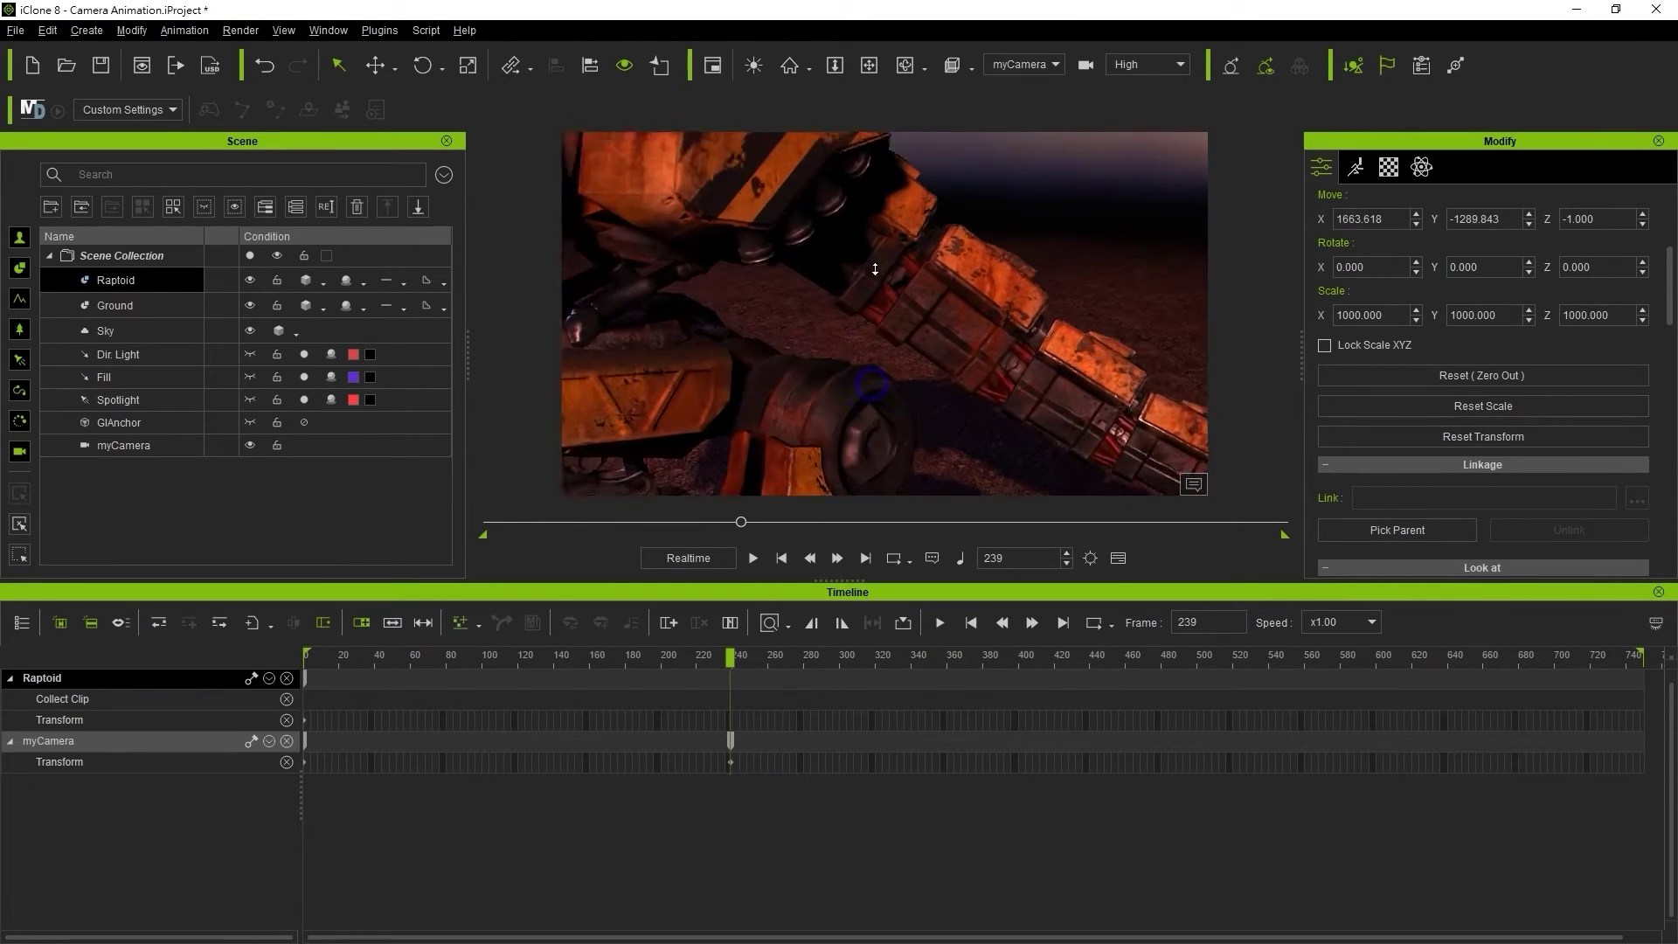
pyautogui.moveTo(875, 270); pyautogui.dragTo(954, 471, button='middle')
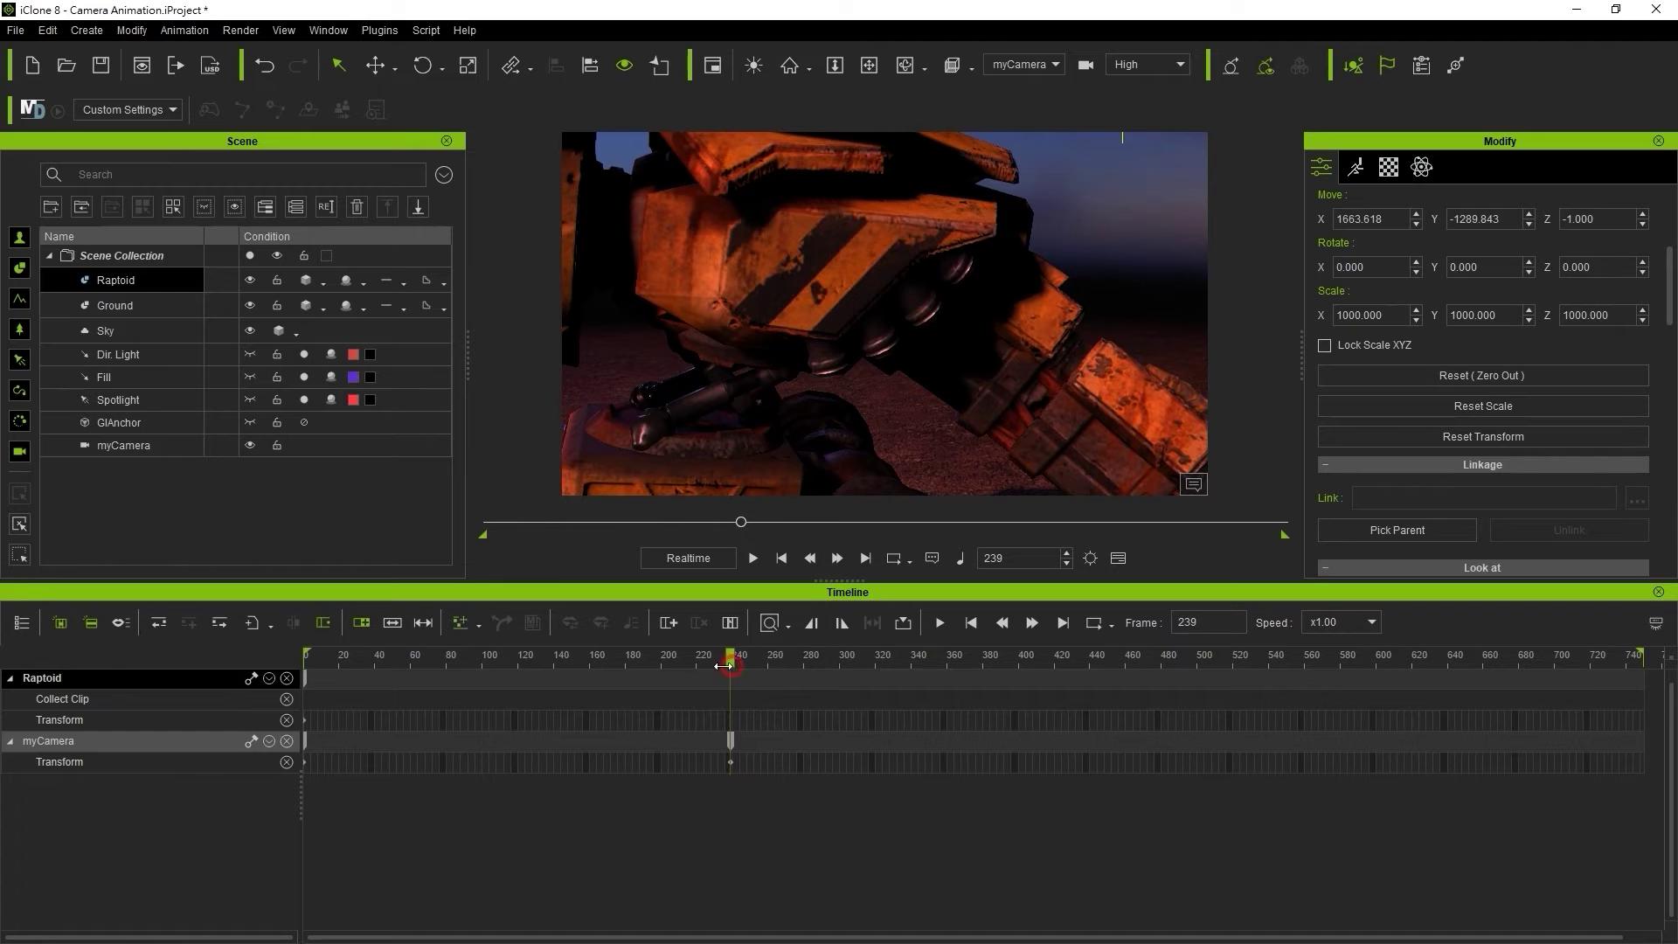
pyautogui.moveTo(732, 673); pyautogui.dragTo(948, 700)
pyautogui.moveTo(1040, 341); pyautogui.dragTo(902, 109, button='middle')
pyautogui.moveTo(948, 663); pyautogui.dragTo(1006, 674)
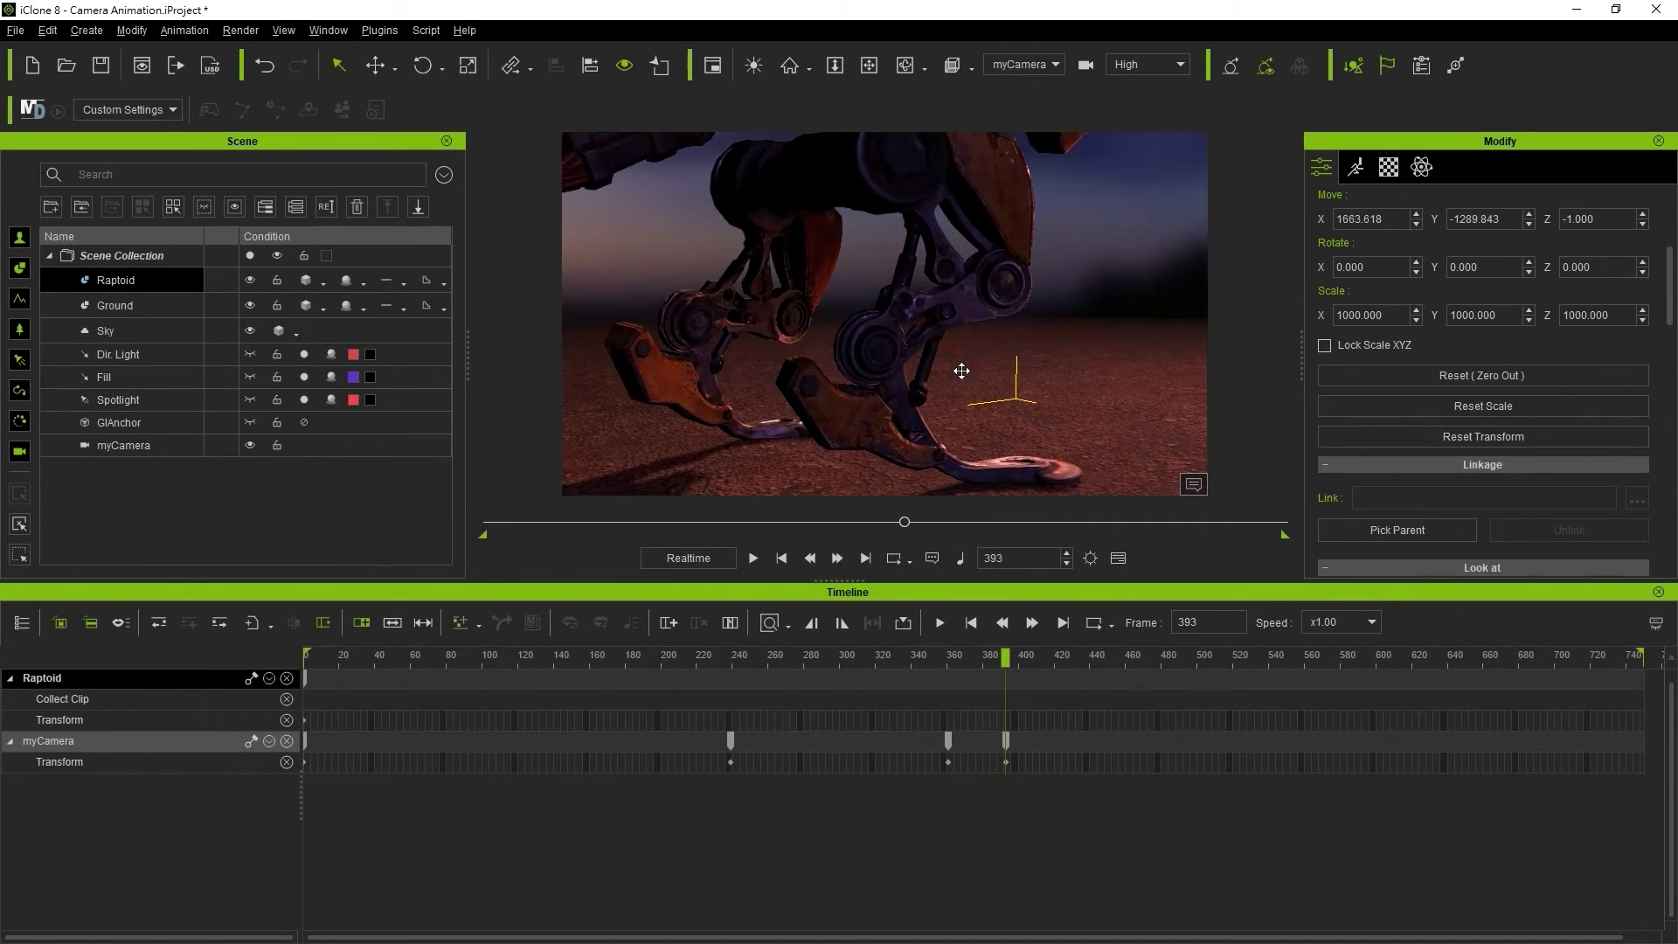
pyautogui.moveTo(1009, 680); pyautogui.dragTo(966, 683)
pyautogui.moveTo(1009, 748); pyautogui.dragTo(1078, 747)
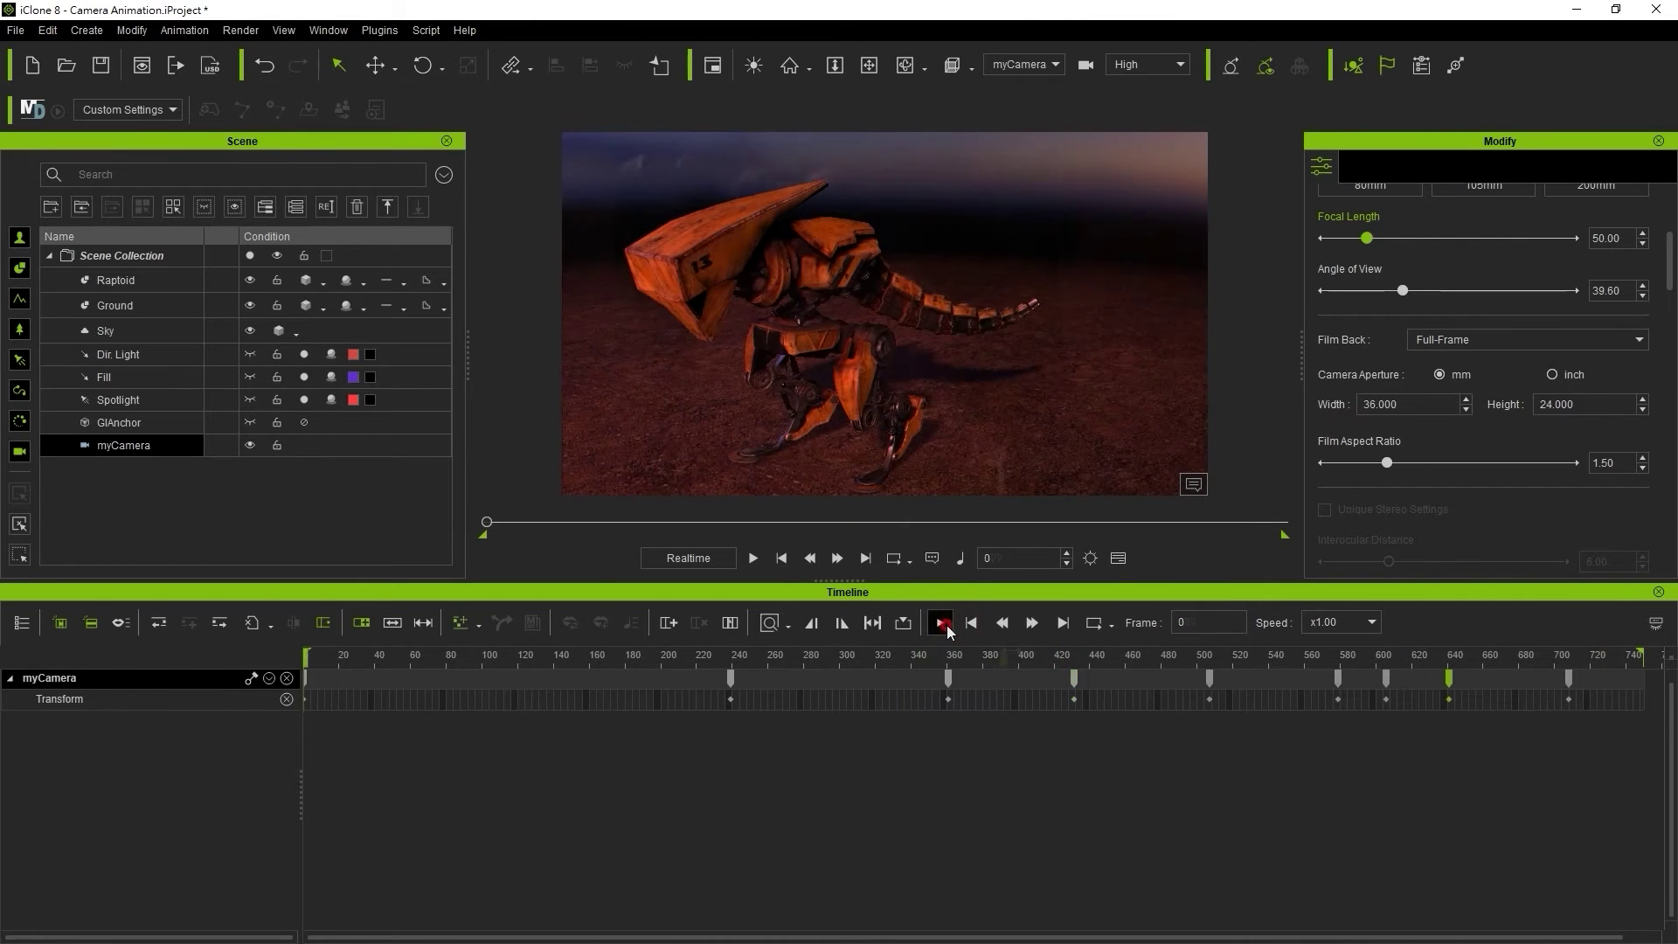
# Play the myCamera animation from the start through about frame 717
pyautogui.click(940, 622)
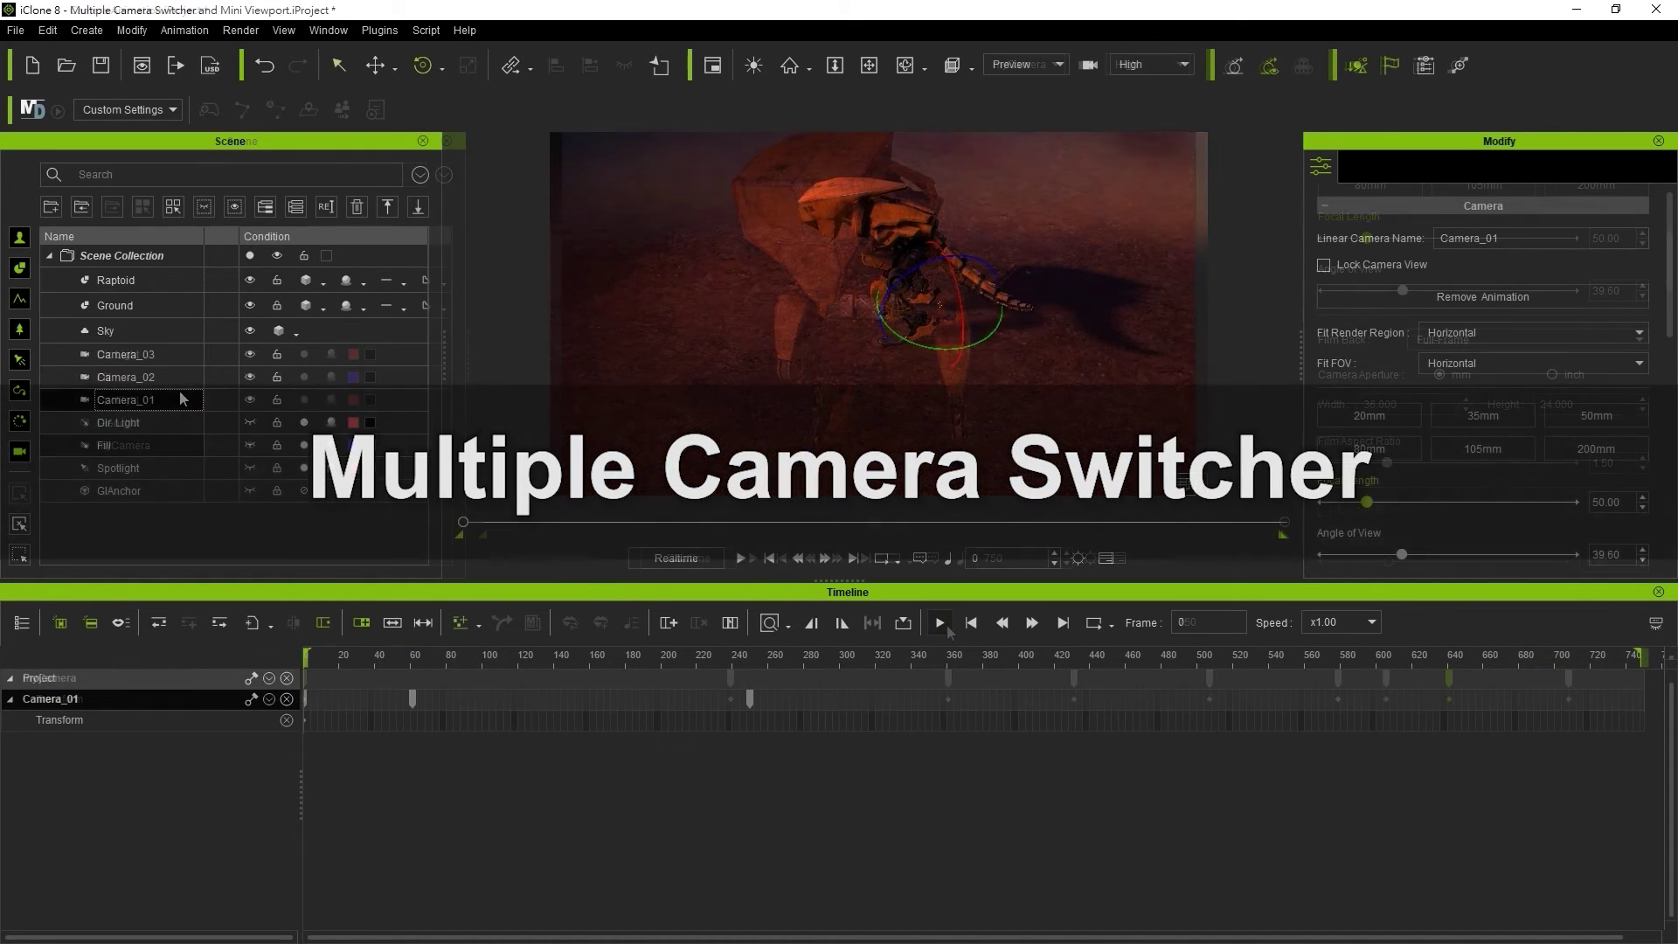
# Select Camera_02 and Camera_03, and show Camera_02 and Camera_01 tracks in the timeline filter
pyautogui.click(179, 377)
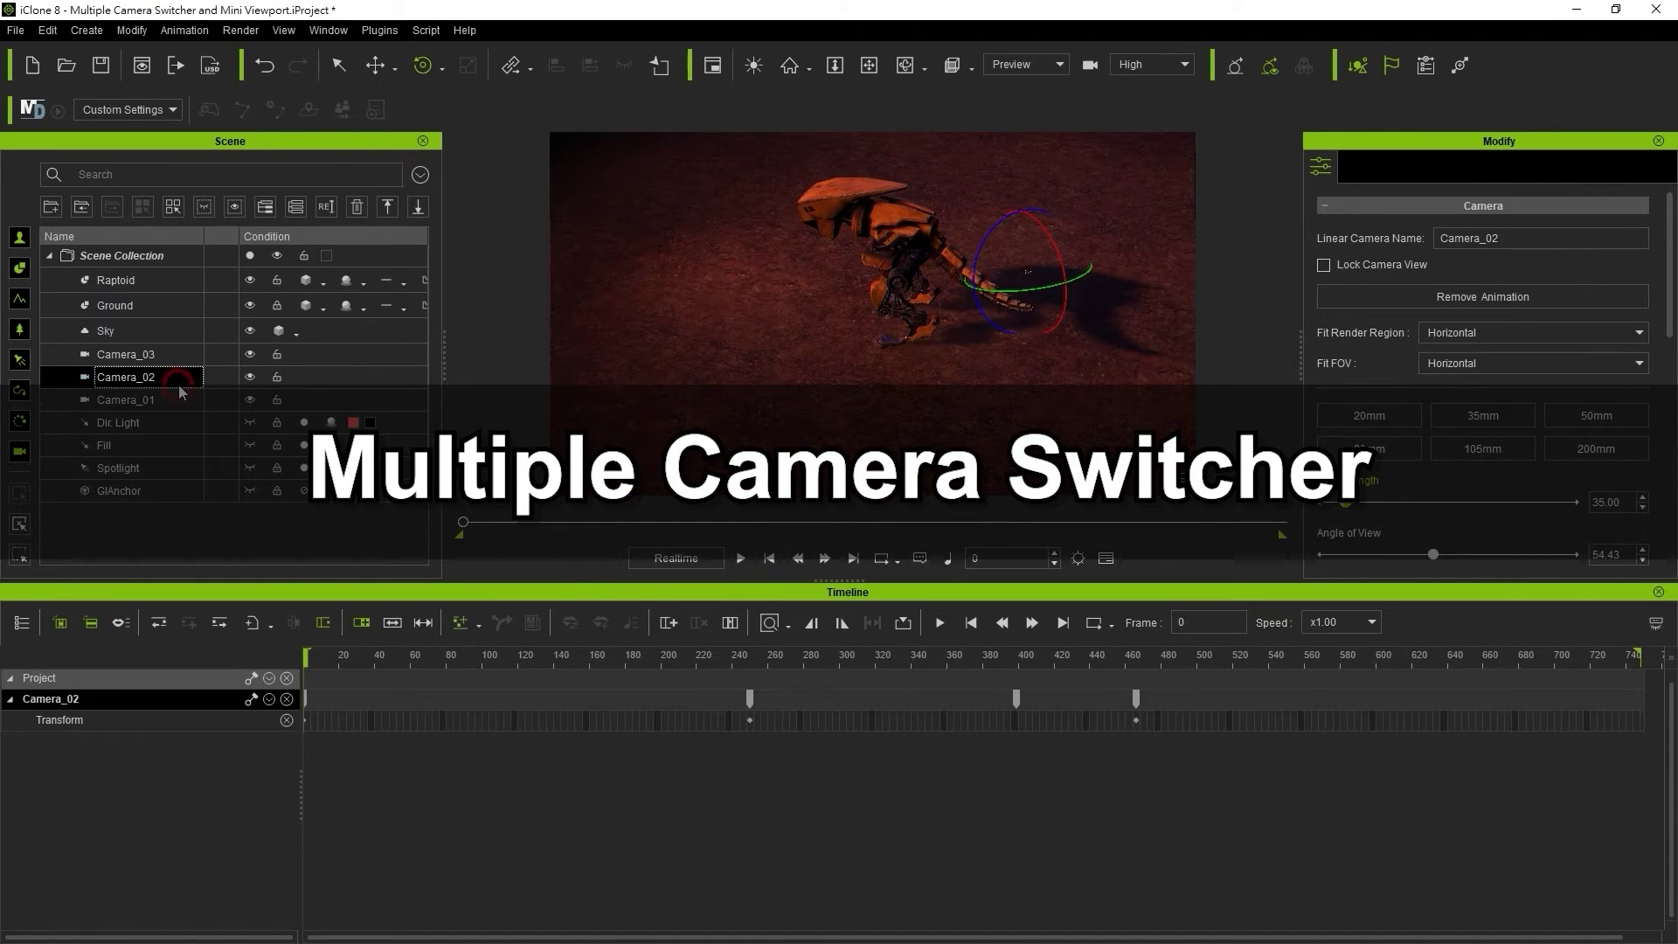
pyautogui.click(179, 364)
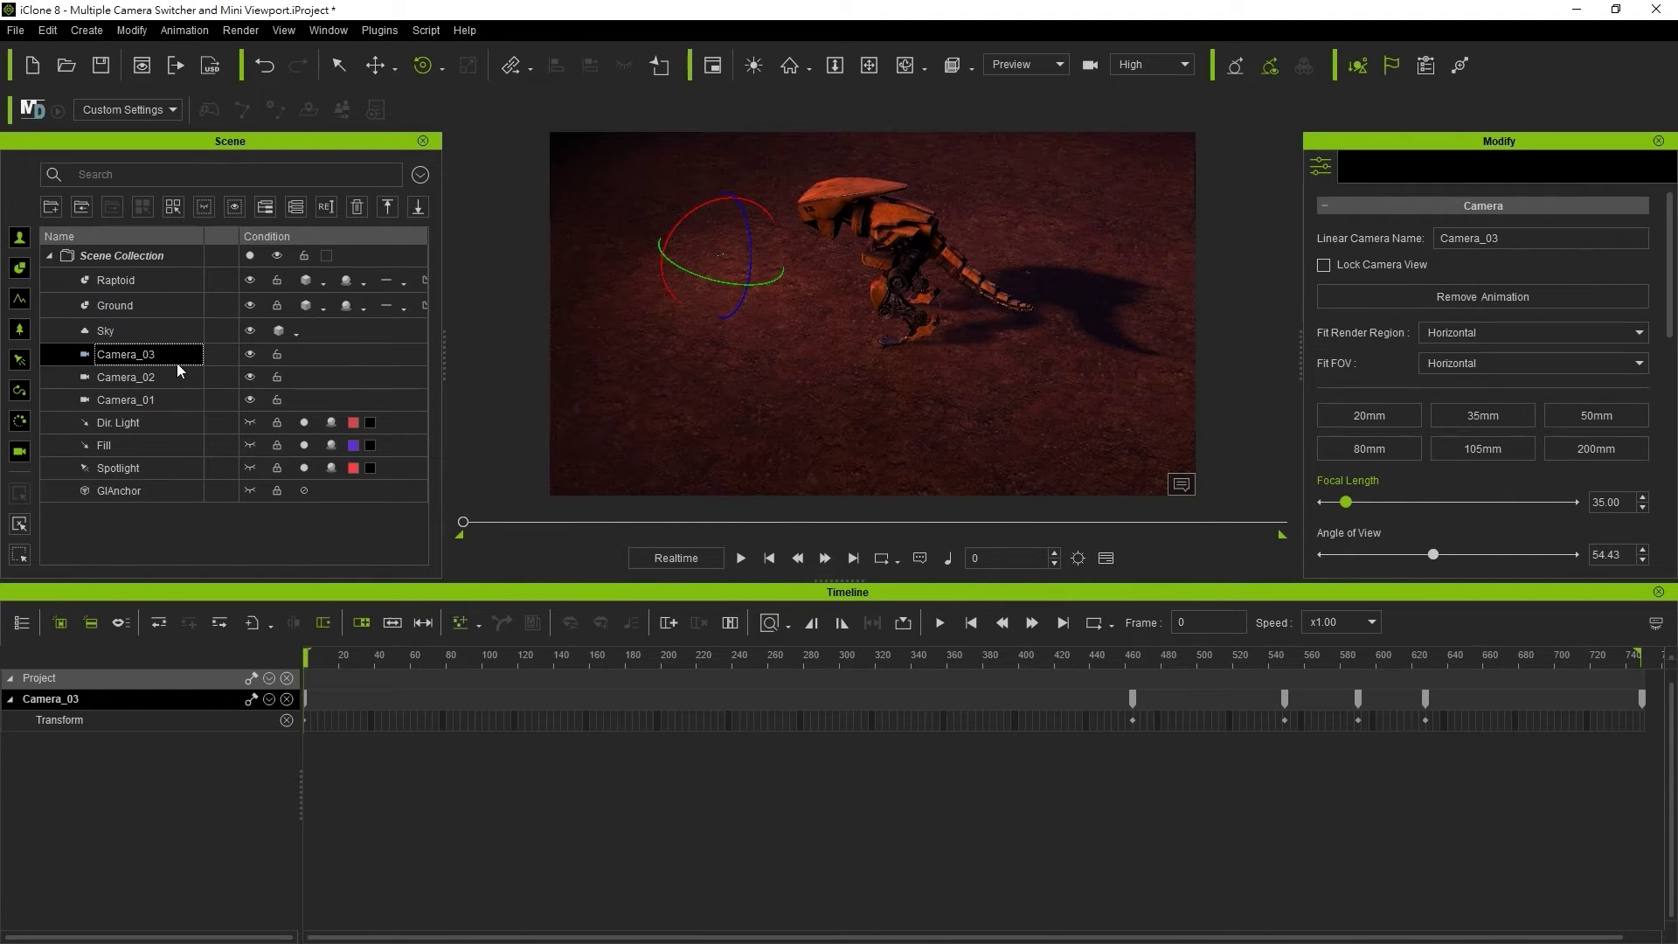
pyautogui.click(22, 622)
pyautogui.click(21, 495)
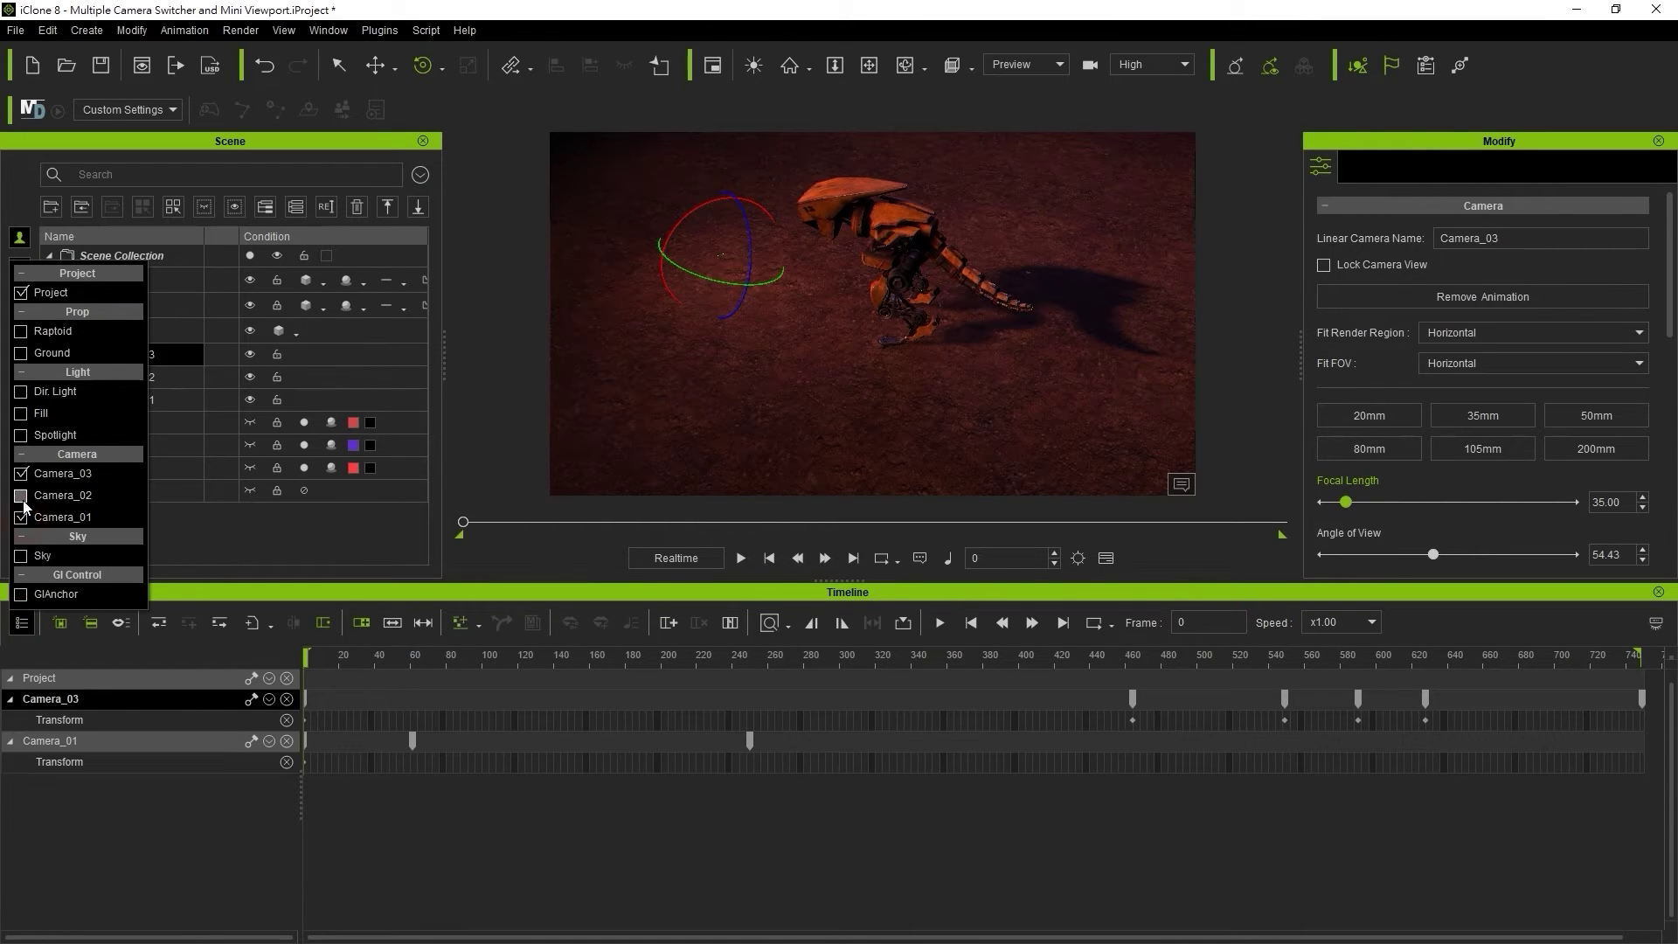
pyautogui.click(21, 517)
pyautogui.click(164, 851)
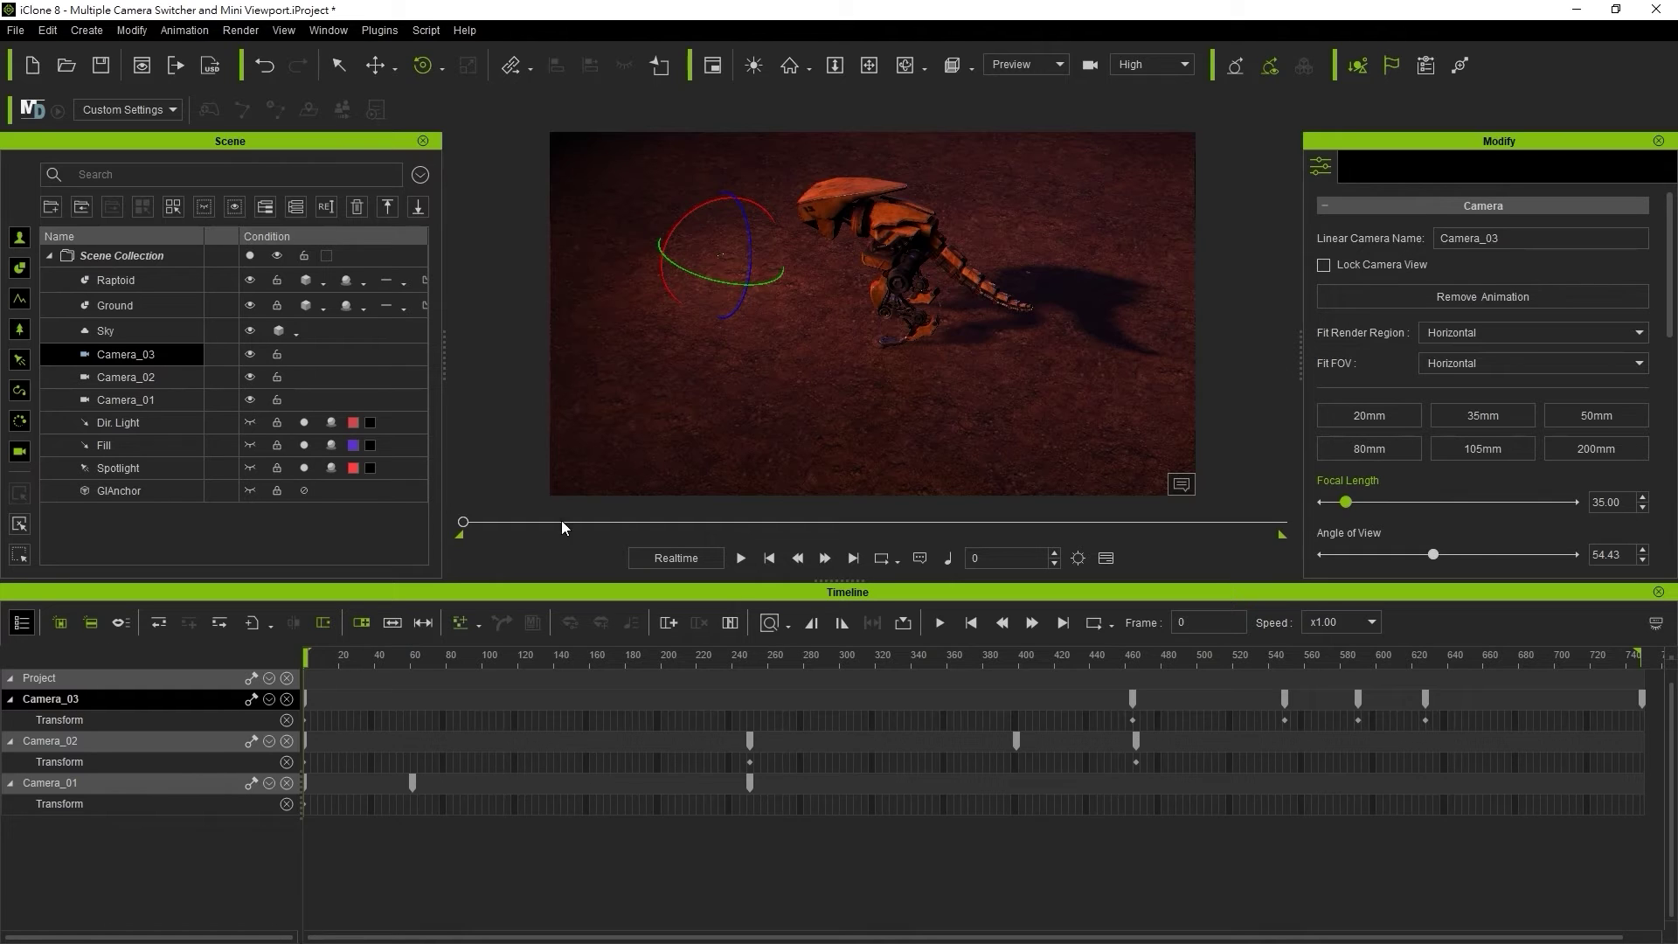
# Turn off selection-following and filter the timeline to Camera_01, Camera_02 and Camera_03 tracks
pyautogui.click(718, 377)
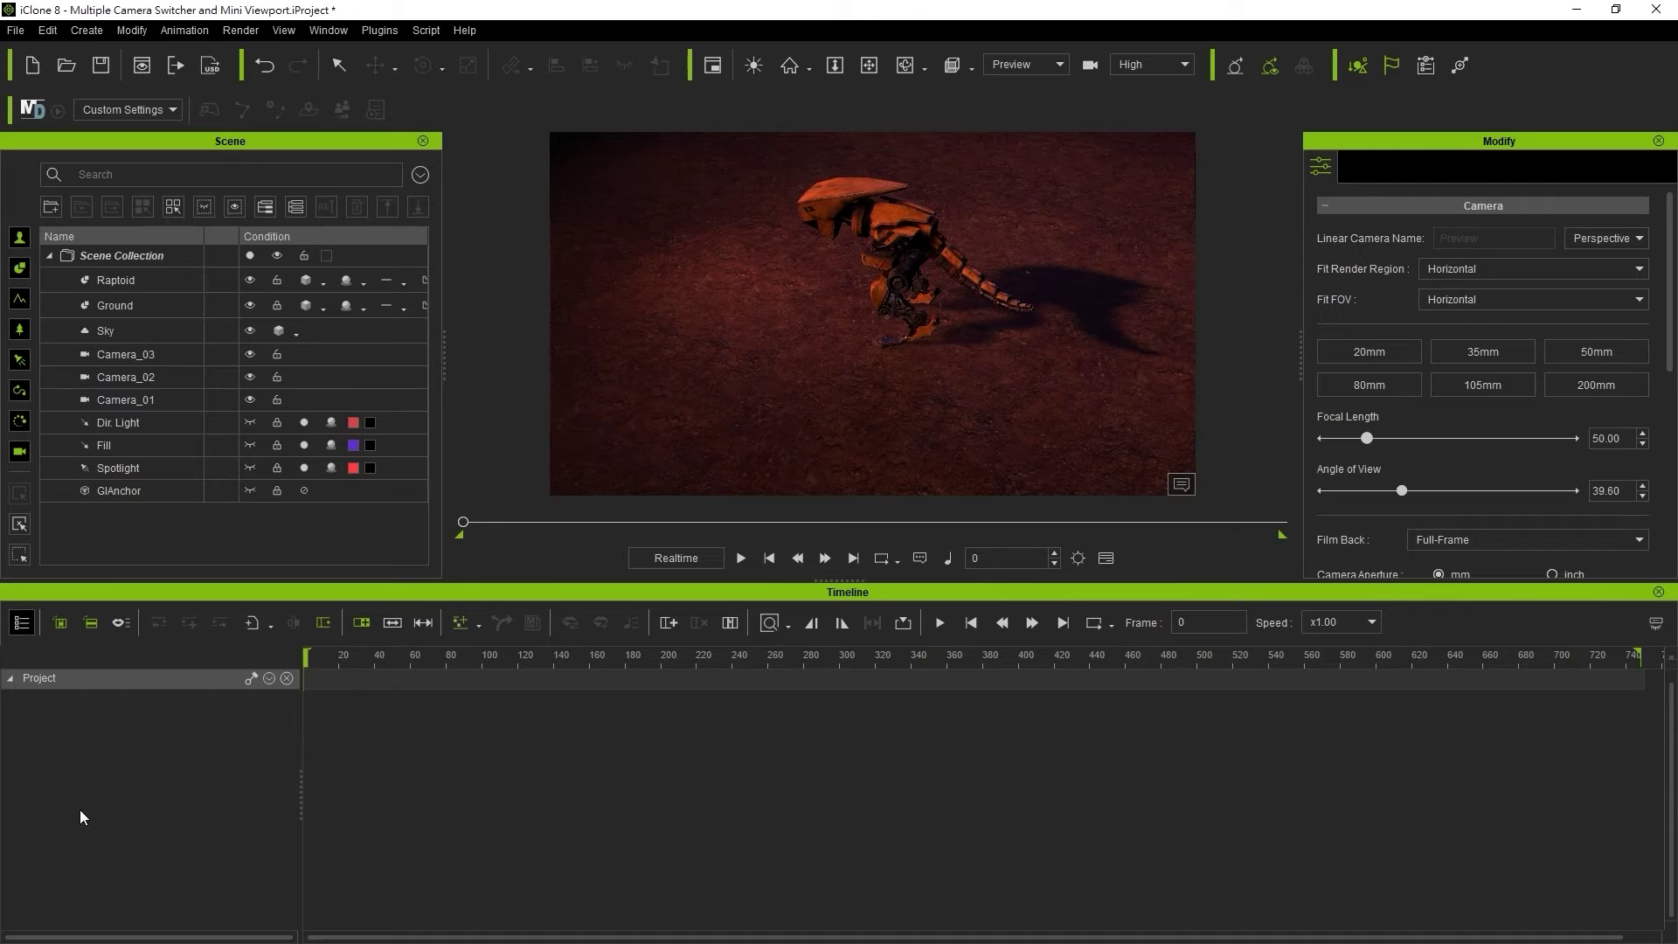
pyautogui.click(59, 627)
pyautogui.click(28, 626)
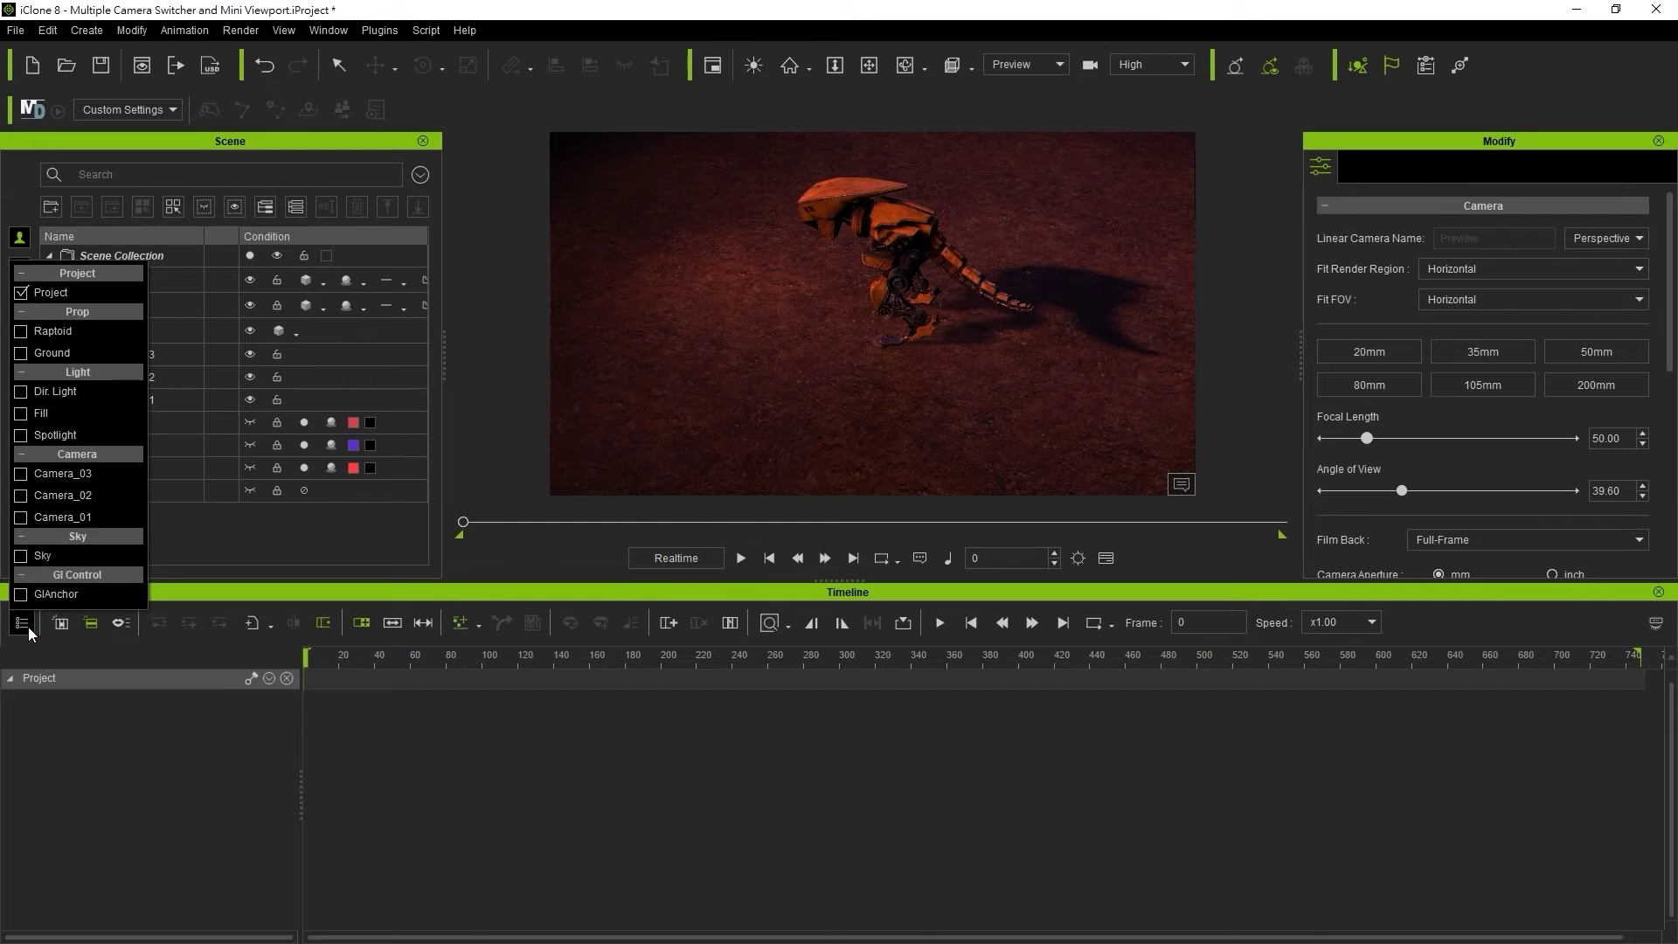
pyautogui.click(21, 516)
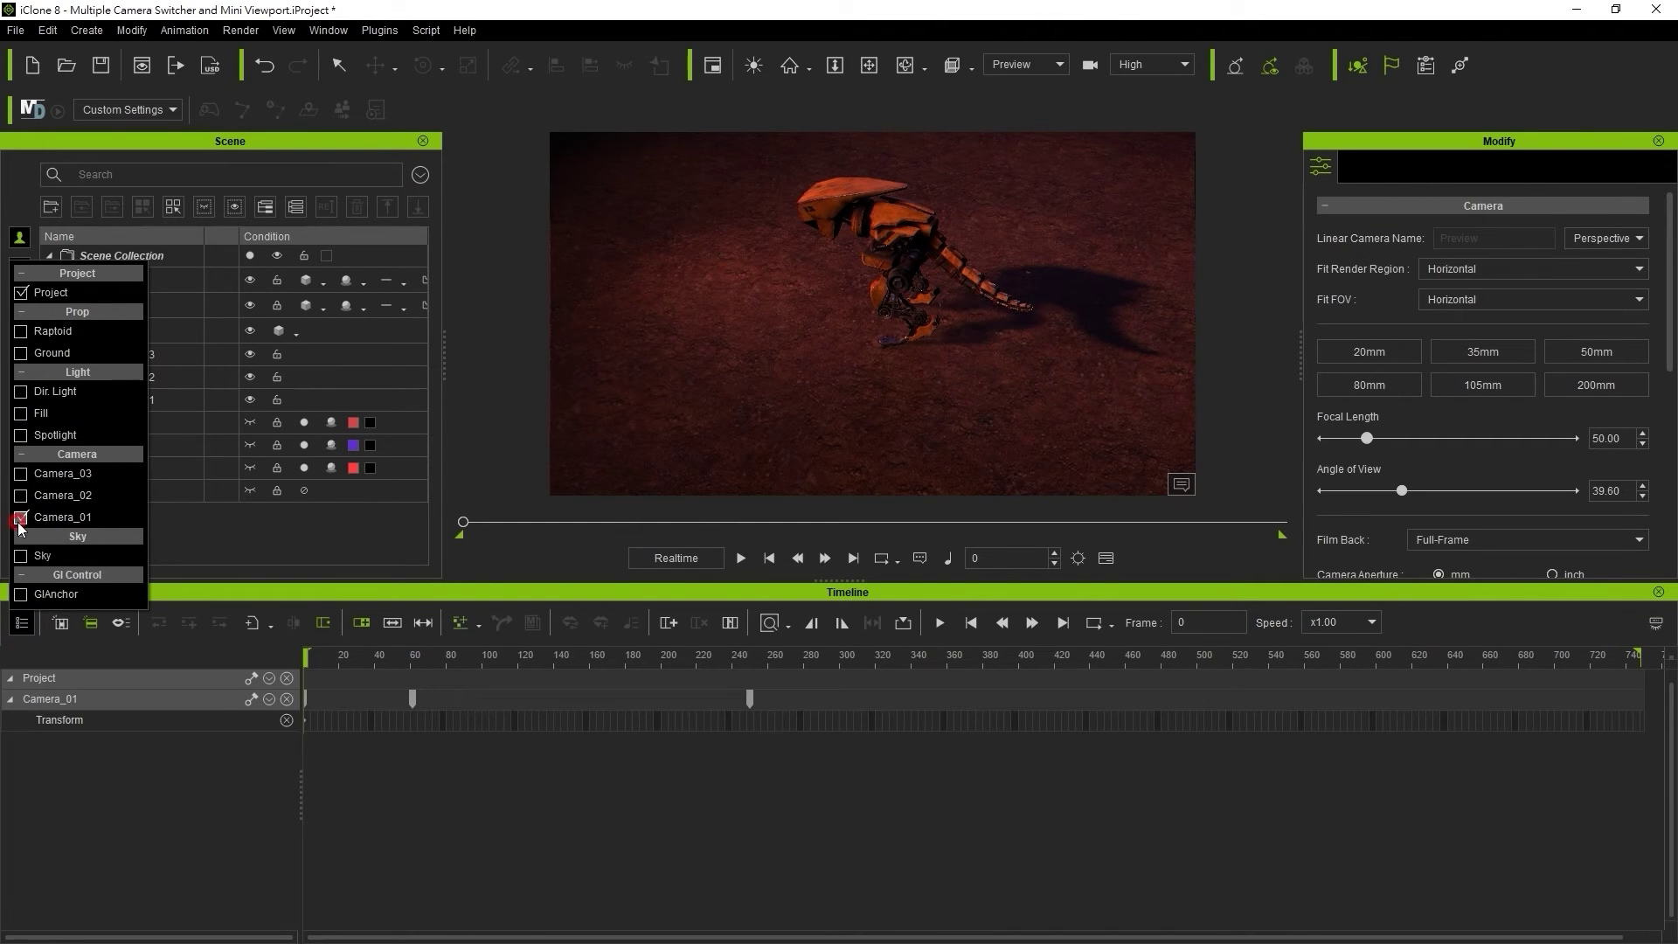
pyautogui.click(19, 498)
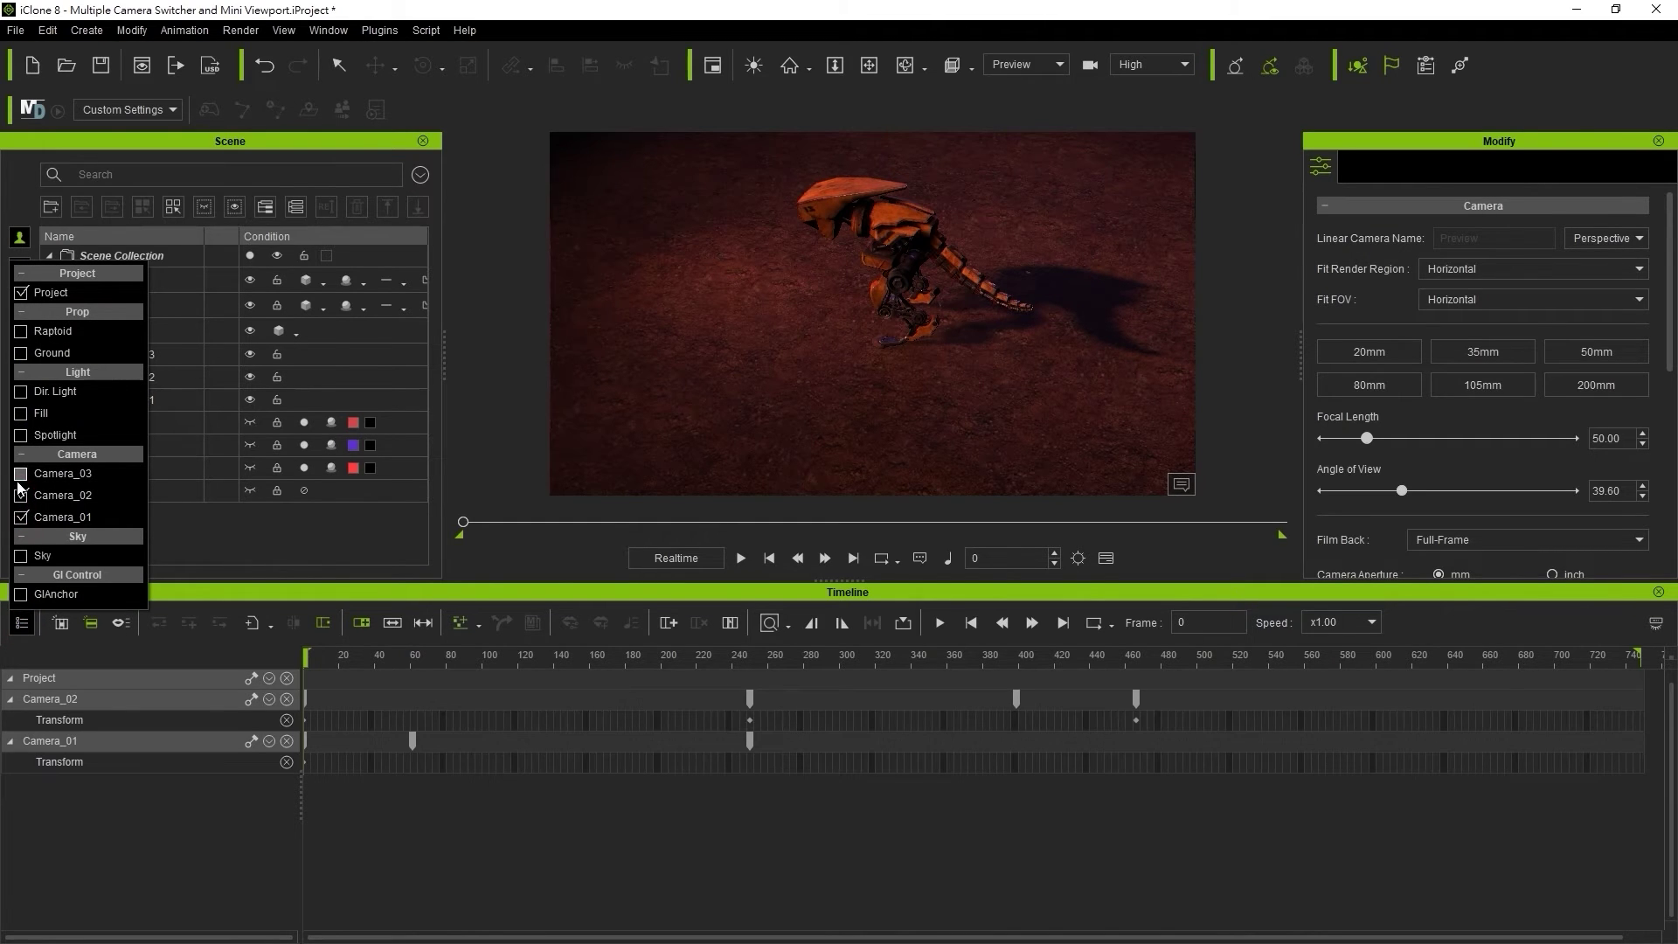
pyautogui.click(20, 476)
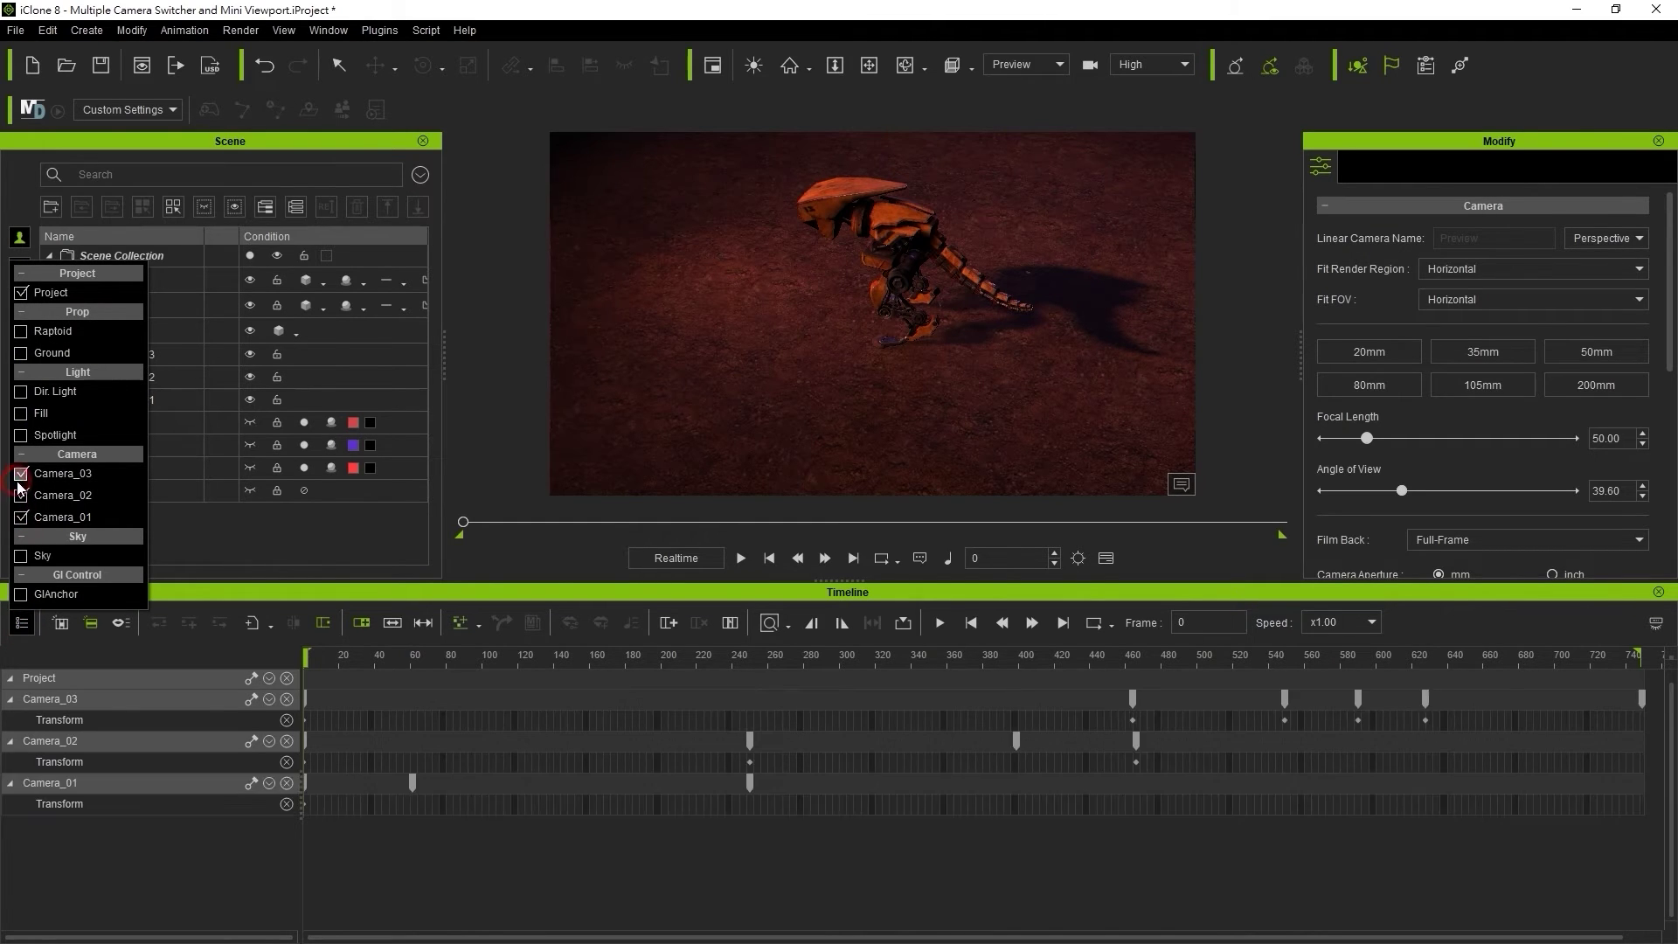
pyautogui.click(51, 647)
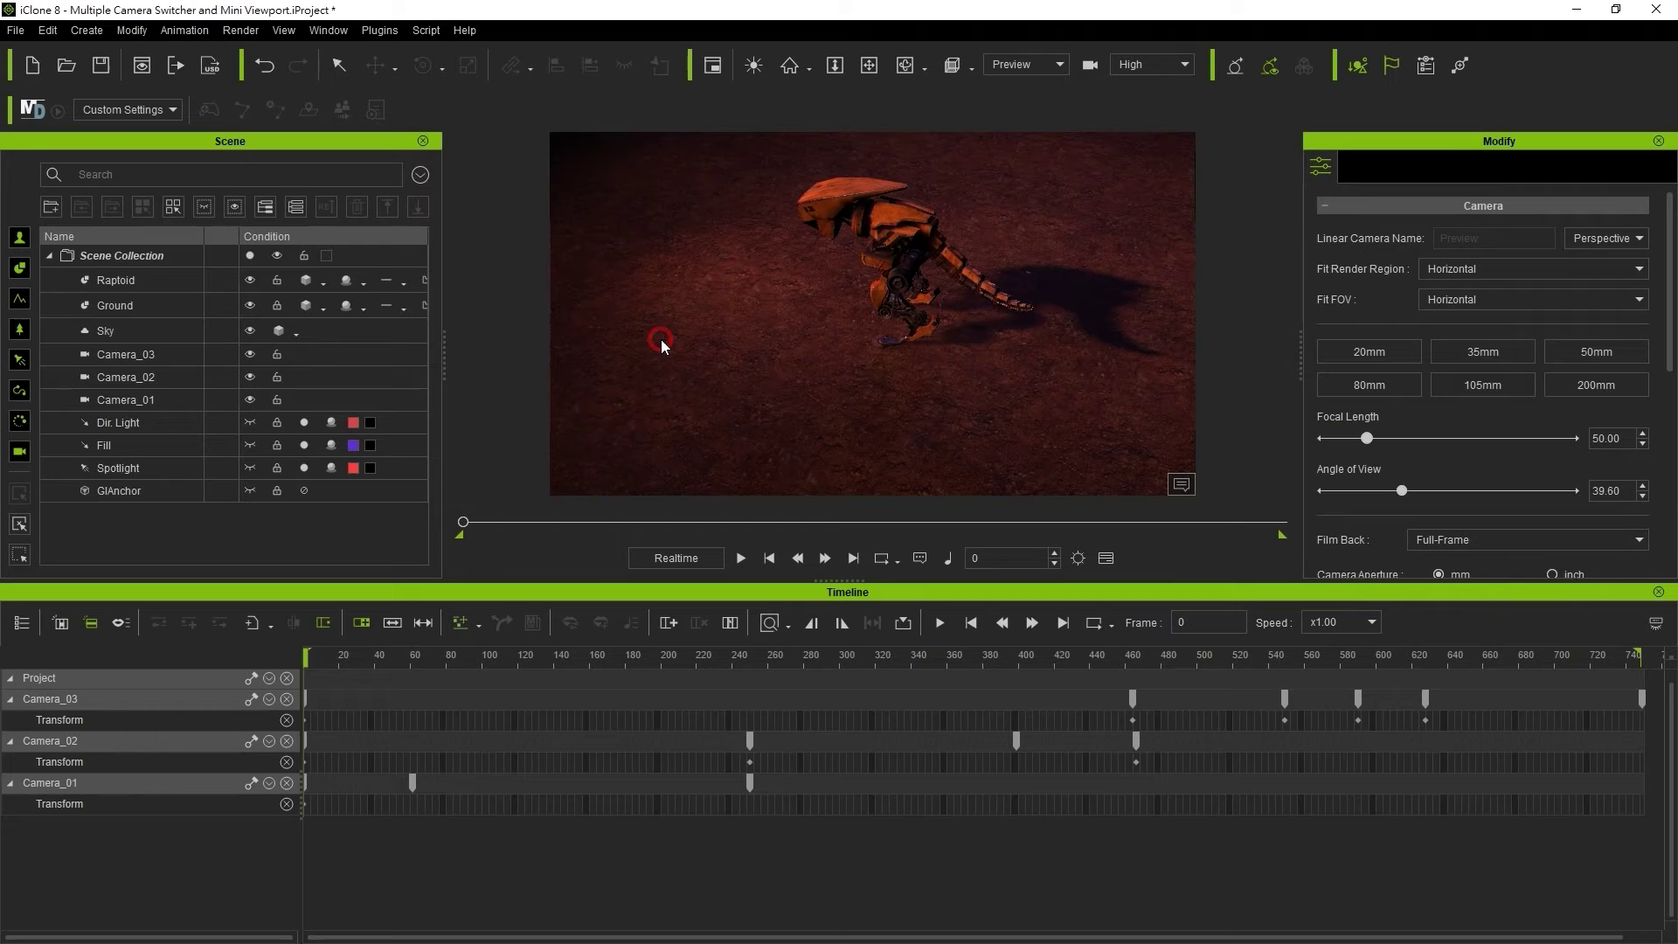
# Dock a slightly widened Mini Viewport panel on the right and hide the Play Bar
pyautogui.click(884, 248)
pyautogui.click(701, 254)
pyautogui.click(351, 31)
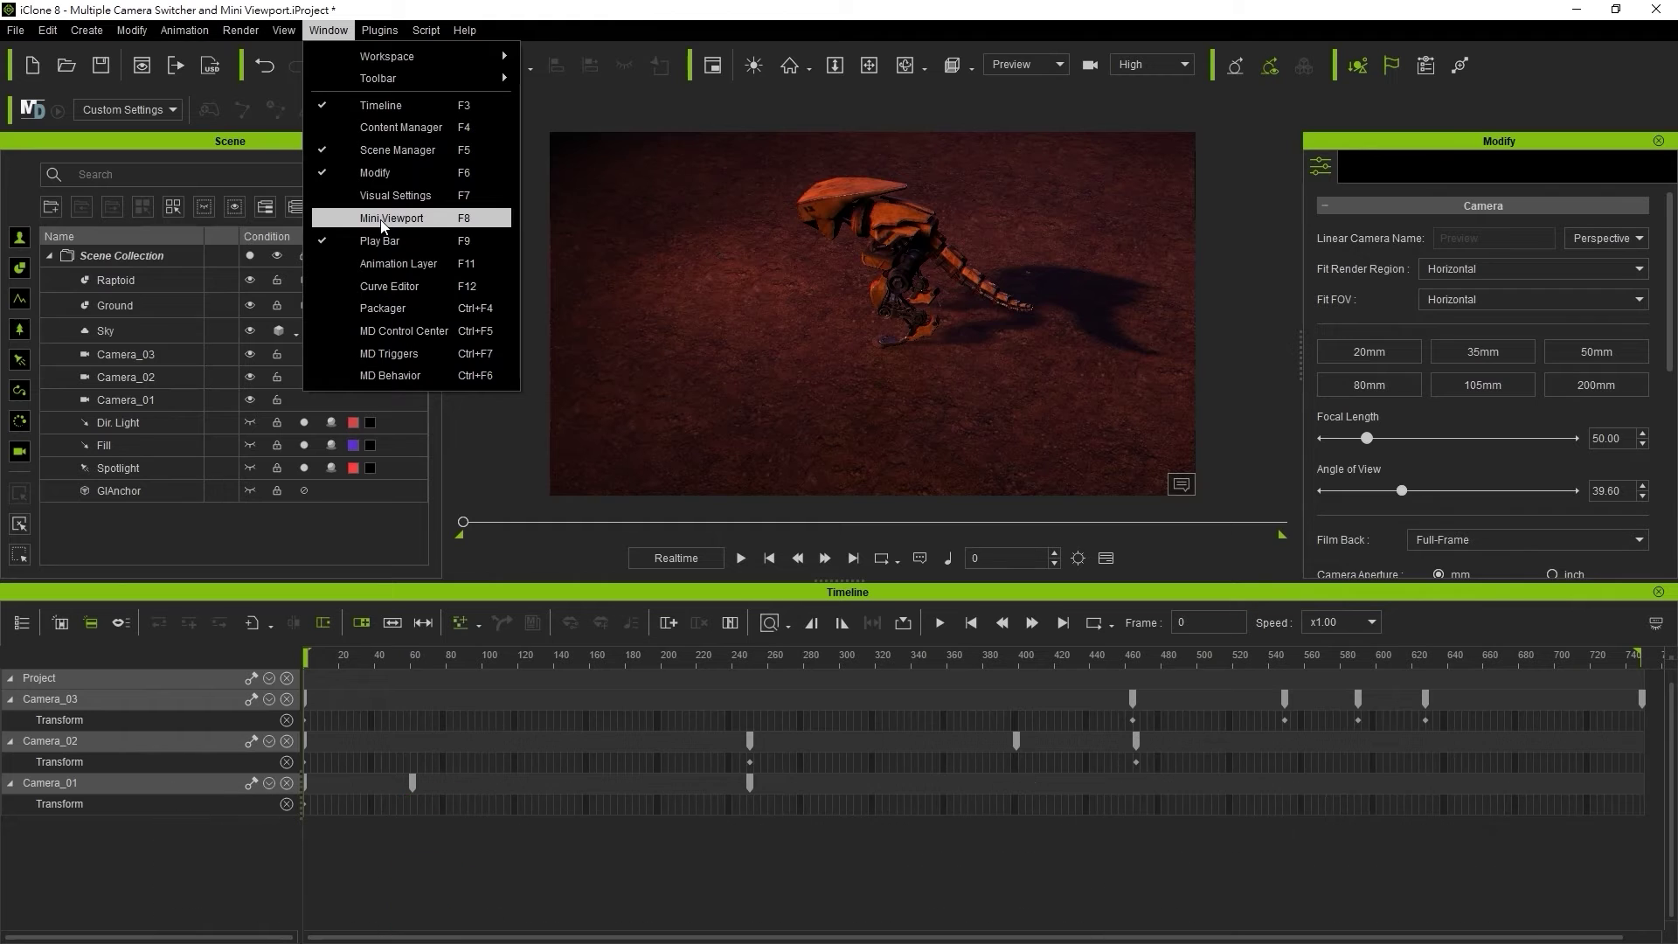
pyautogui.click(431, 225)
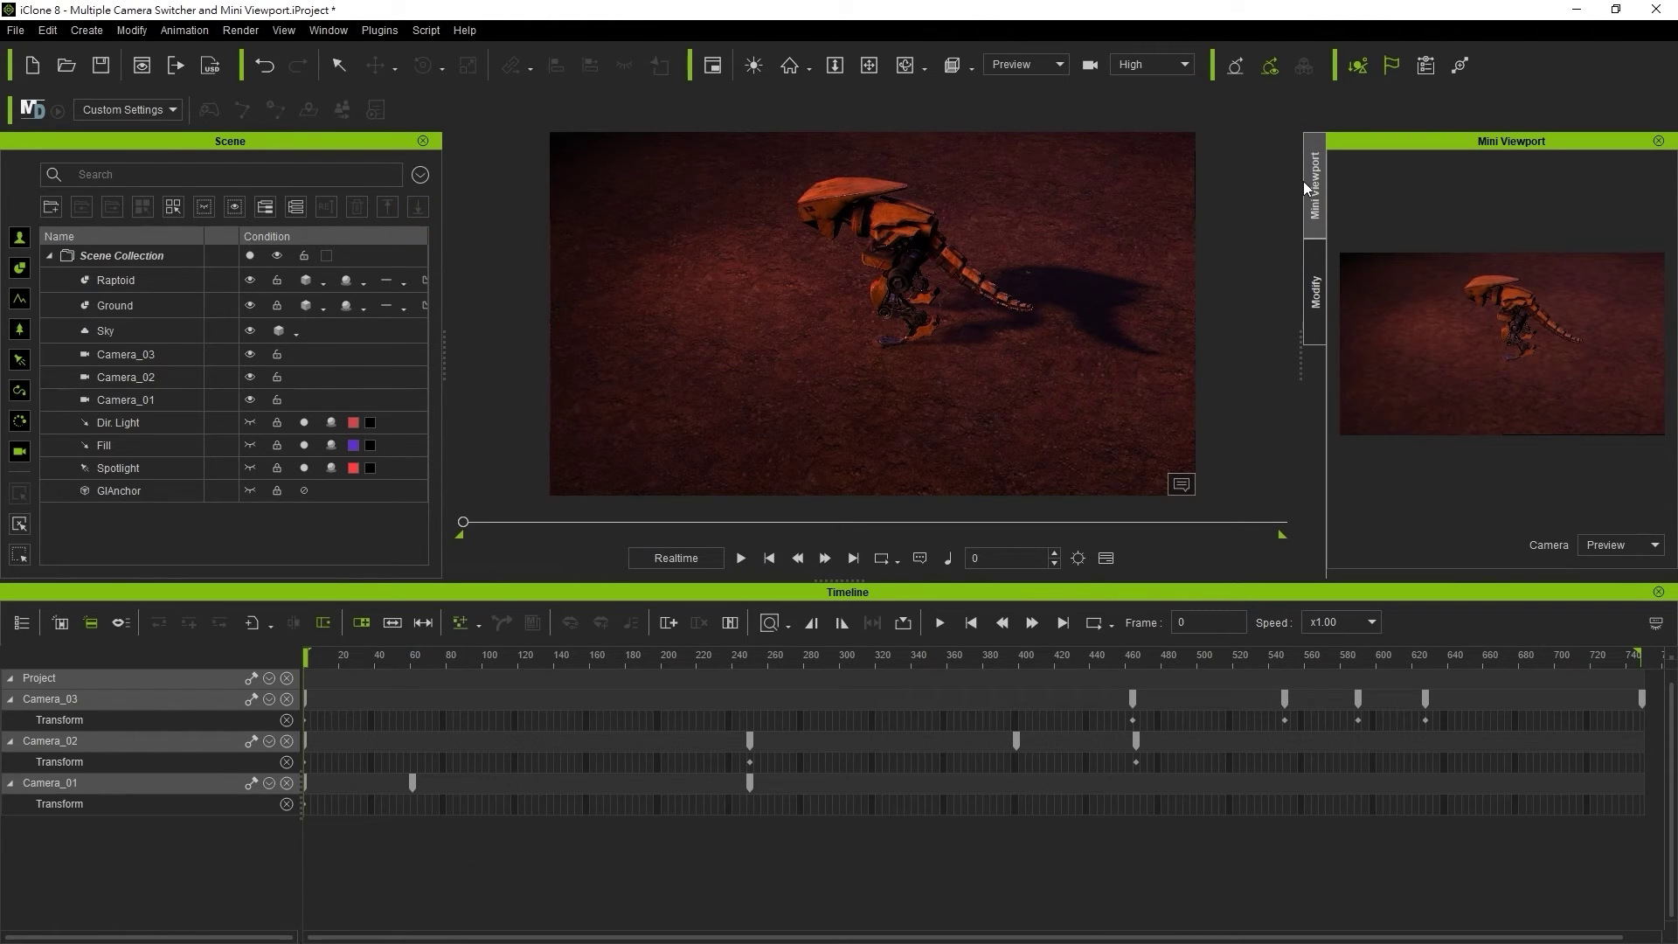
pyautogui.moveTo(1300, 353); pyautogui.dragTo(1155, 367)
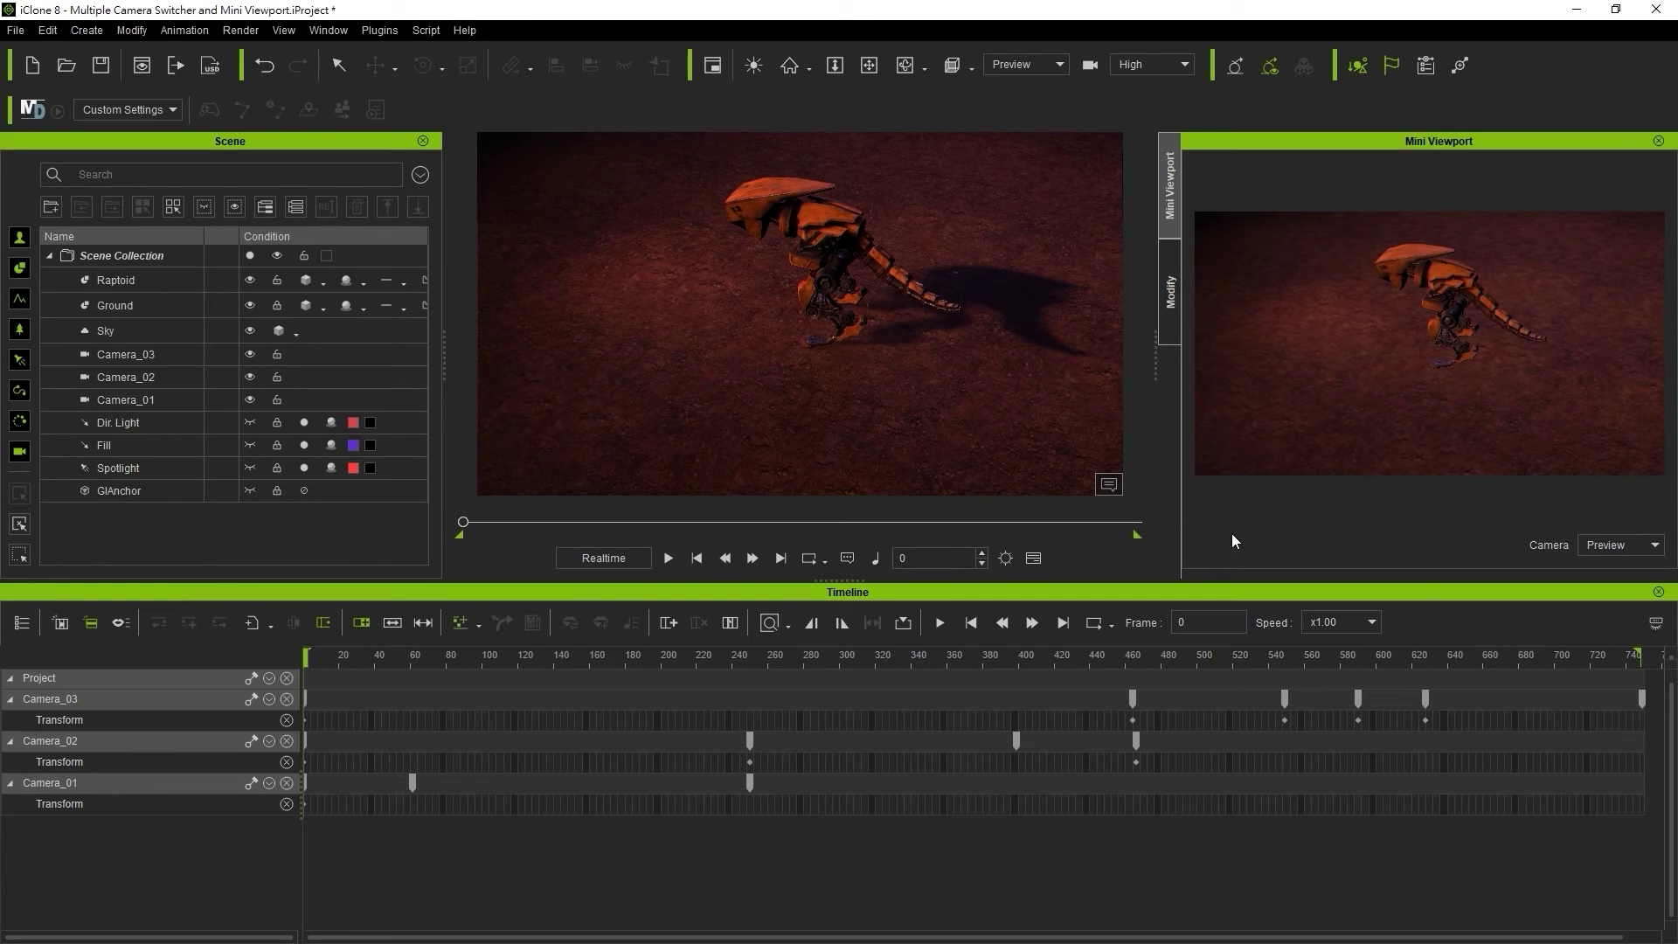
pyautogui.click(1654, 631)
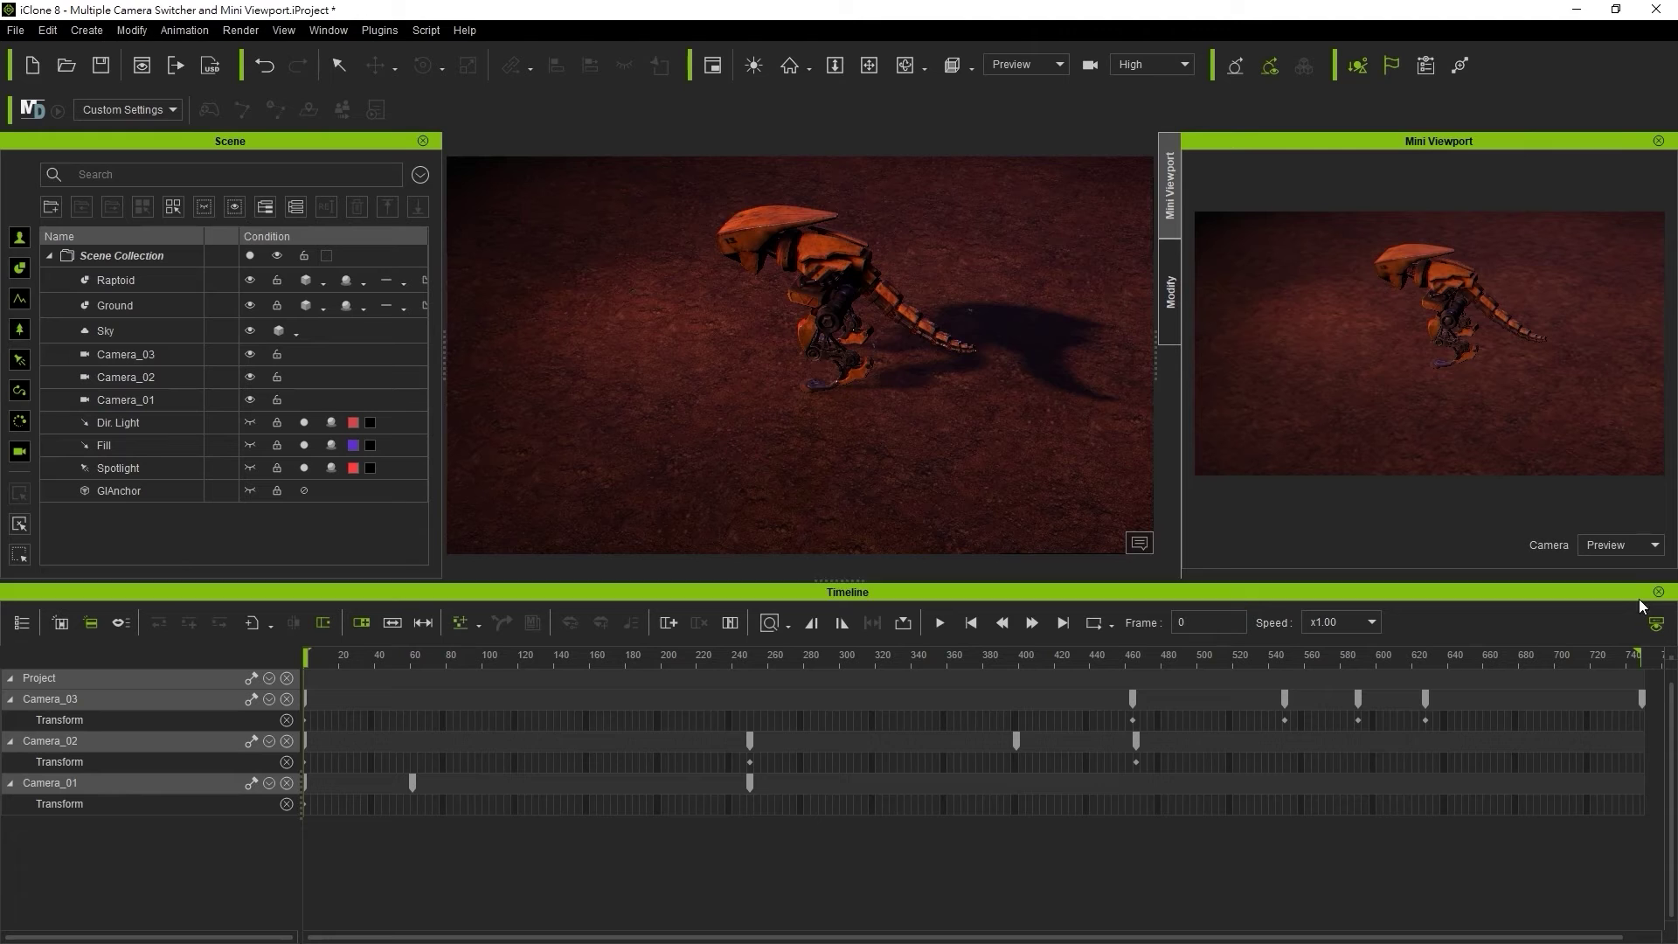
# Set both the Mini Viewport and the main viewport to look through Camera_01
pyautogui.click(1623, 547)
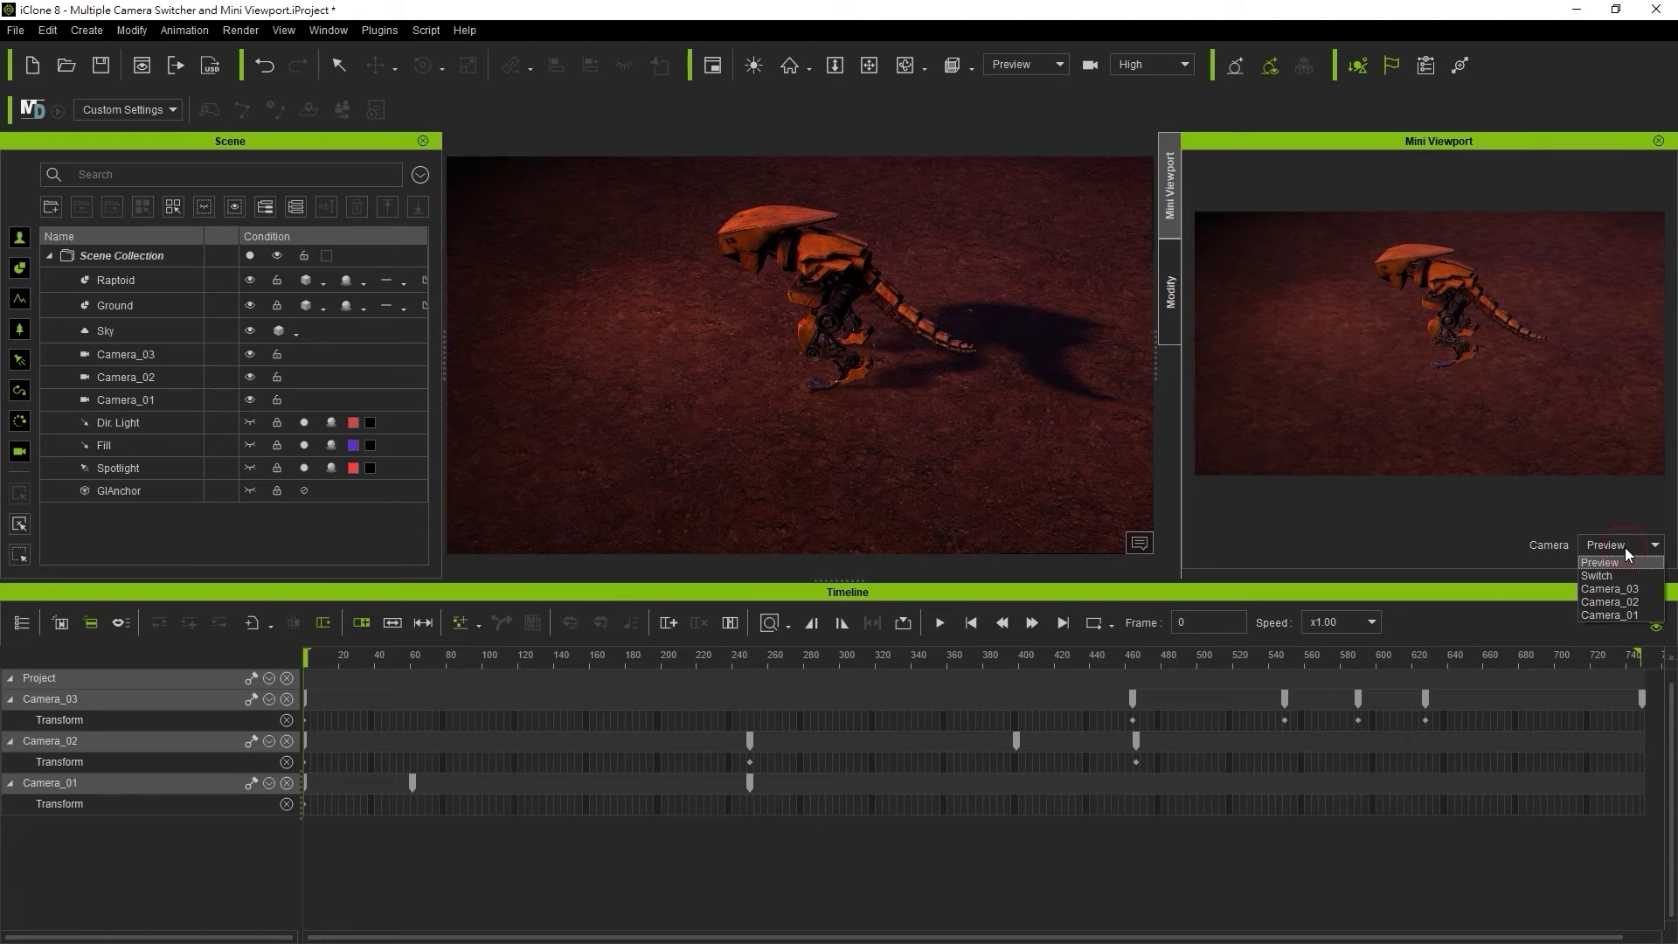
pyautogui.click(1618, 614)
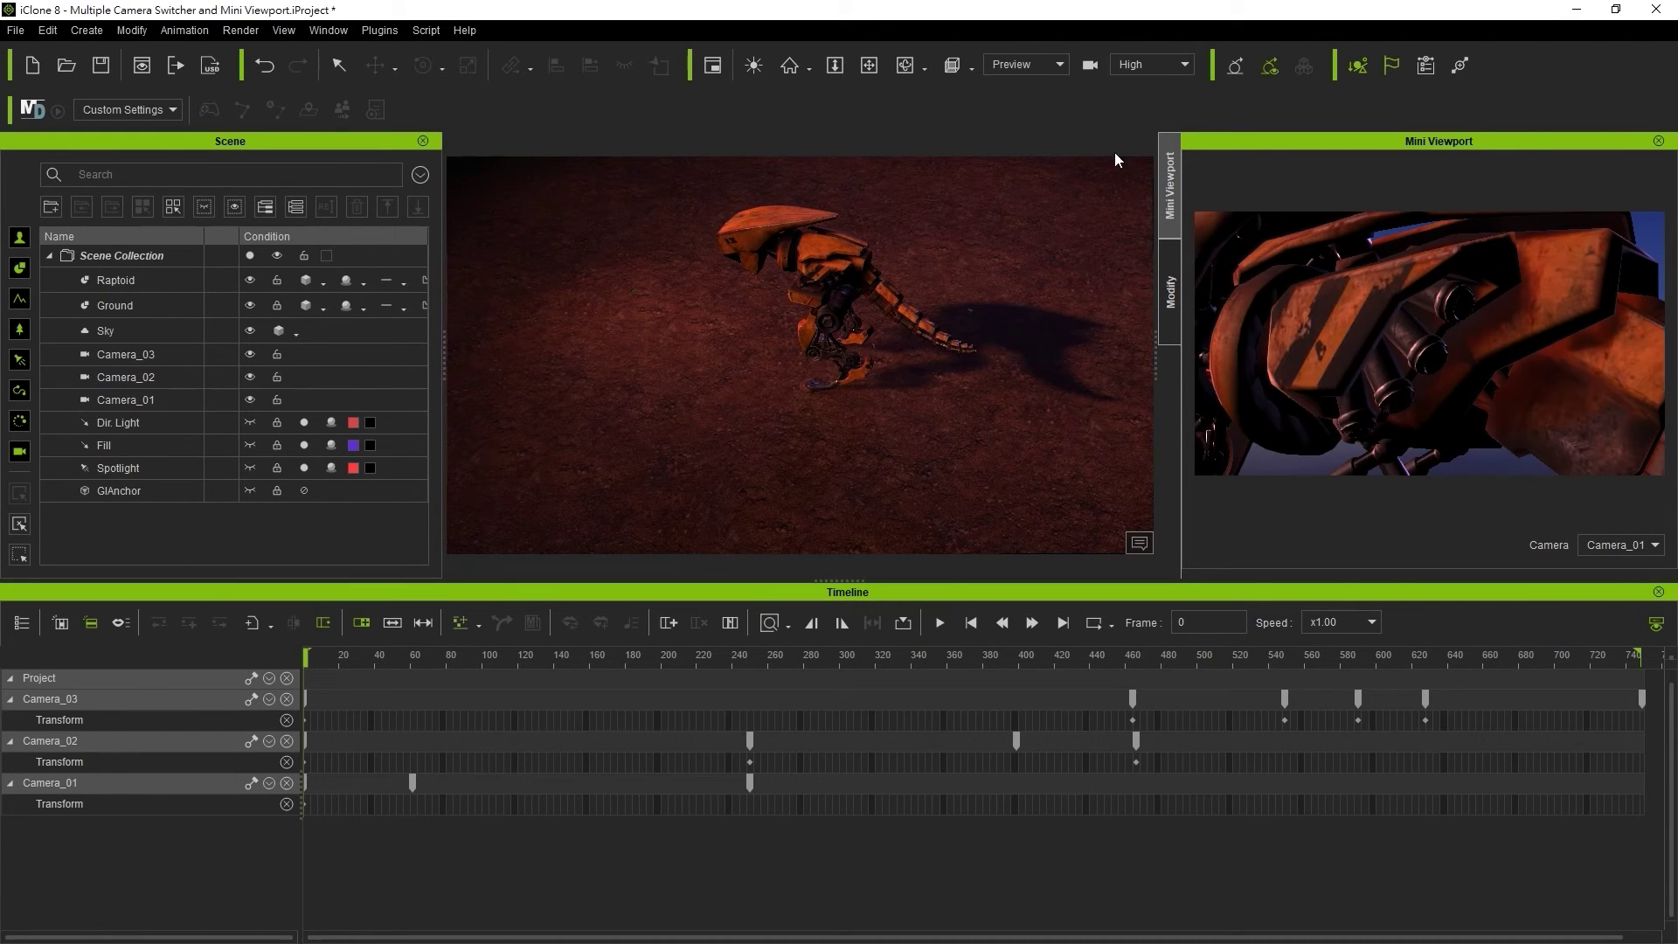
pyautogui.click(1040, 66)
pyautogui.click(1016, 134)
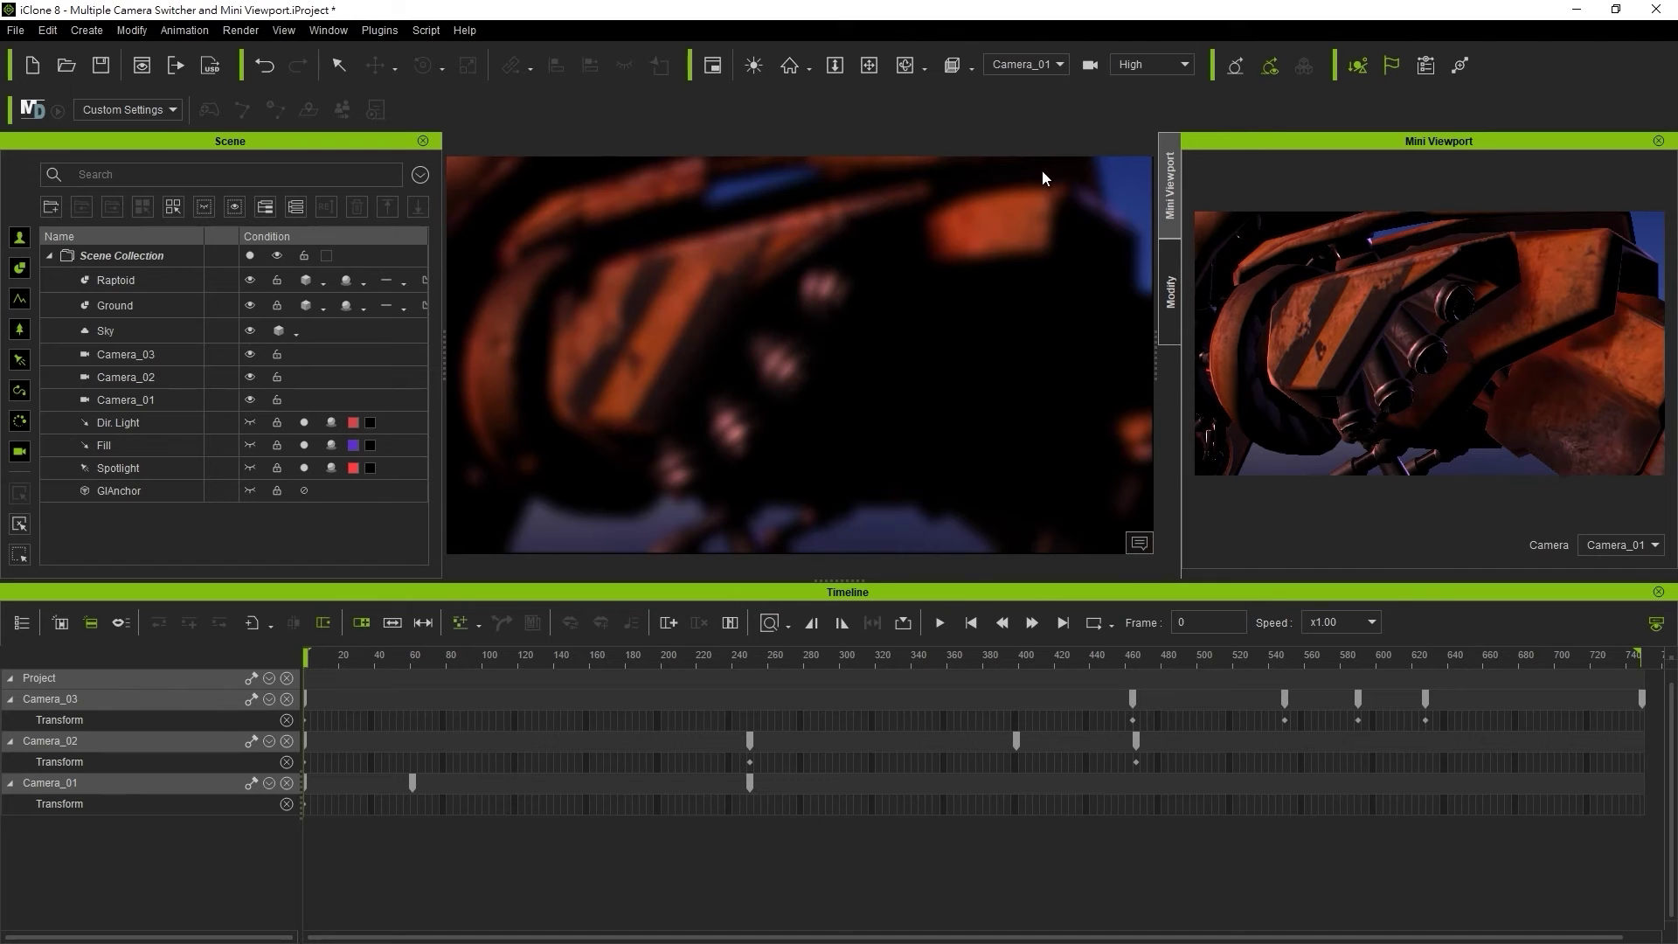
# Set the Mini Viewport camera to Switch after previewing the camera motion
pyautogui.moveTo(310, 661)
pyautogui.mouseDown()
pyautogui.moveTo(536, 654)
pyautogui.moveTo(331, 654)
pyautogui.mouseUp()
pyautogui.click(1615, 546)
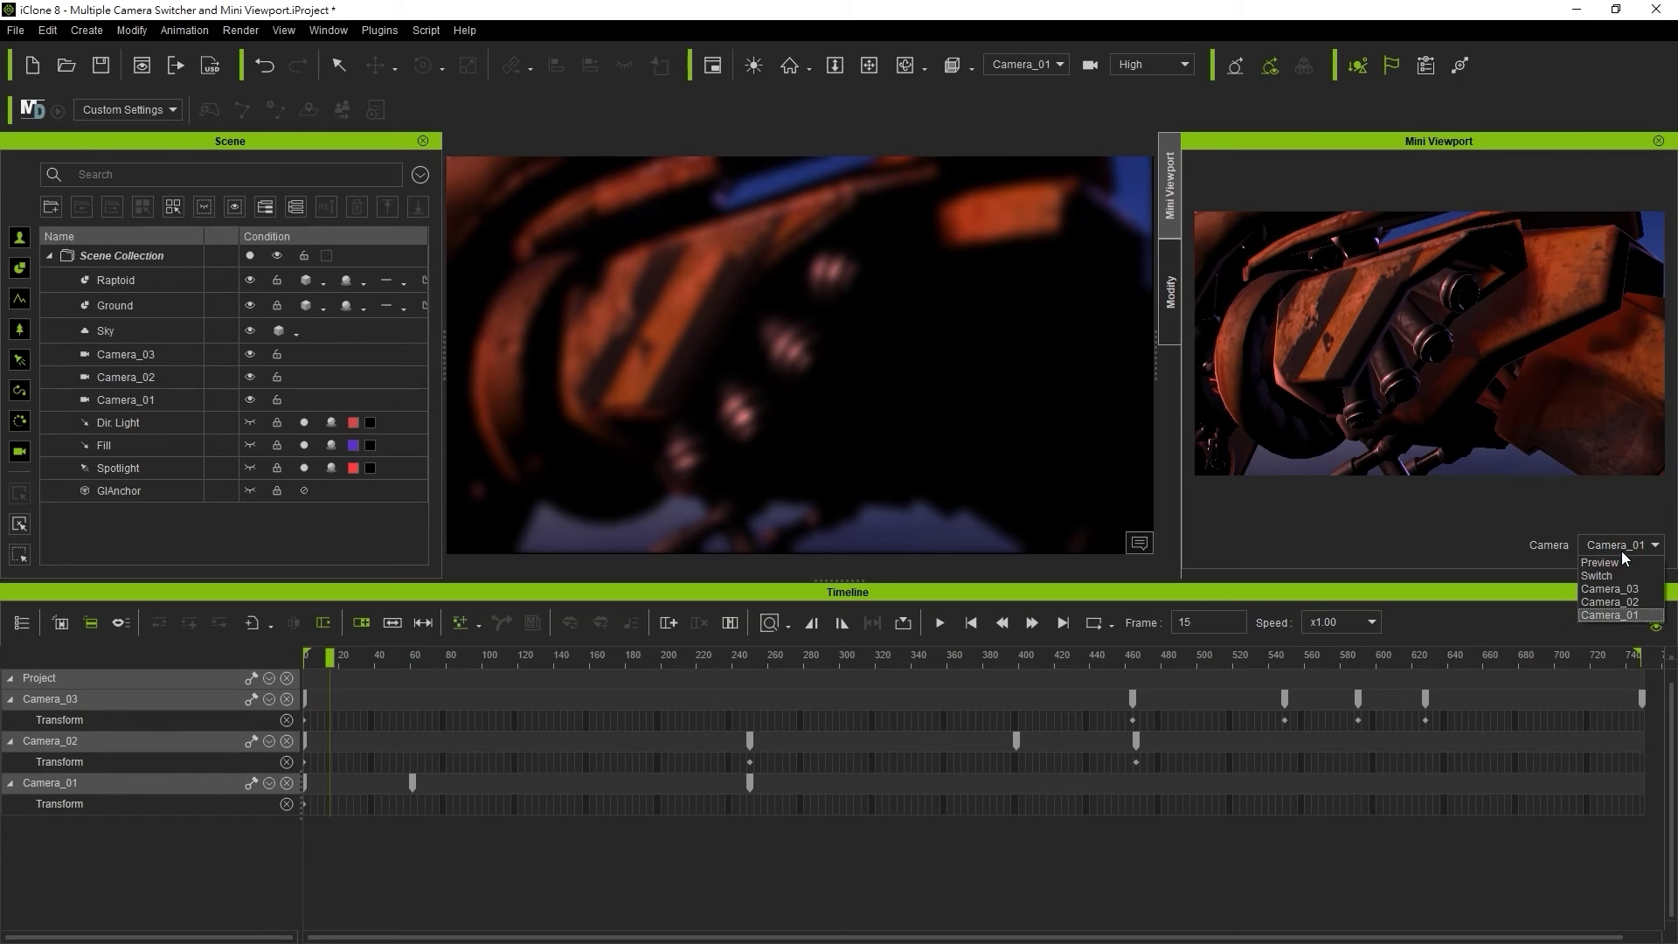
pyautogui.click(1608, 575)
# Back at the first frame, add a Switcher track under the Project track
pyautogui.moveTo(328, 665); pyautogui.dragTo(256, 664)
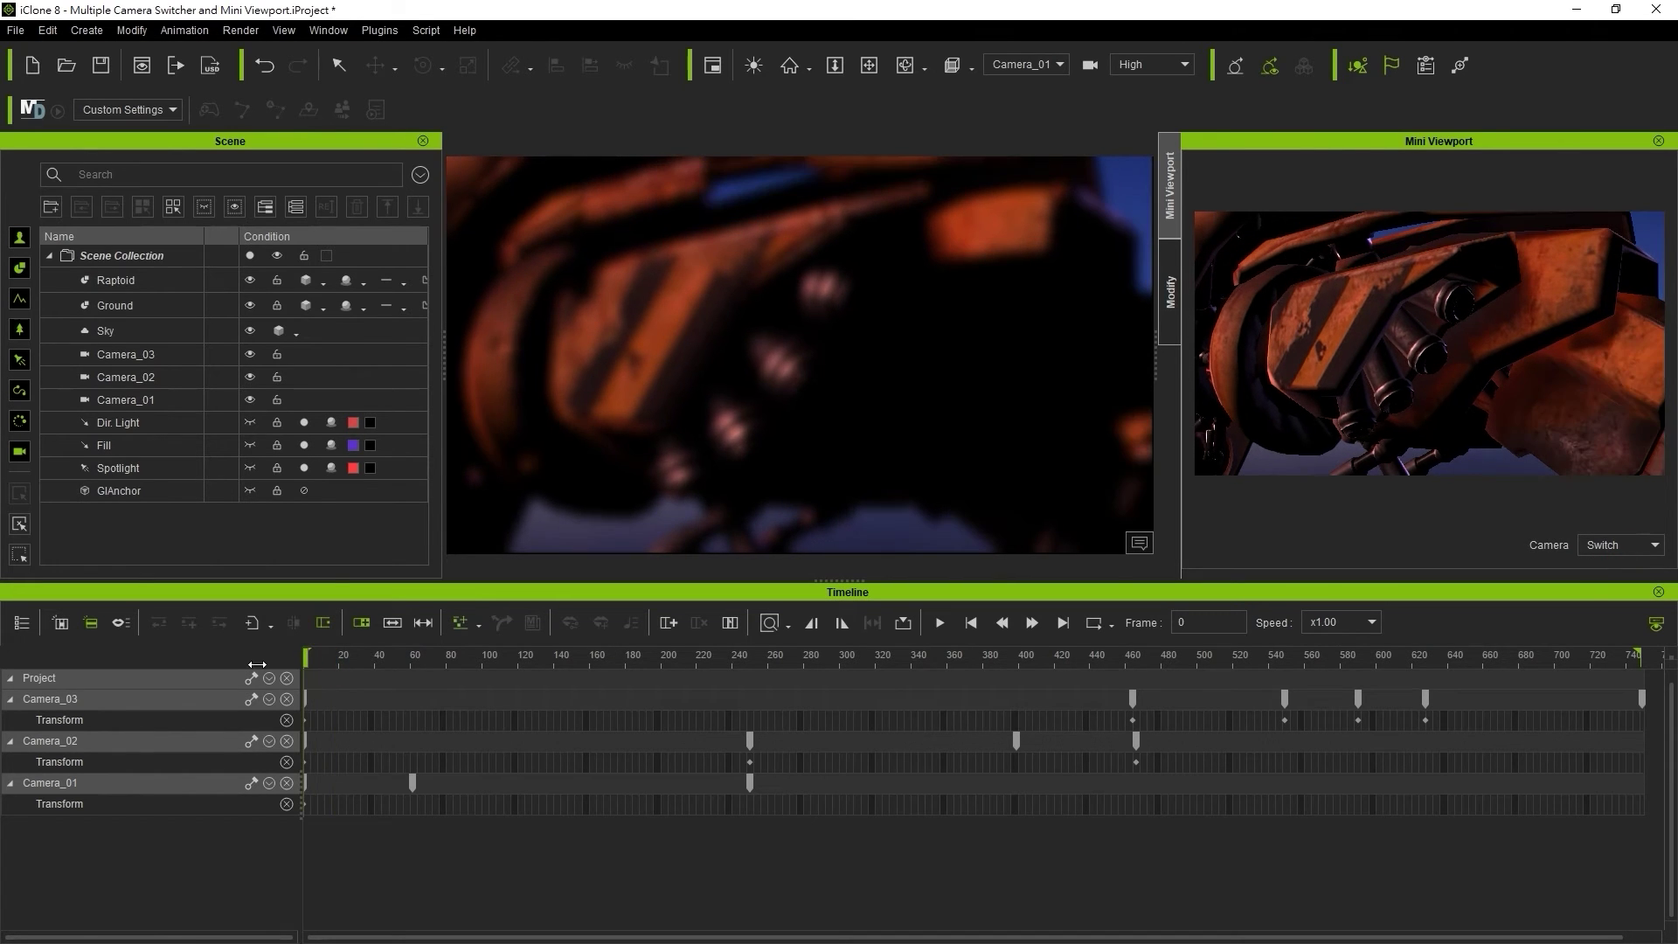
pyautogui.click(22, 623)
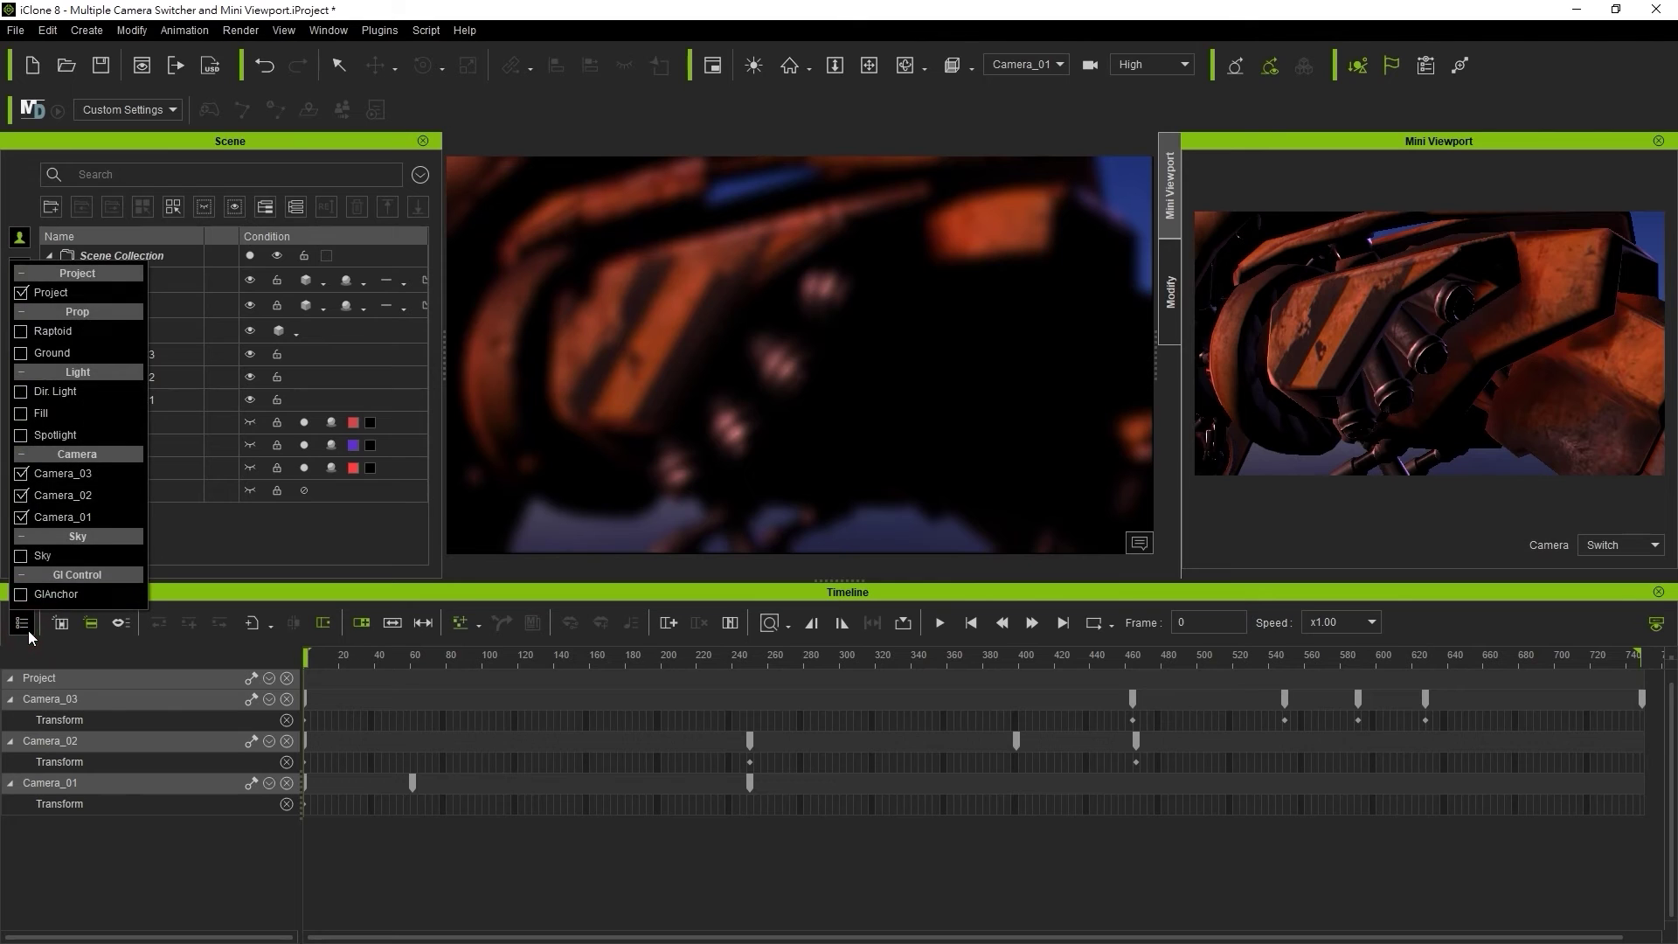
pyautogui.click(267, 679)
pyautogui.click(280, 717)
pyautogui.click(191, 699)
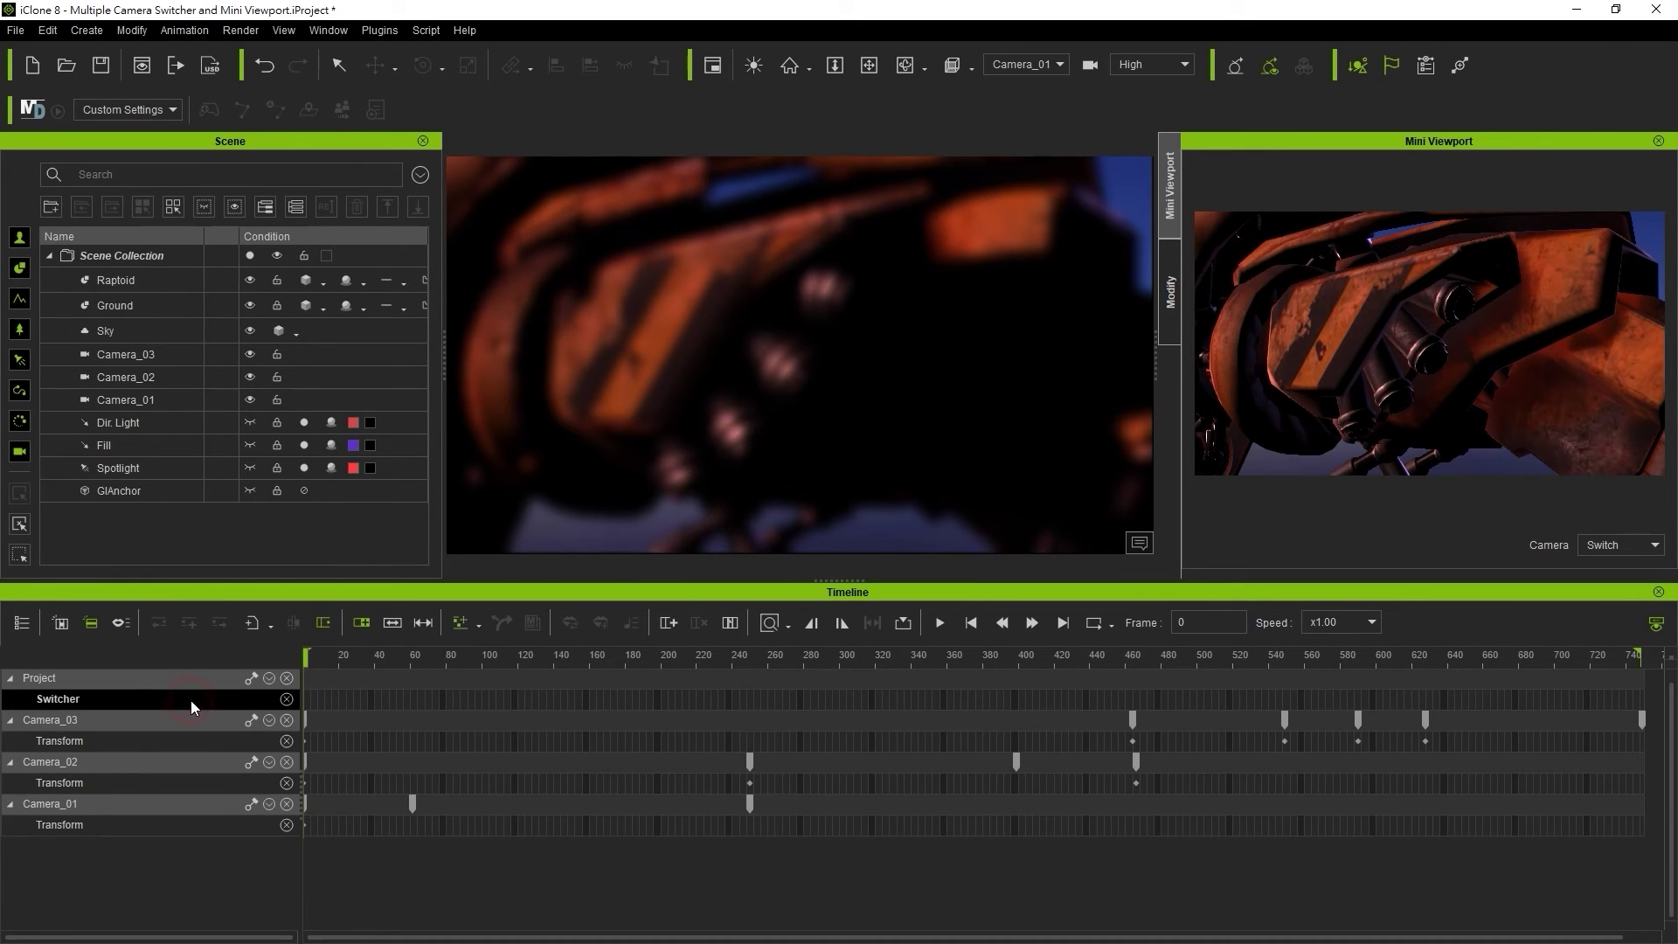
# Add a Switcher key cutting to Camera_01 at frame 0
pyautogui.rightClick(305, 699)
pyautogui.moveTo(484, 823)
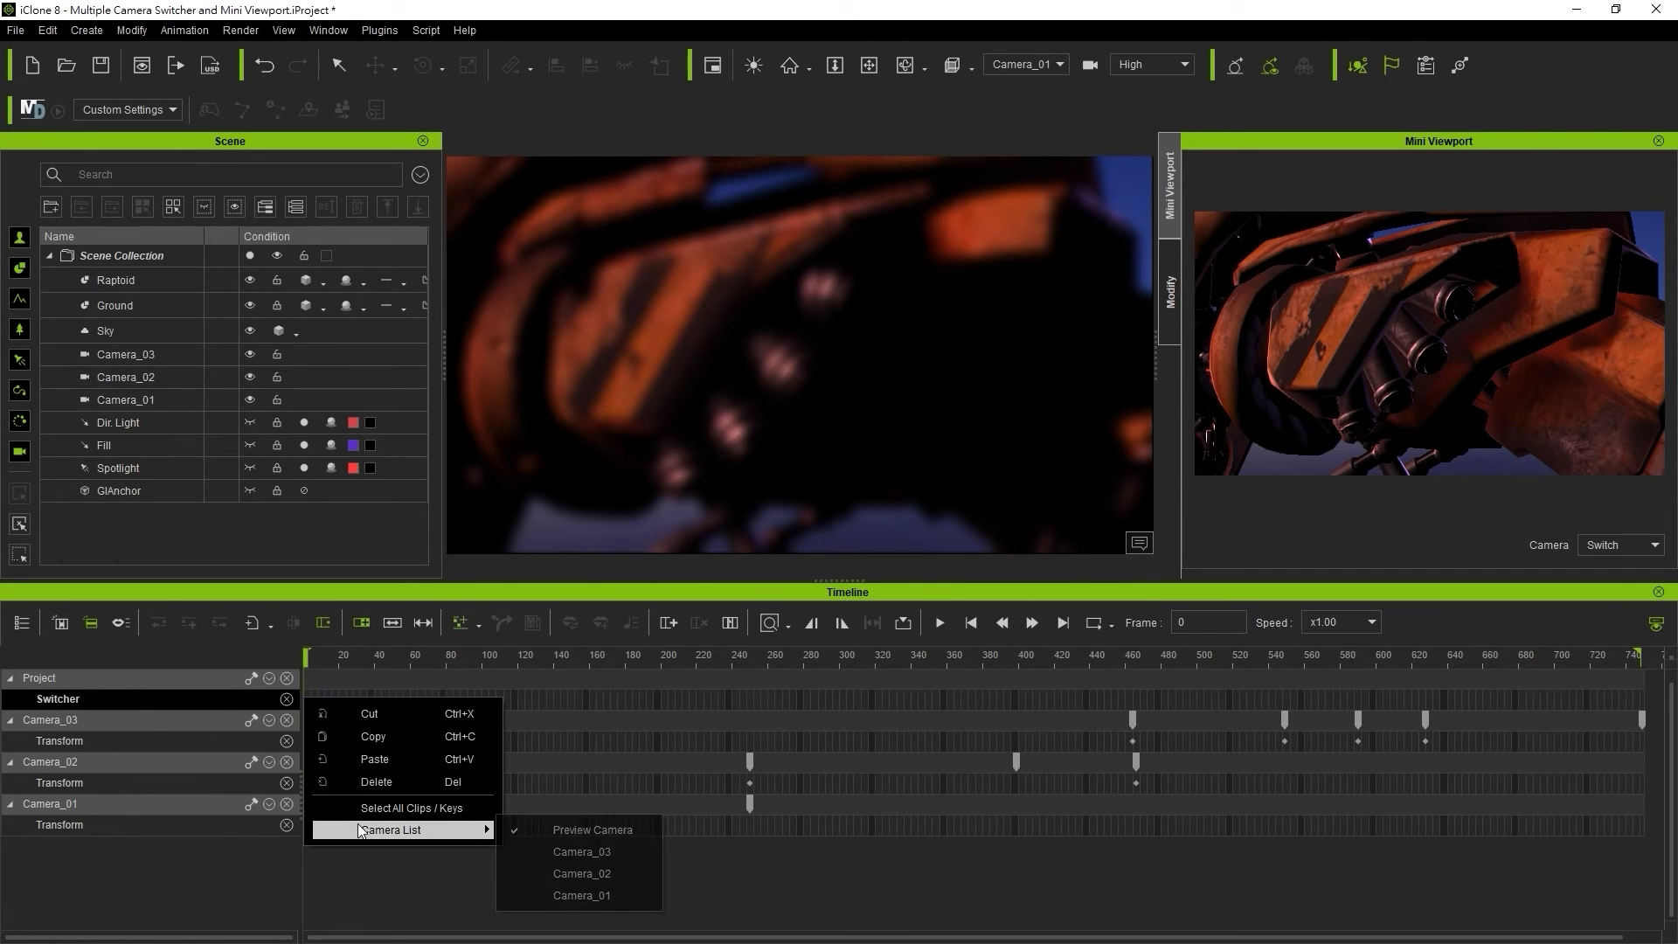
pyautogui.click(573, 896)
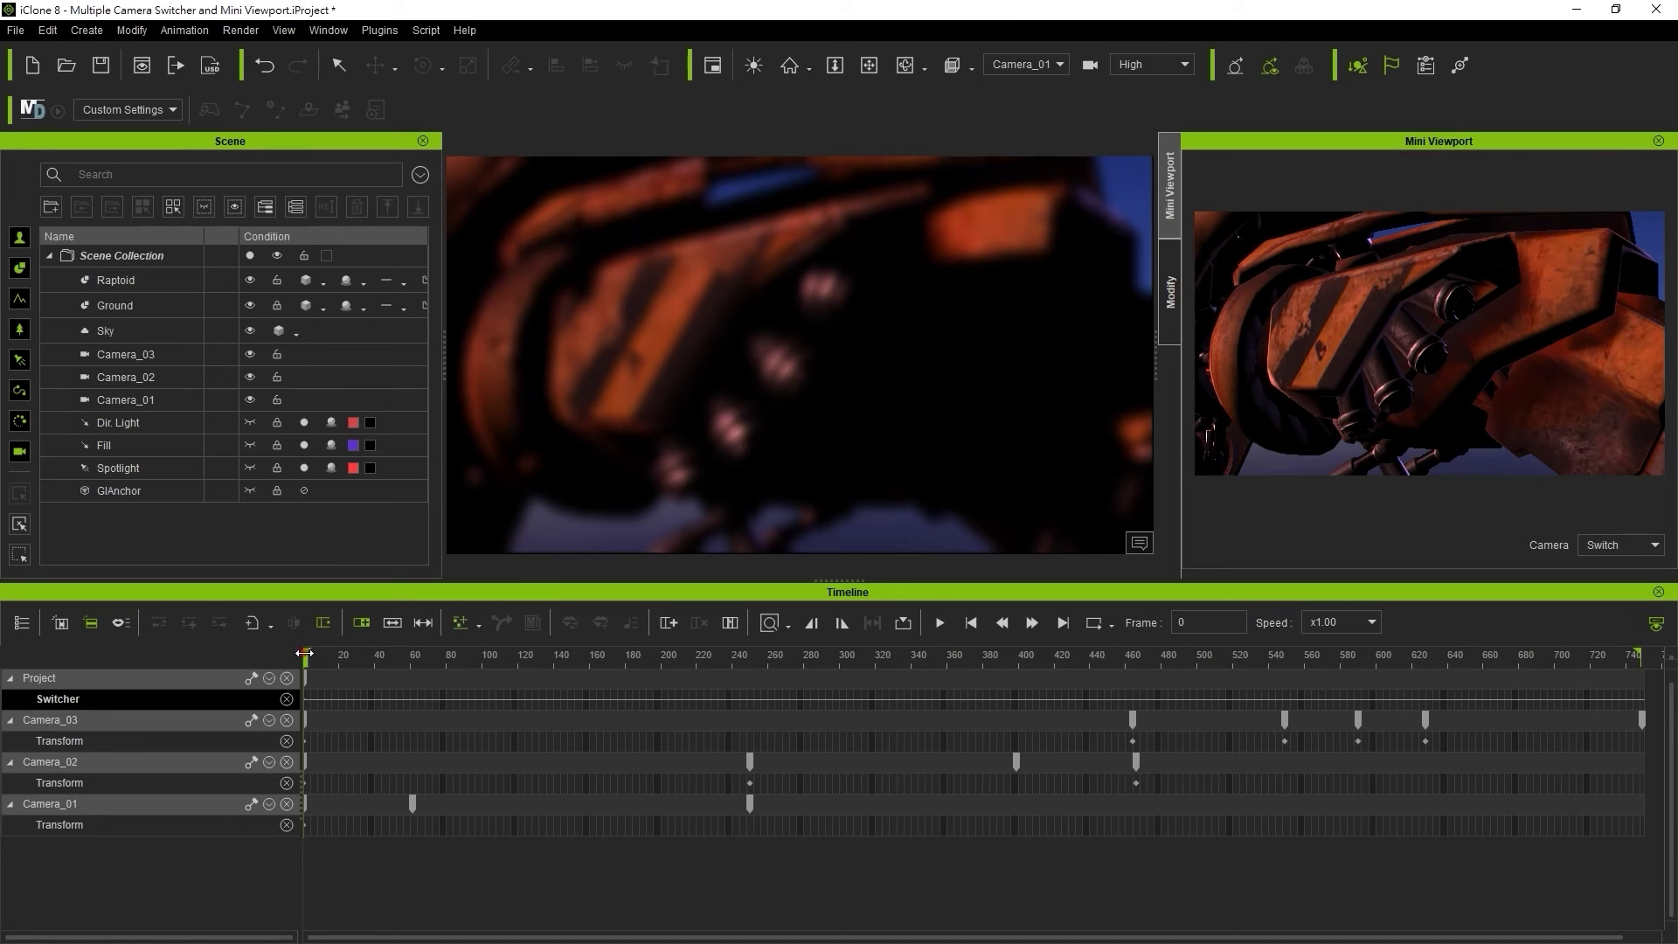
# Preview through Camera_02, then add a Switcher cut to Camera_02 at frame 242
pyautogui.moveTo(304, 653); pyautogui.dragTo(466, 649)
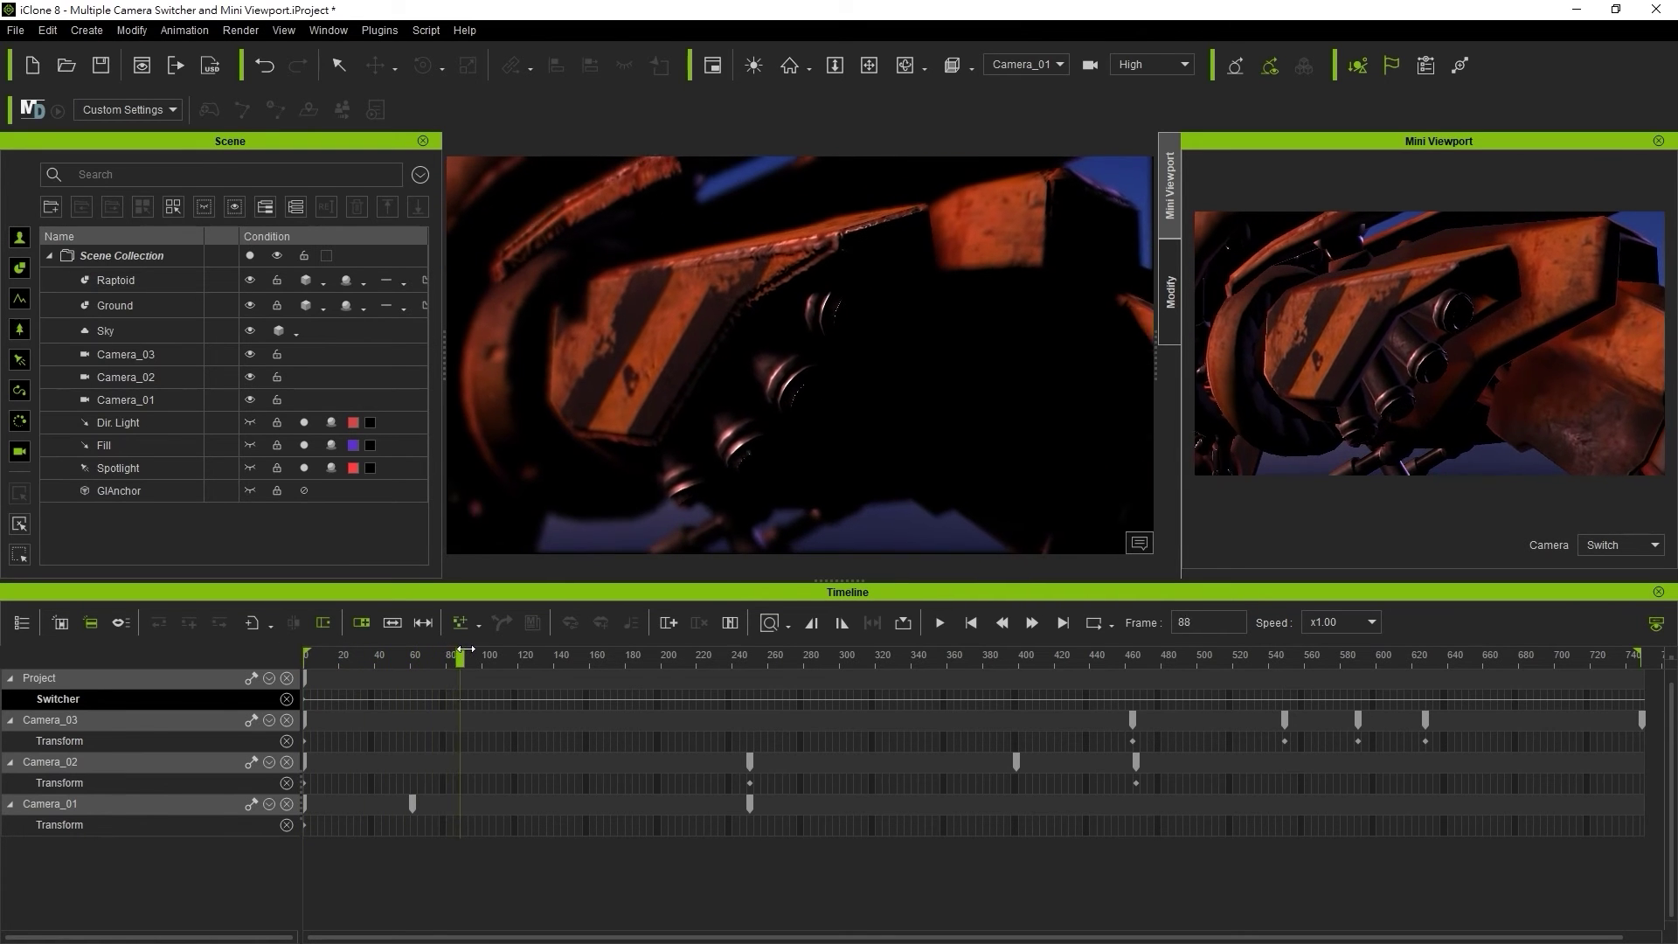
pyautogui.click(1031, 68)
pyautogui.click(1027, 123)
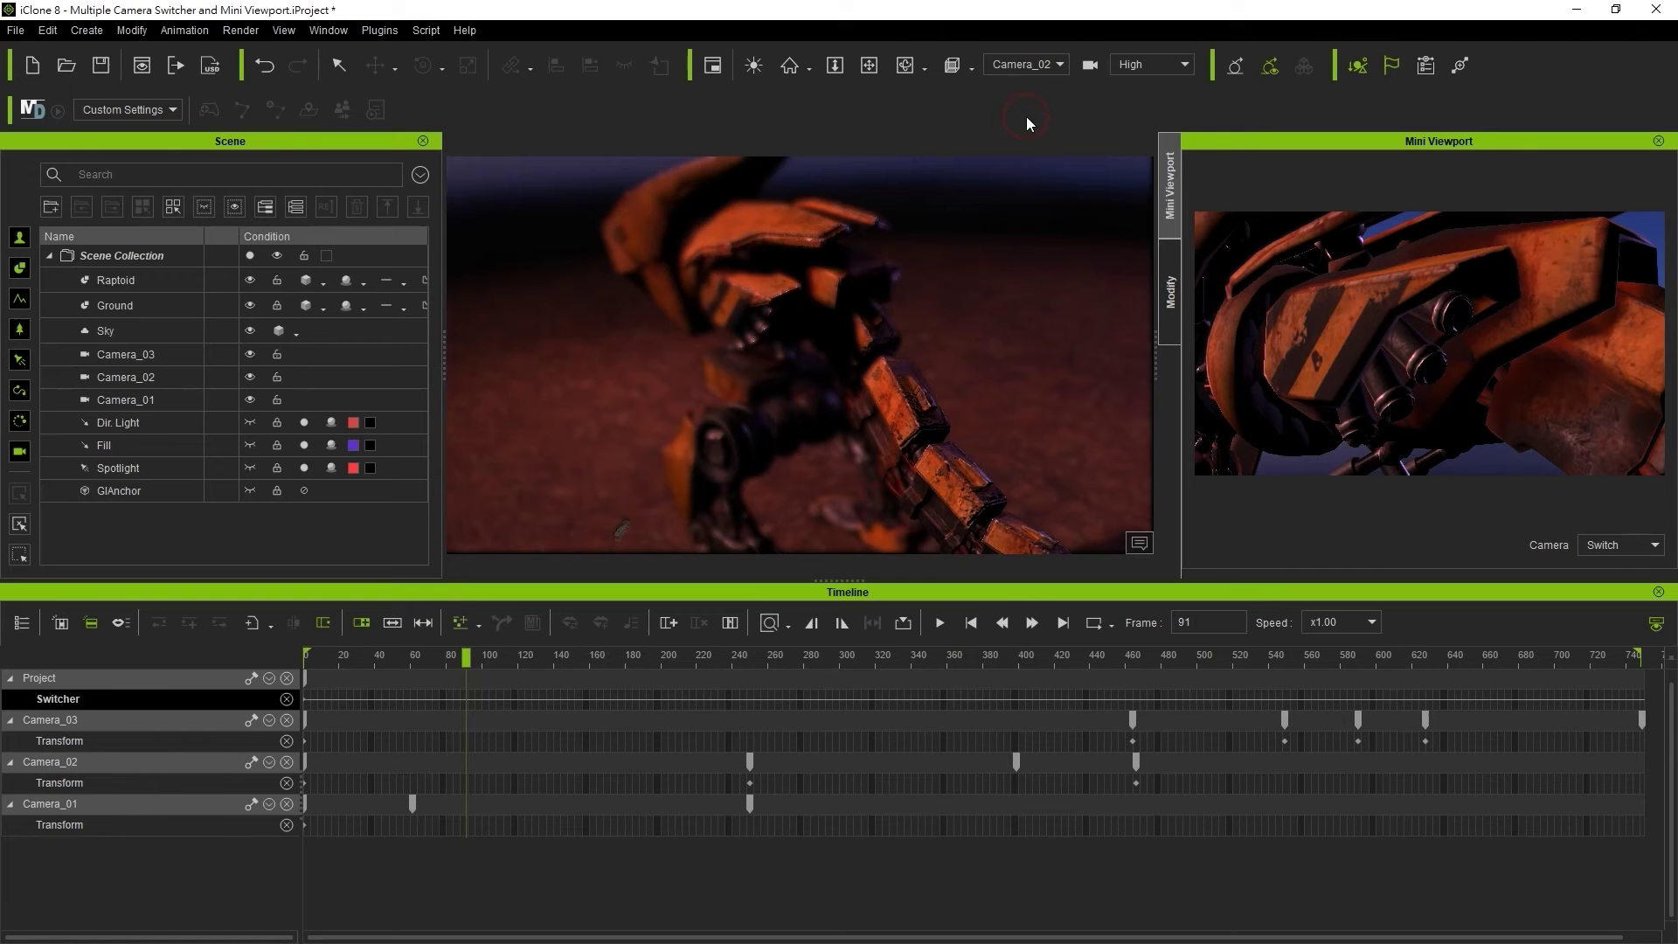
pyautogui.moveTo(472, 647); pyautogui.dragTo(742, 659)
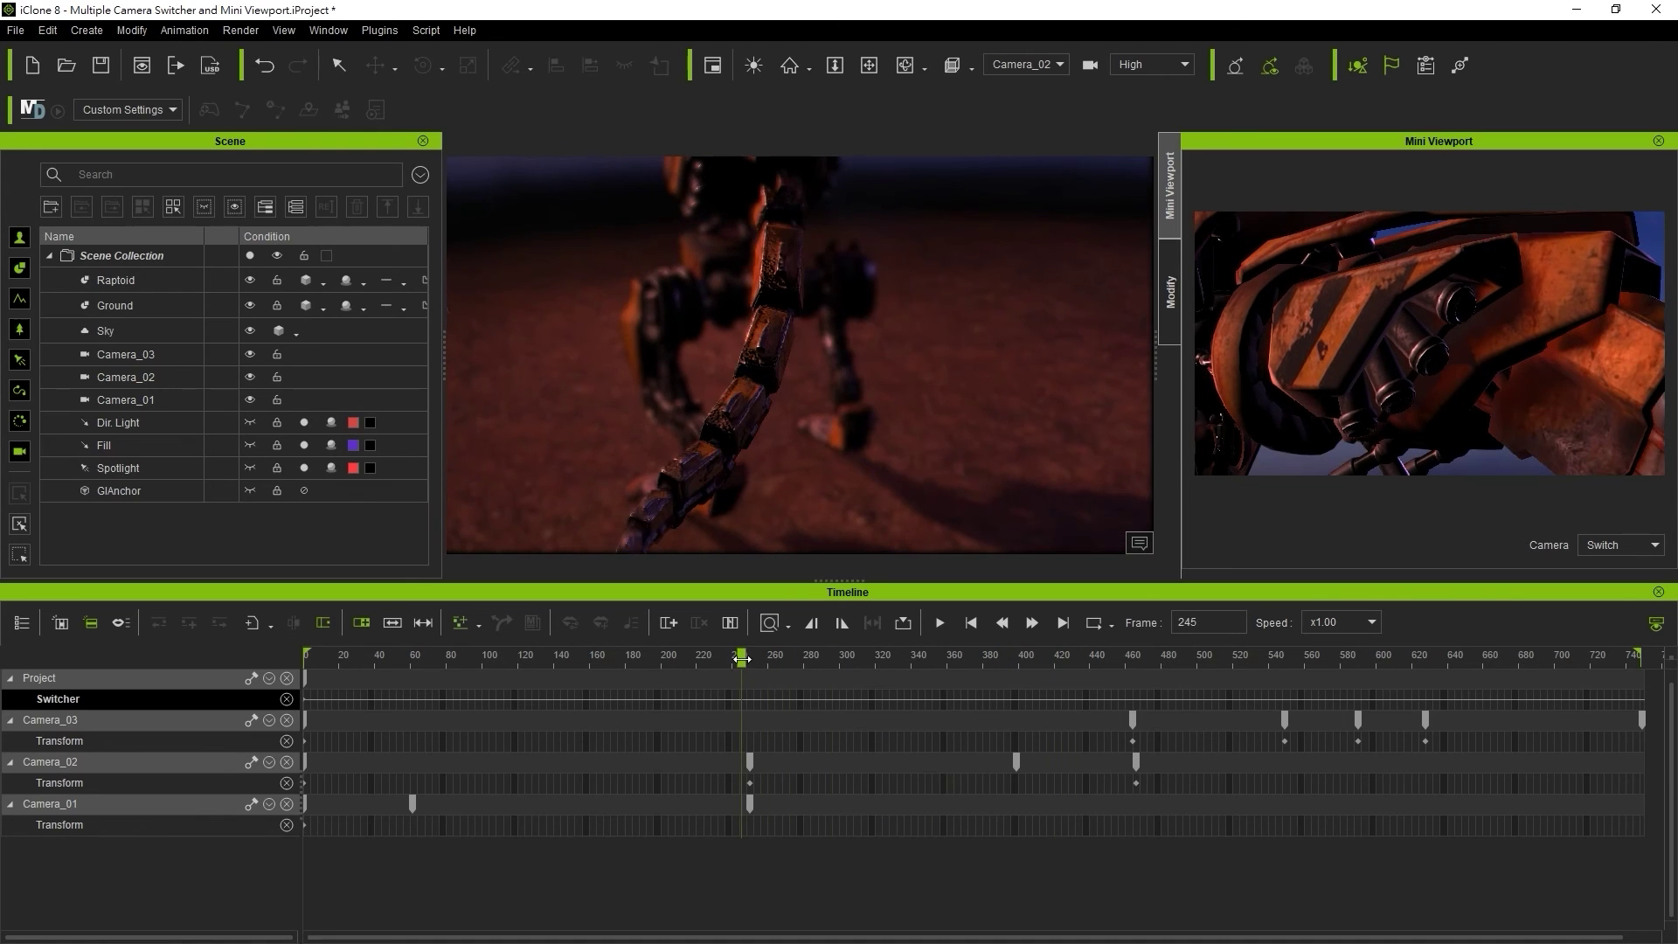
pyautogui.rightClick(738, 701)
pyautogui.moveTo(805, 827)
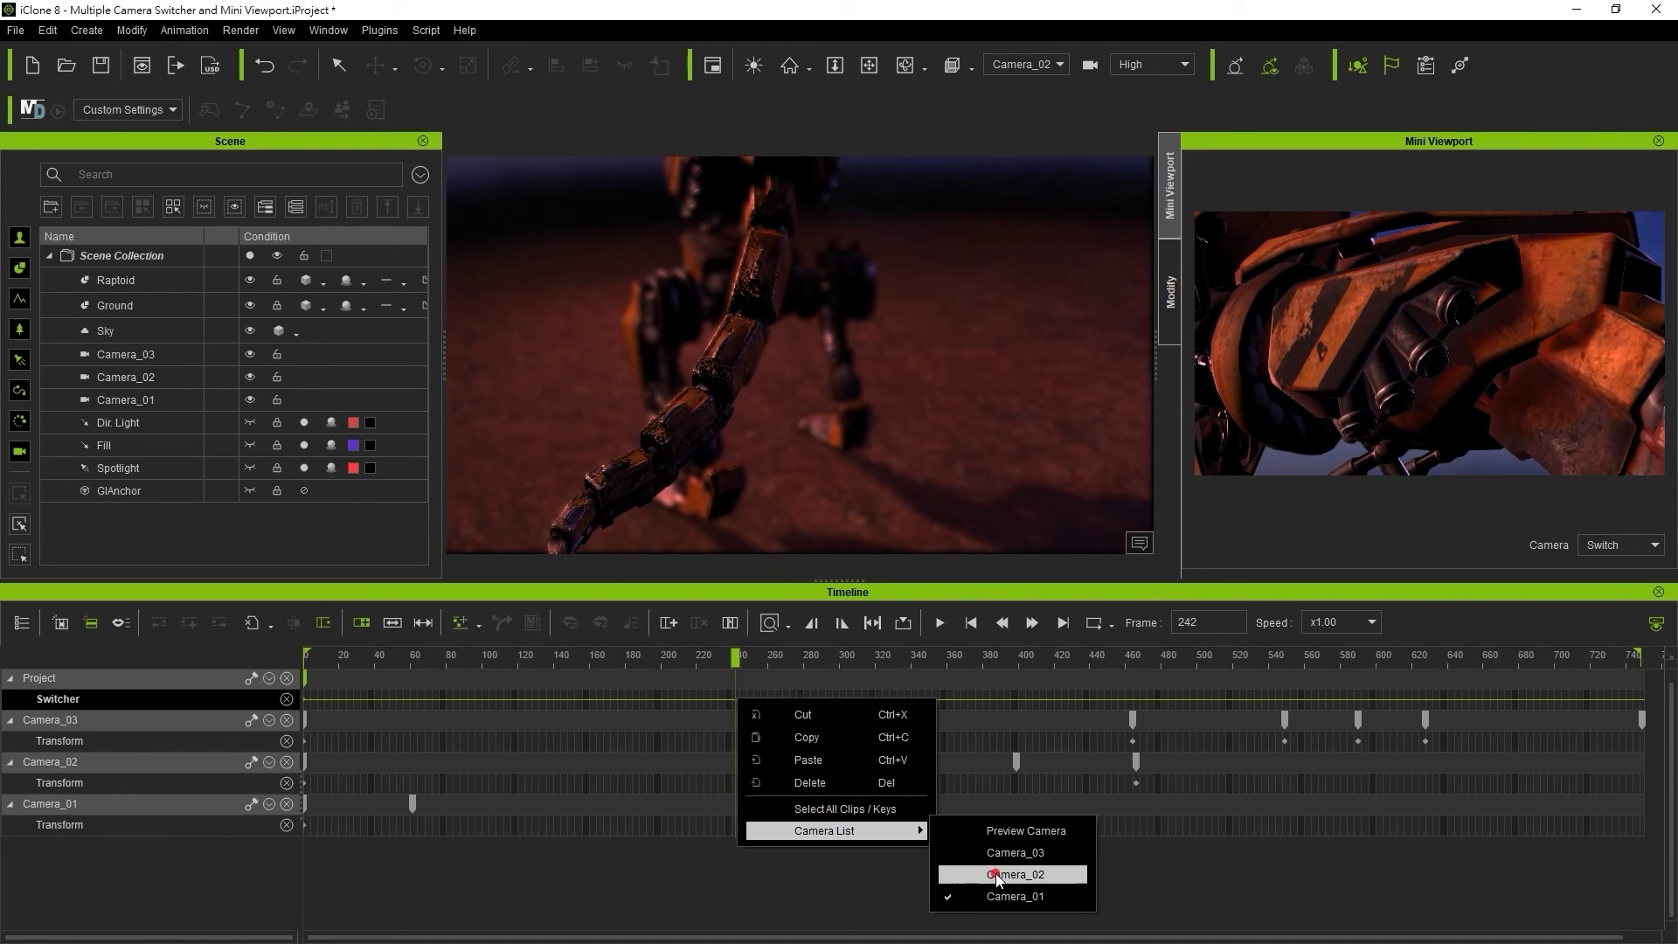
pyautogui.click(996, 874)
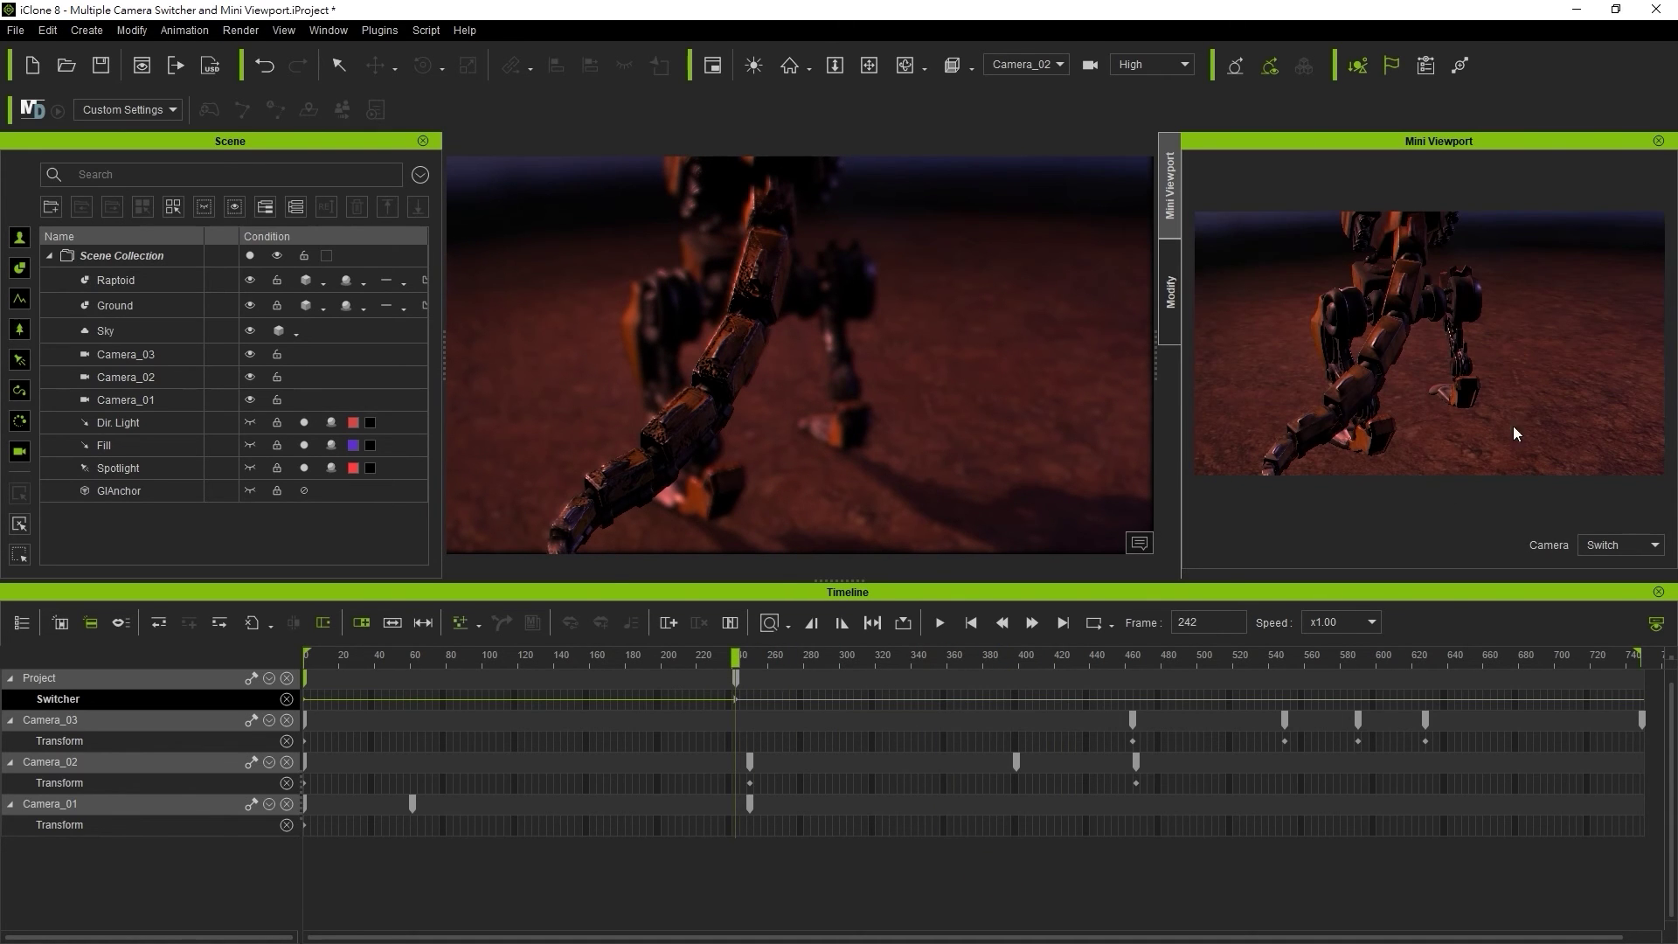
# Preview through Camera_03, then add a Switcher cut to Camera_03 at frame 544
pyautogui.moveTo(737, 652)
pyautogui.mouseDown()
pyautogui.moveTo(565, 652)
pyautogui.moveTo(744, 653)
pyautogui.mouseUp()
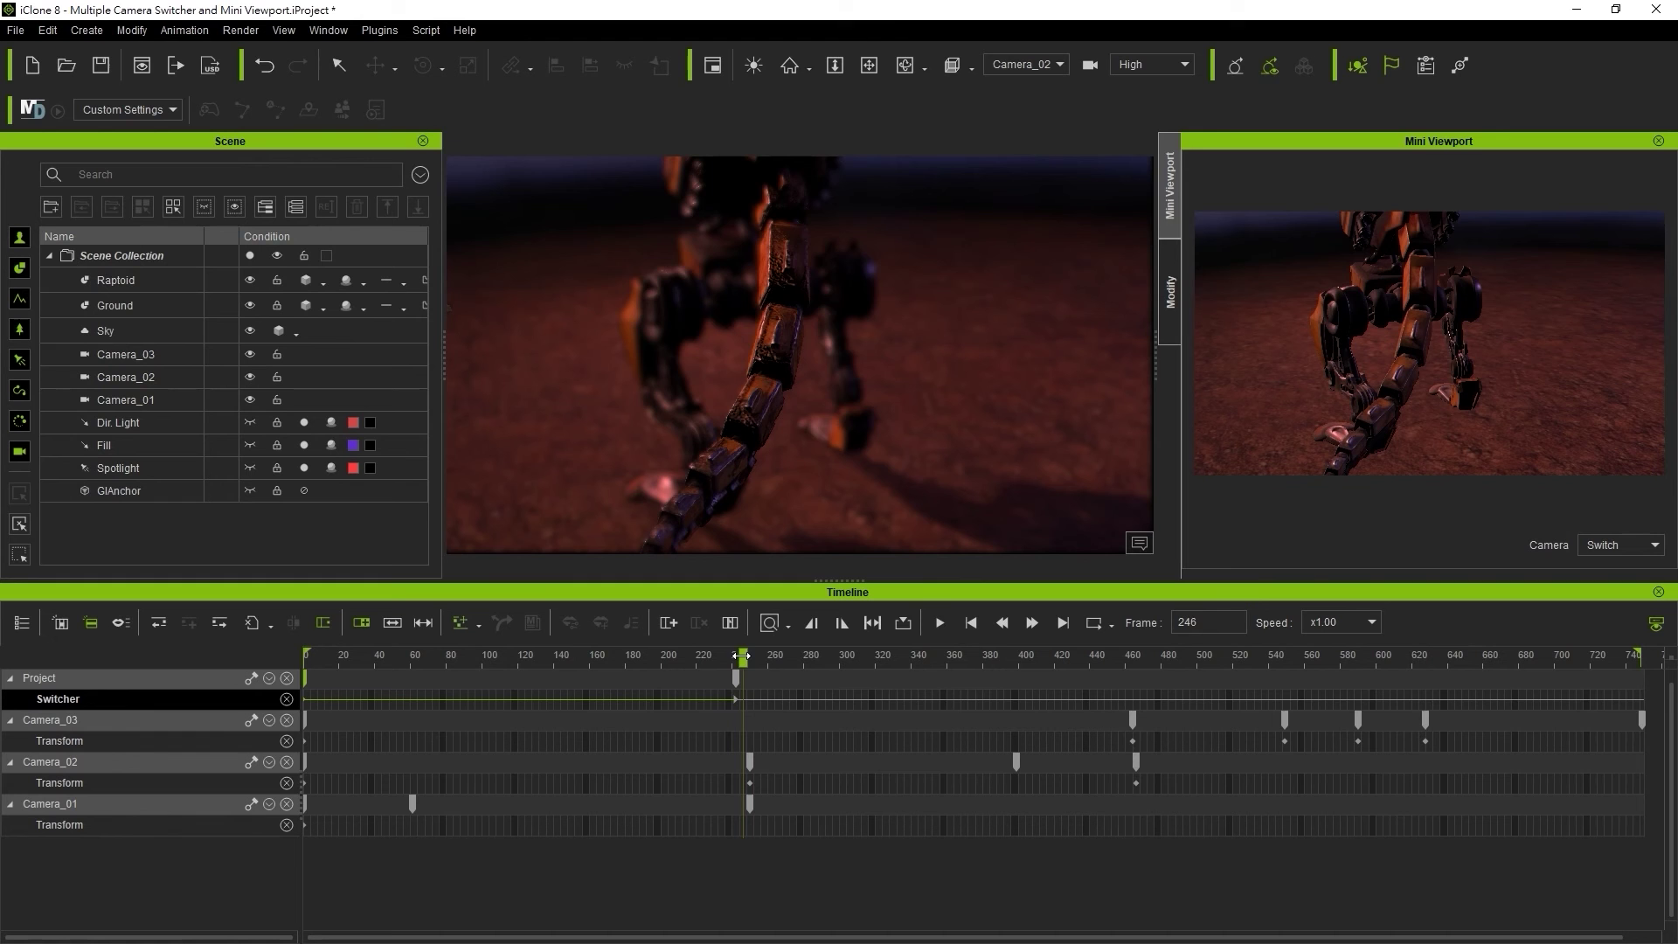
pyautogui.click(1049, 69)
pyautogui.click(1018, 109)
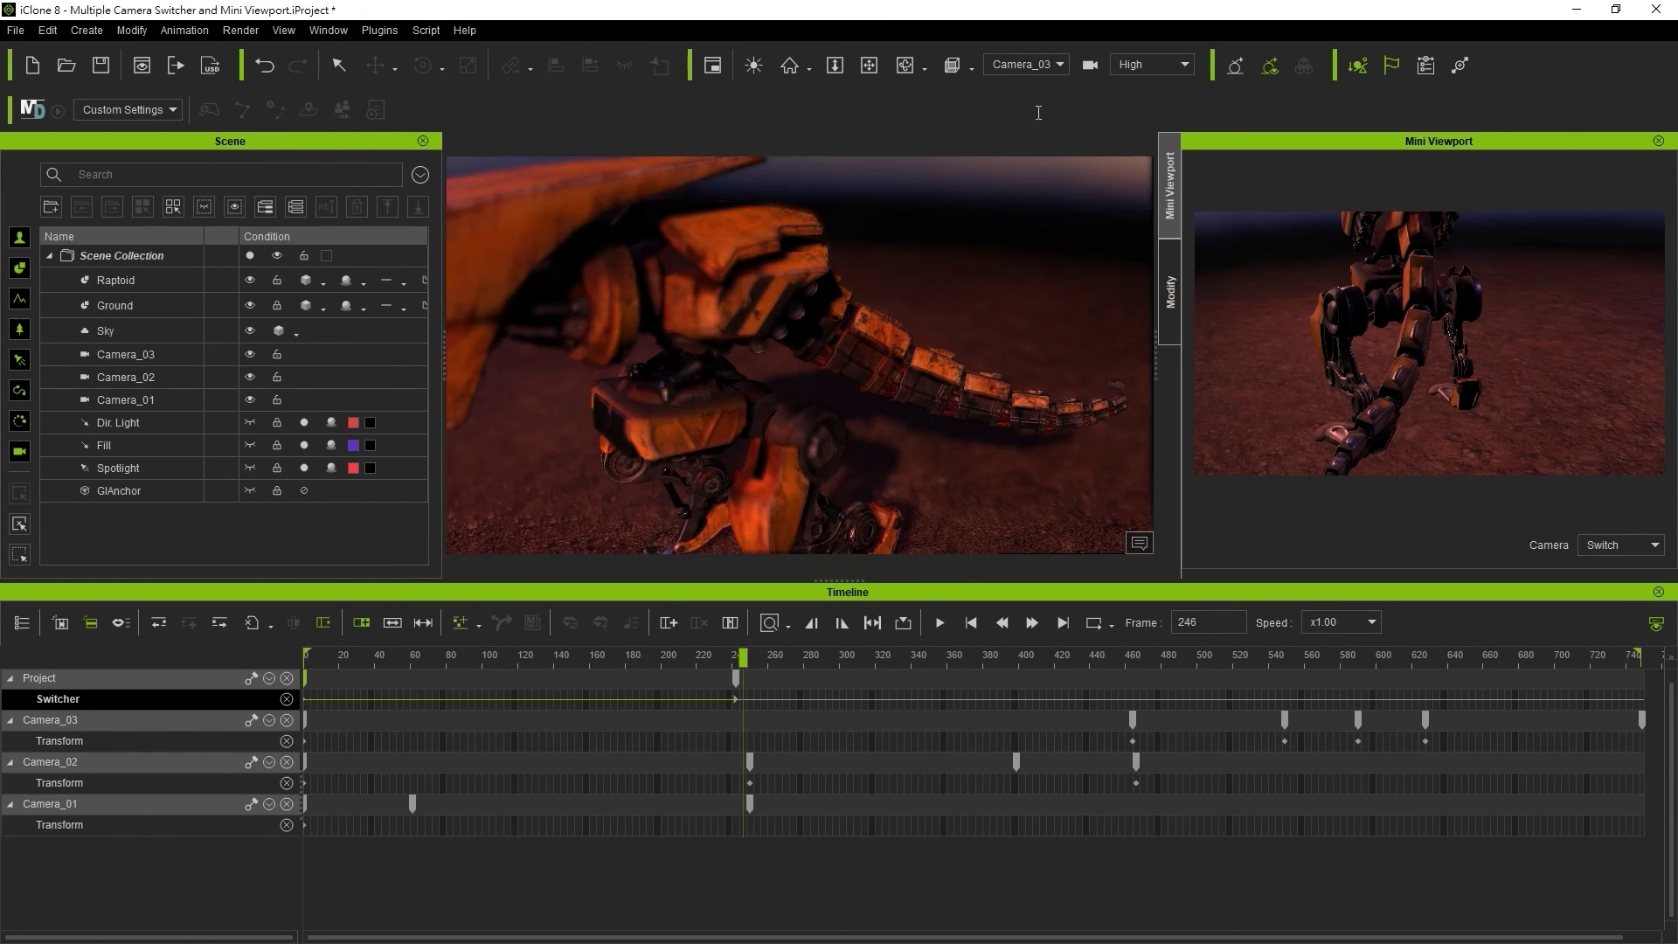
pyautogui.moveTo(744, 655); pyautogui.dragTo(1277, 638)
pyautogui.rightClick(1277, 697)
pyautogui.moveTo(1318, 828)
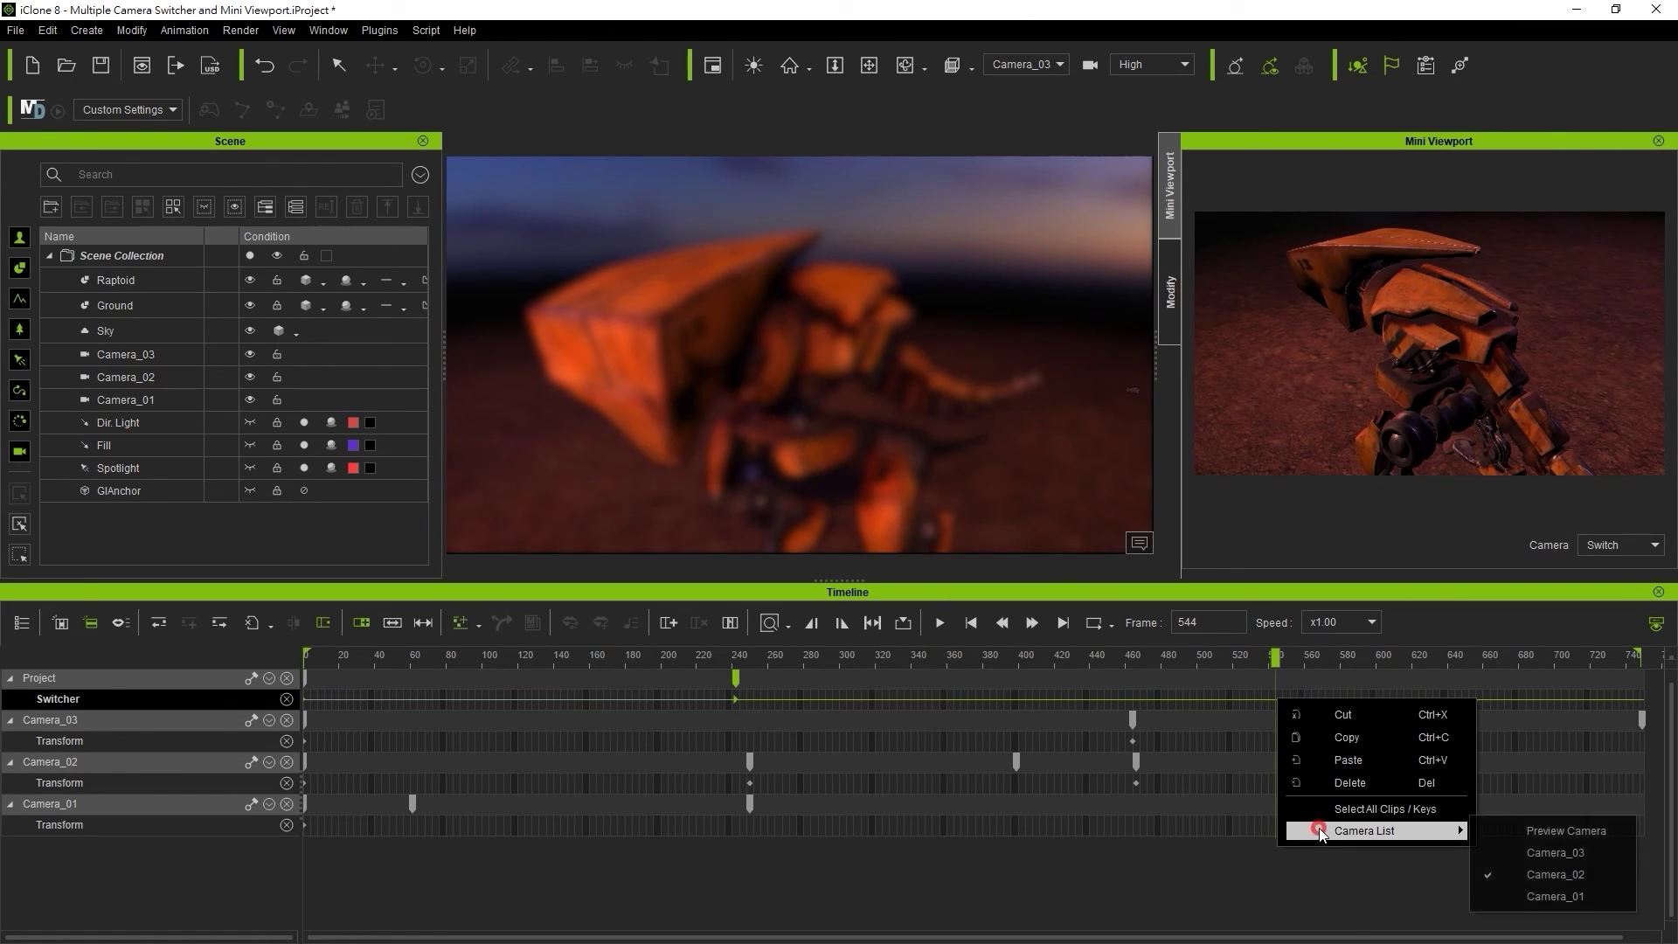
pyautogui.click(1547, 852)
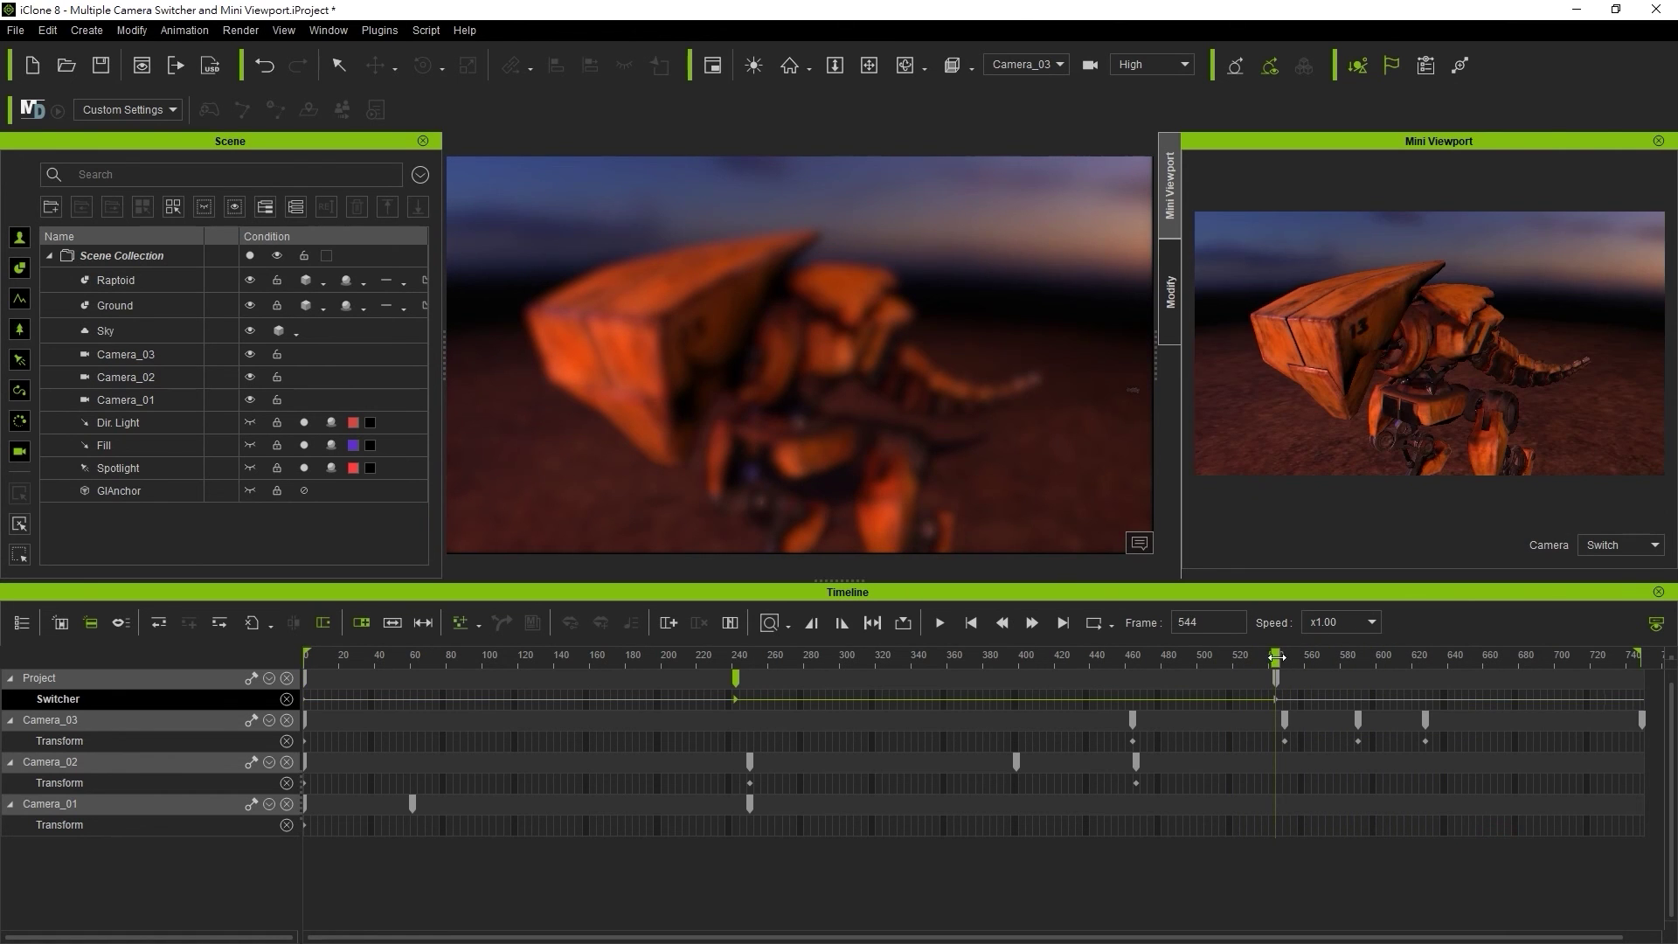
# Hide the Camera_01, Camera_02 and Camera_03 objects using their Scene Manager eye icons
pyautogui.moveTo(1119, 658); pyautogui.dragTo(1553, 628)
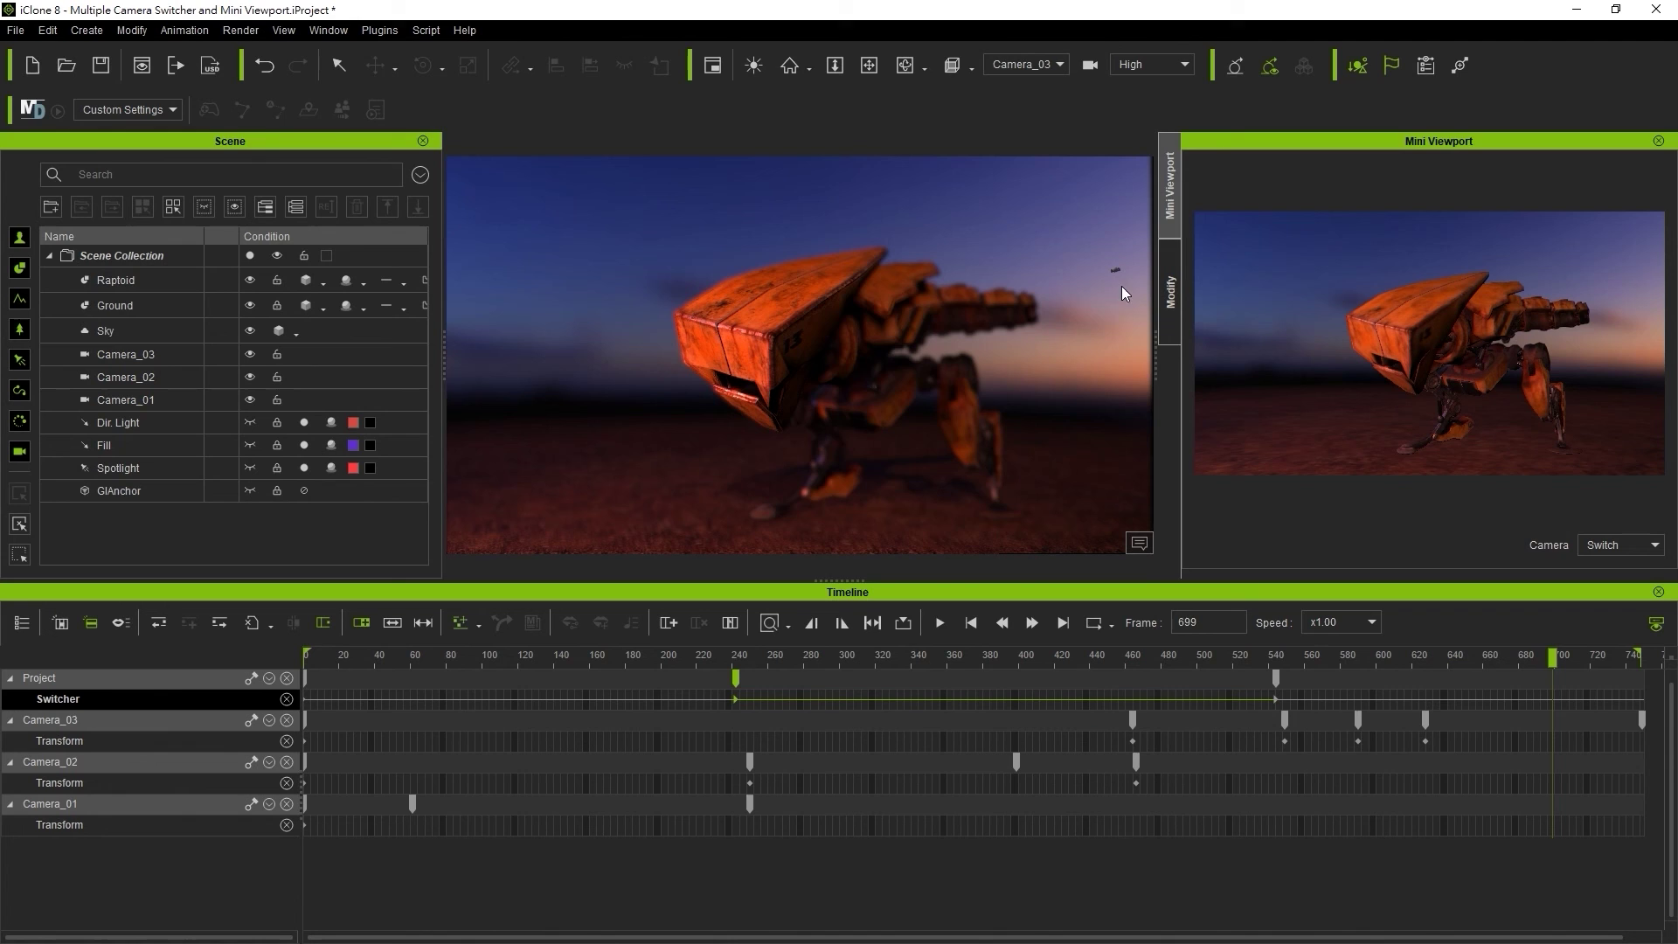
pyautogui.click(138, 399)
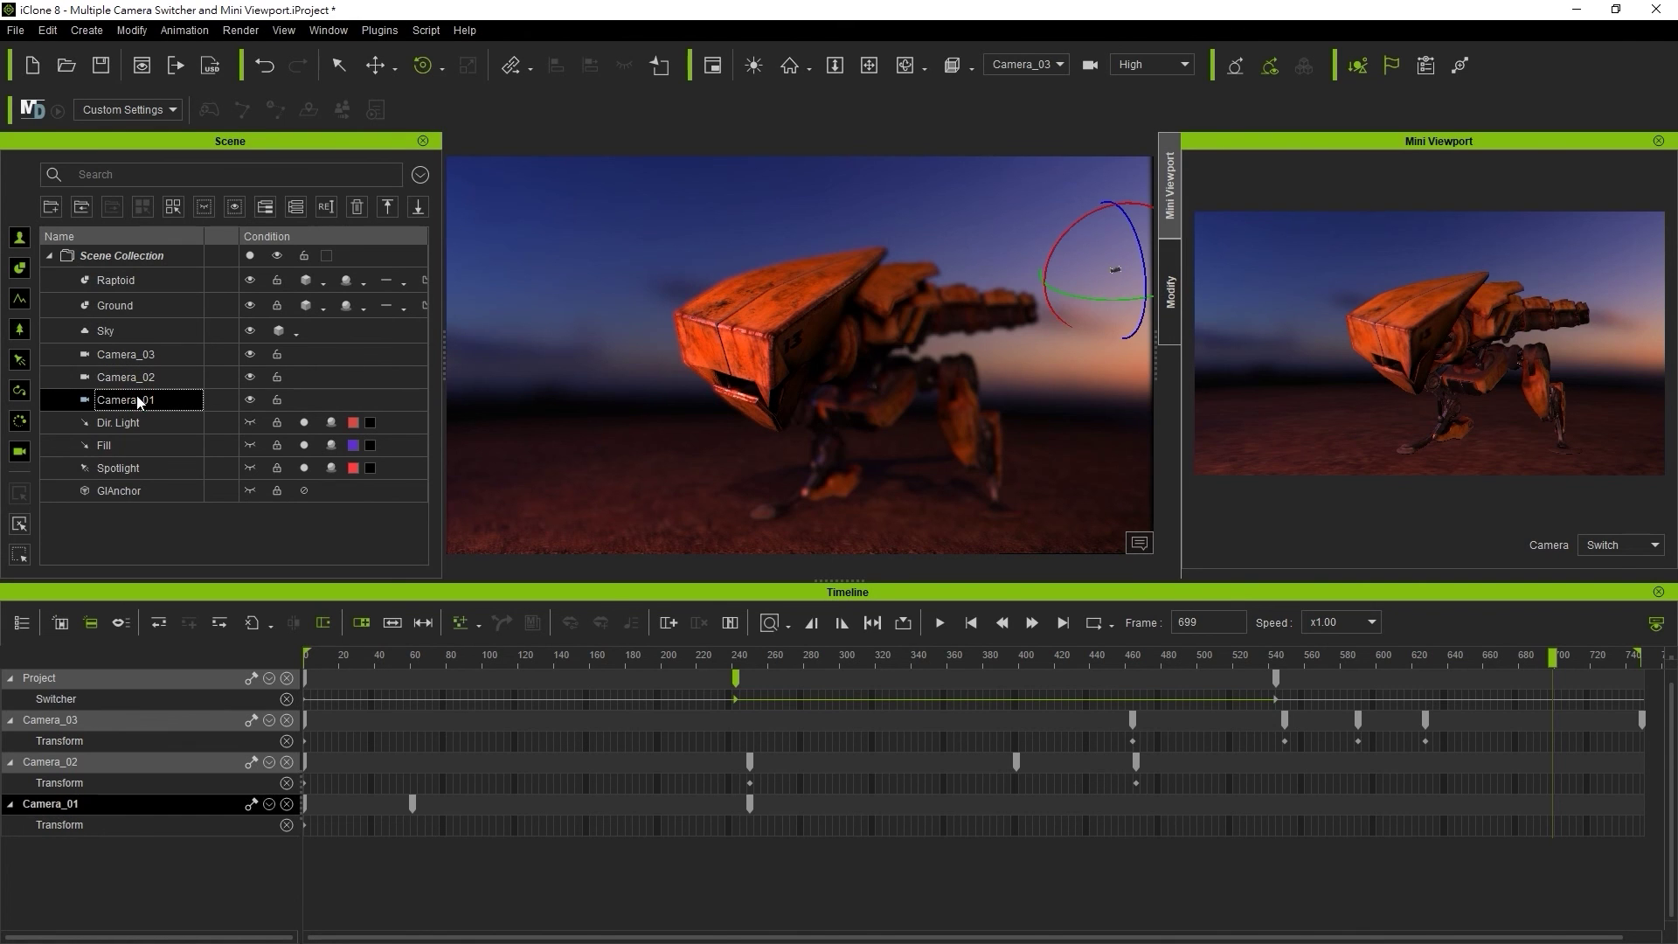
pyautogui.click(249, 377)
pyautogui.click(249, 354)
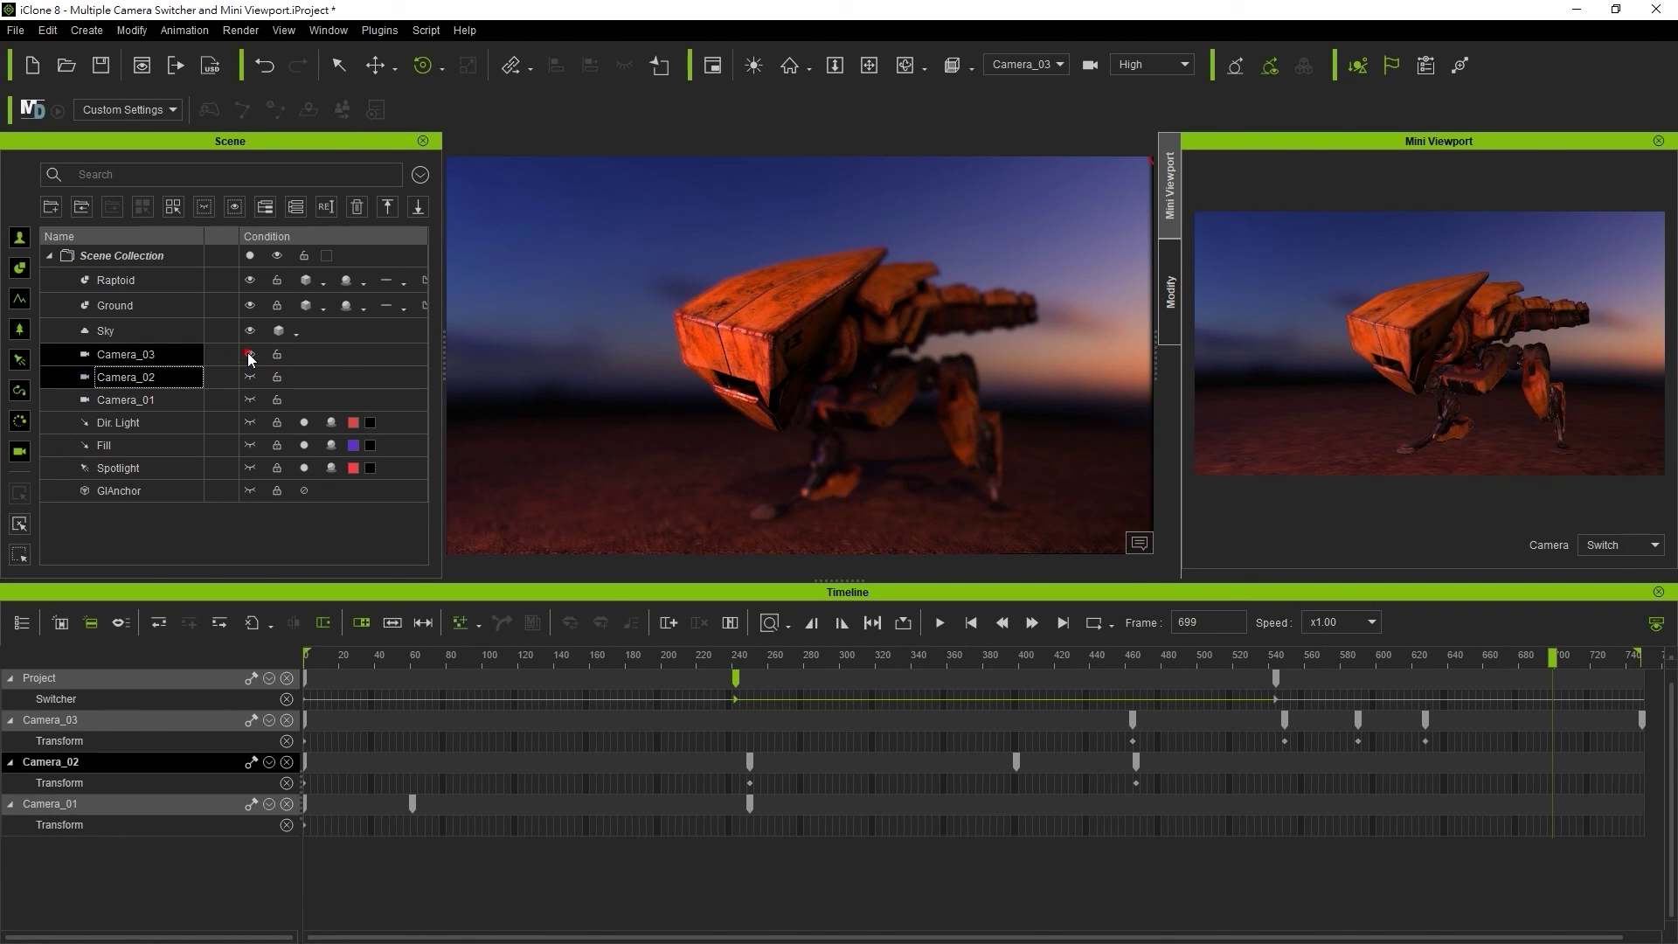
pyautogui.click(1057, 65)
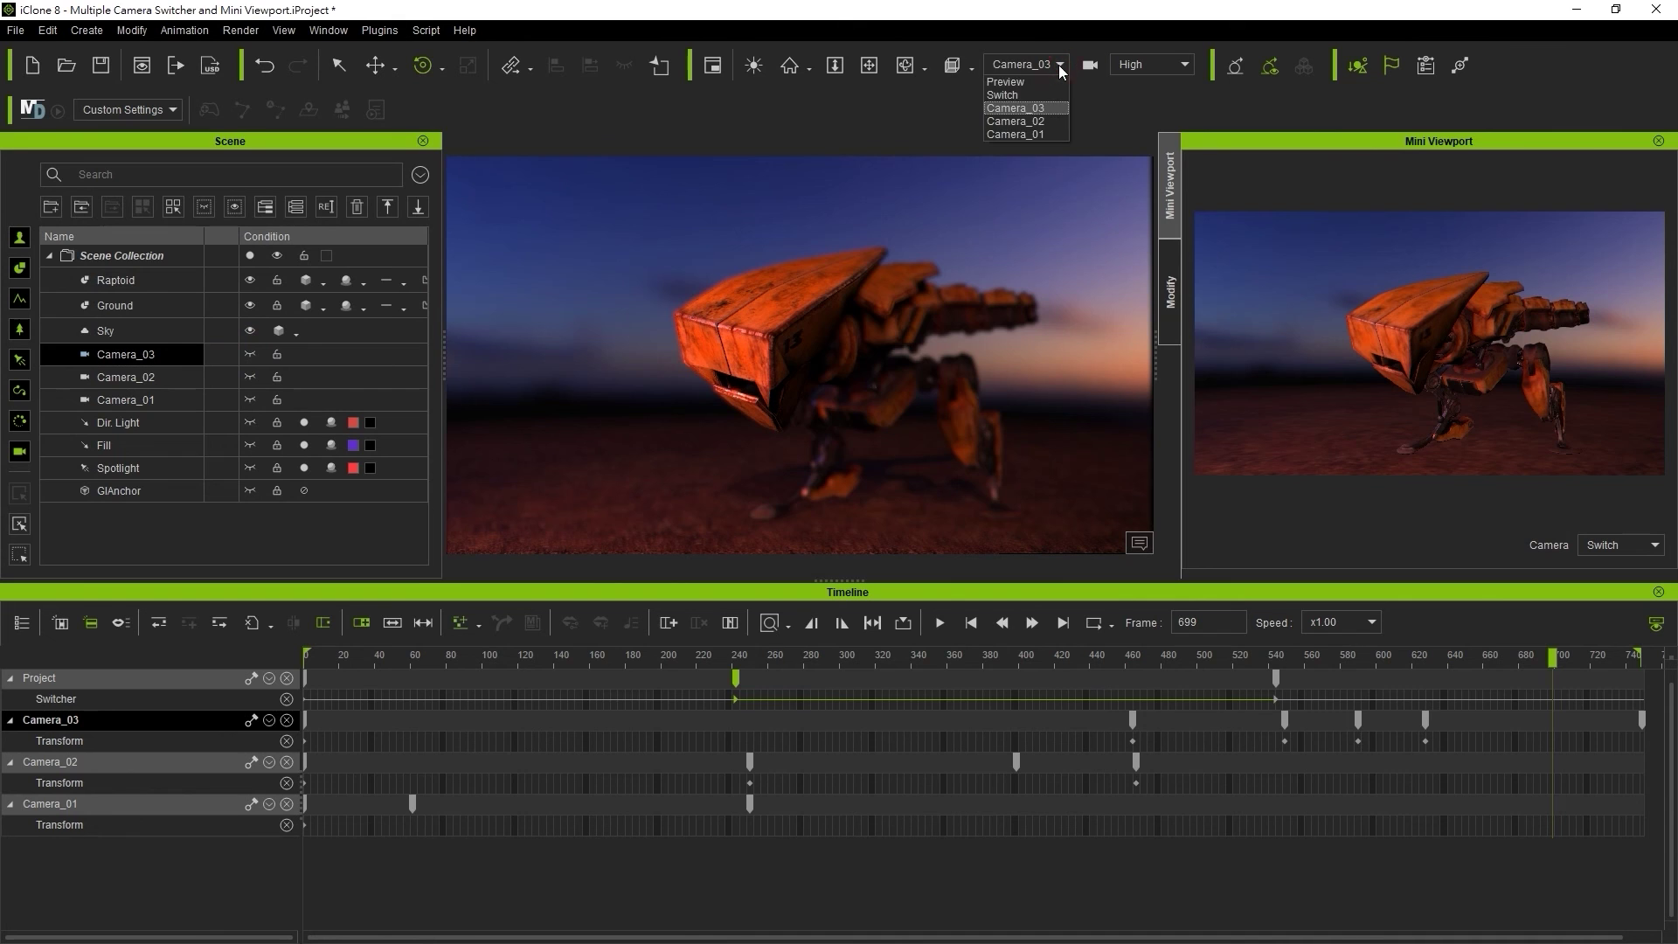
# Switch the main viewport to the Switch camera and play the animation from frame 0
pyautogui.click(1020, 91)
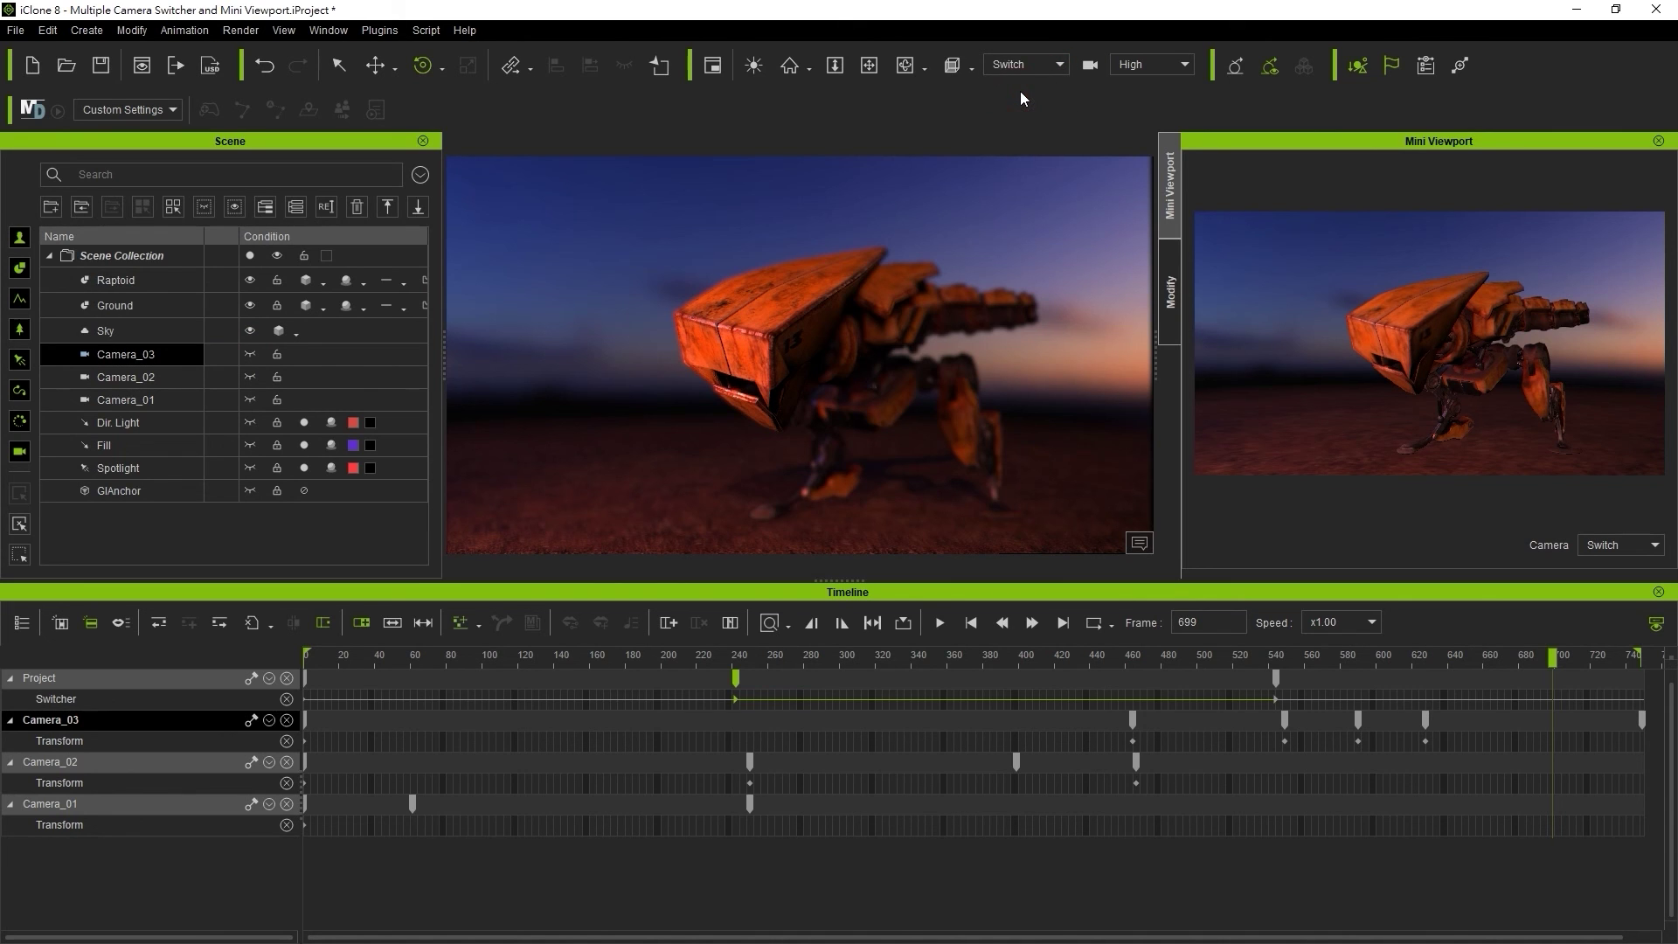
pyautogui.click(971, 622)
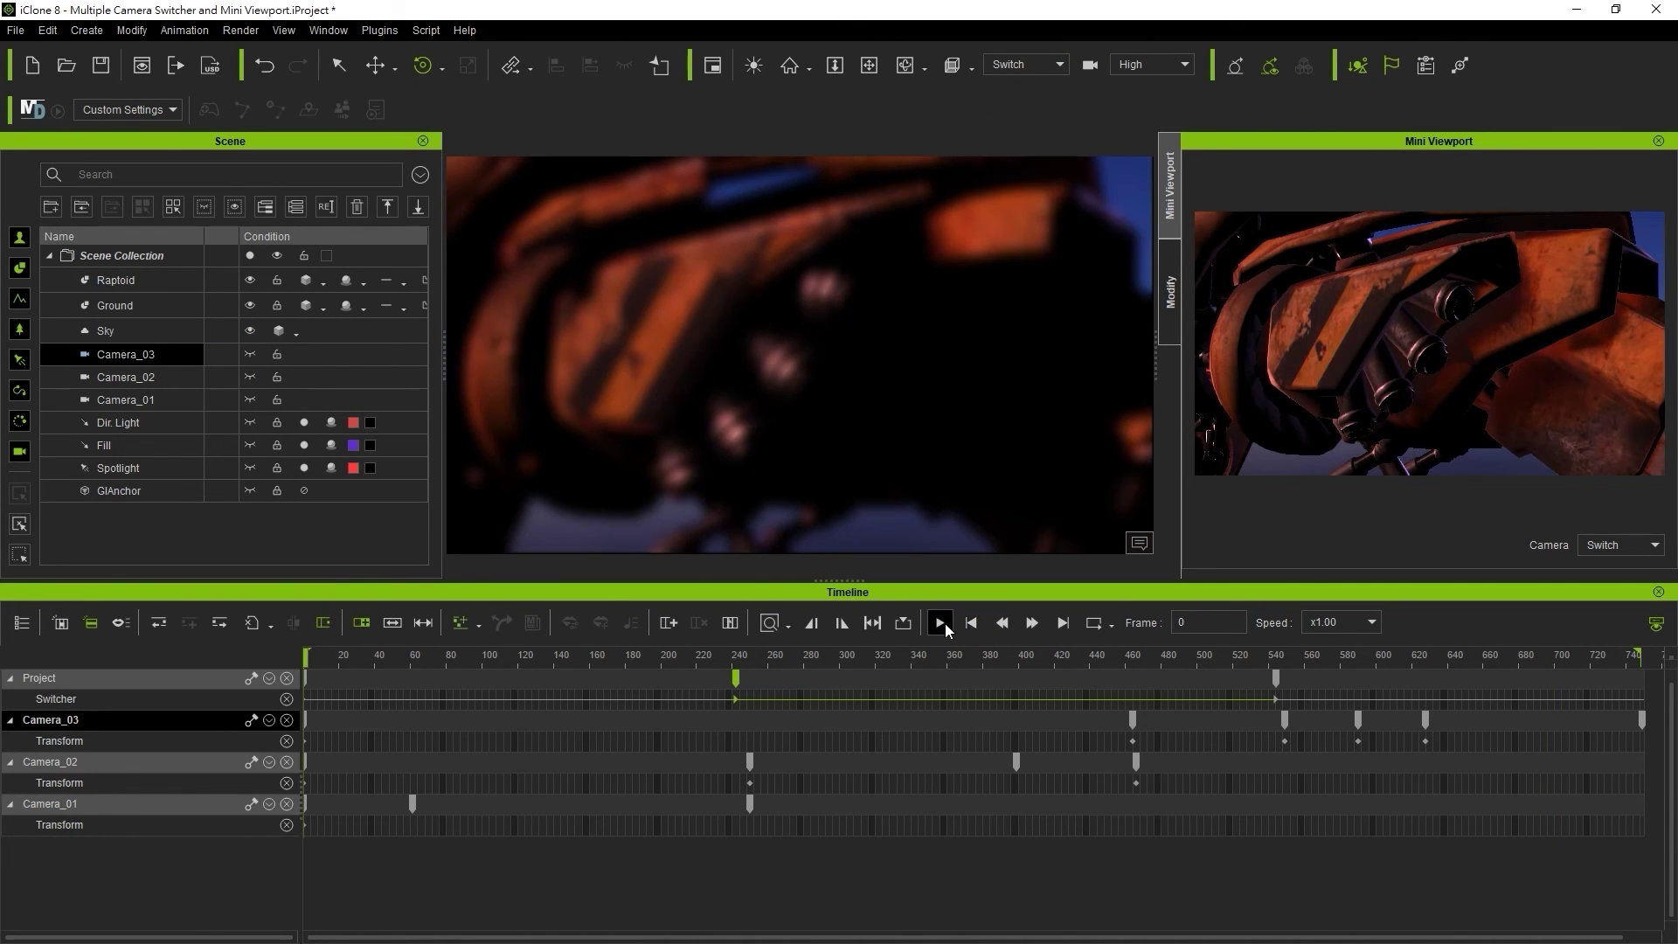
pyautogui.click(946, 624)
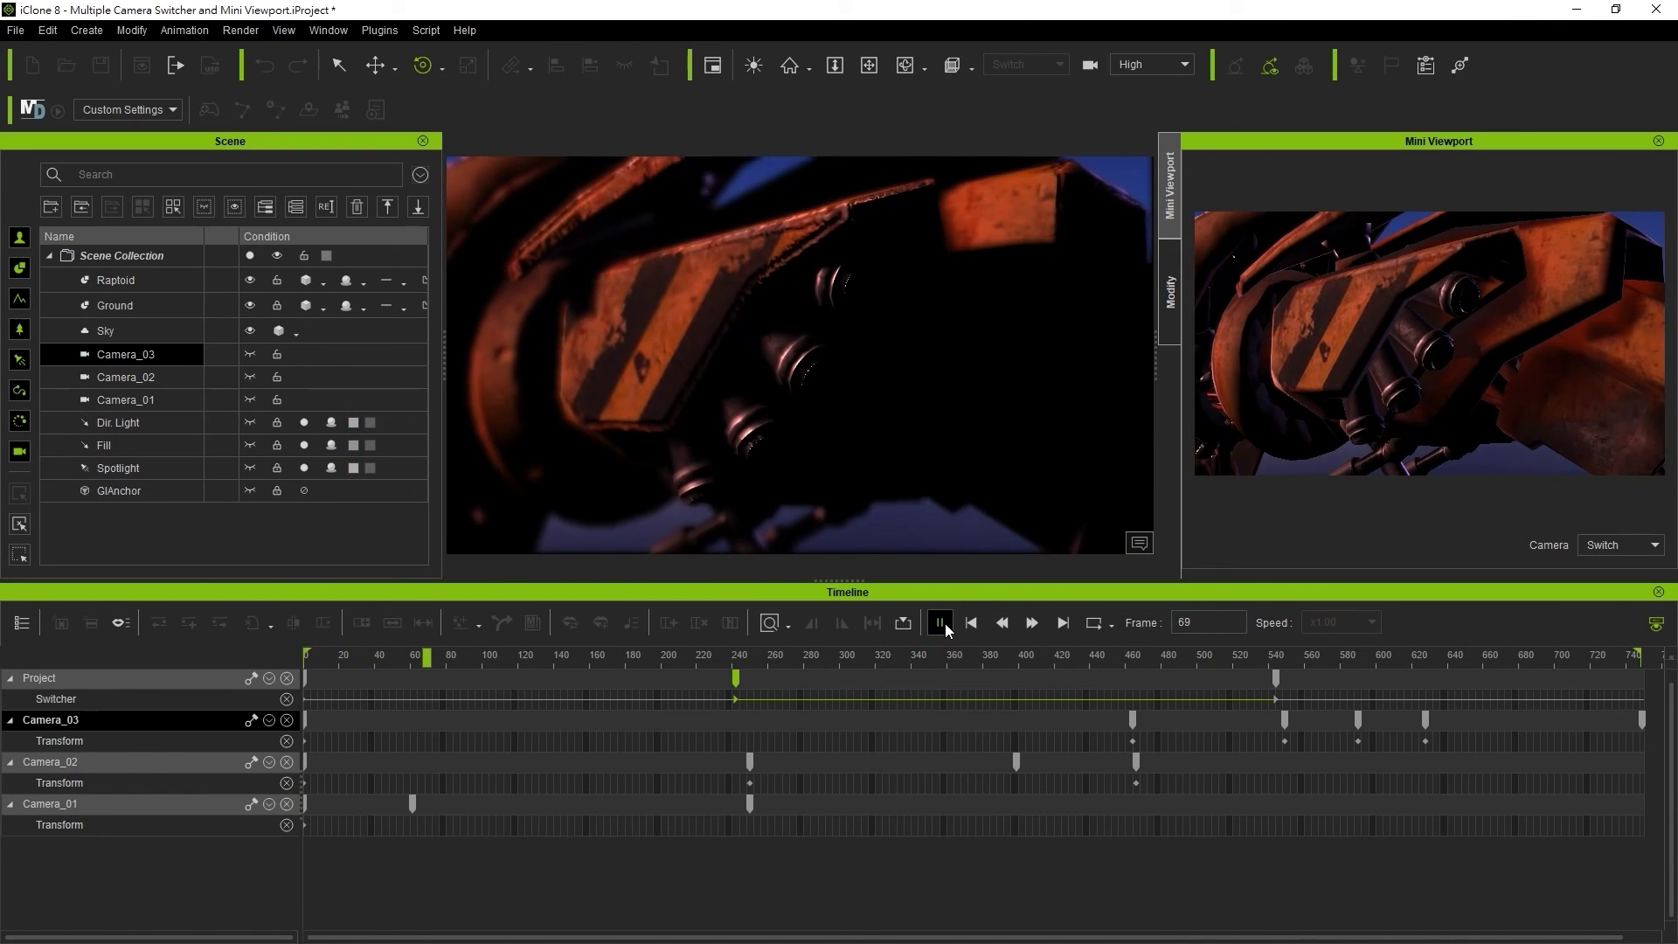